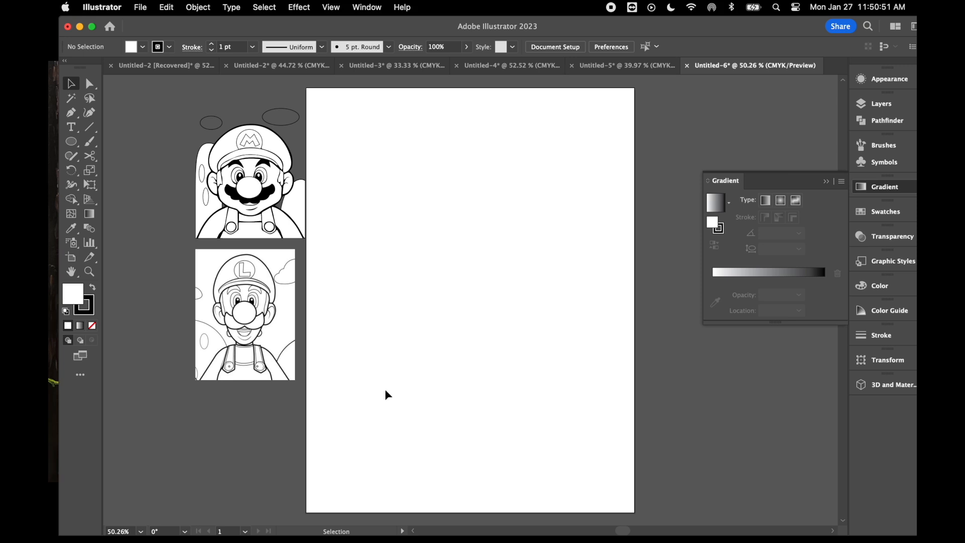
- Draw a large ellipse for the character's body at the bottom centre of the artboard, extending past its lower edge
left_click(71, 143)
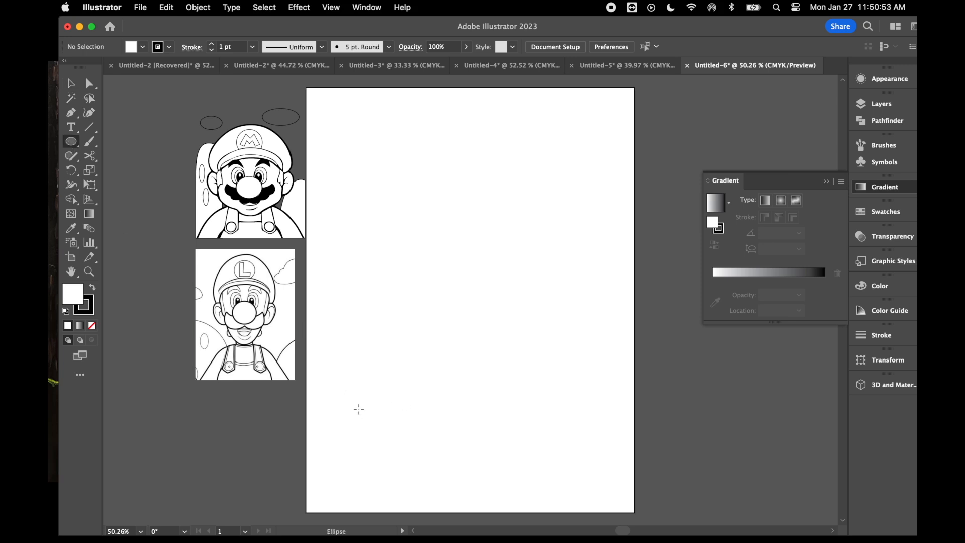
left_click_drag(384, 384, 586, 442)
scroll(433, 334, "up", 4)
scroll(433, 334, "right", 2)
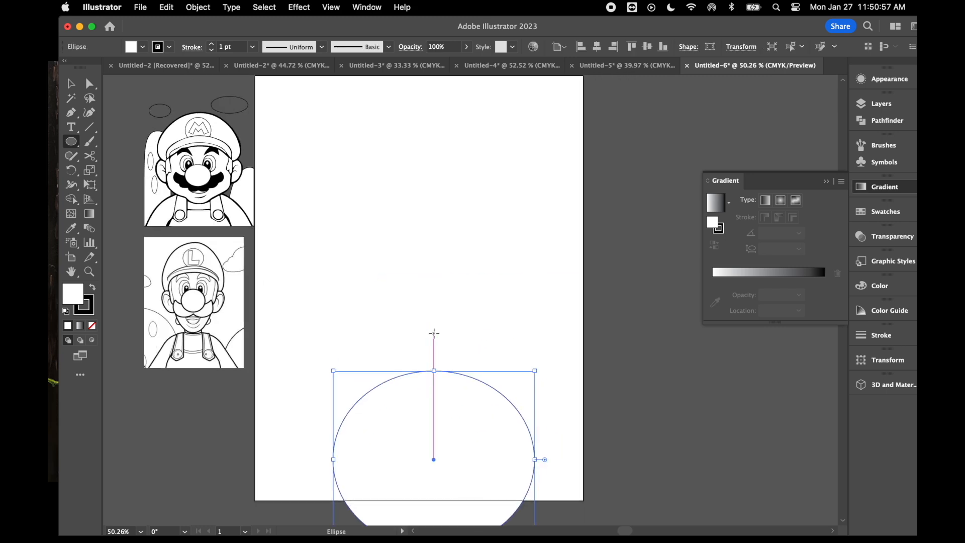
- Reshape the body ellipse's left side, widening the top curve and moving the left anchor outward with its lower handle angled out
left_click(91, 86)
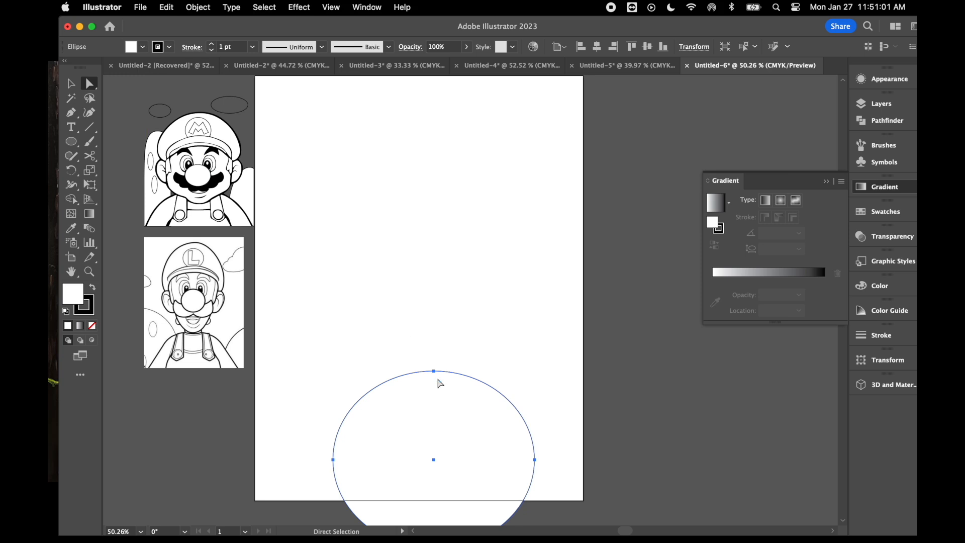
left_click(433, 371)
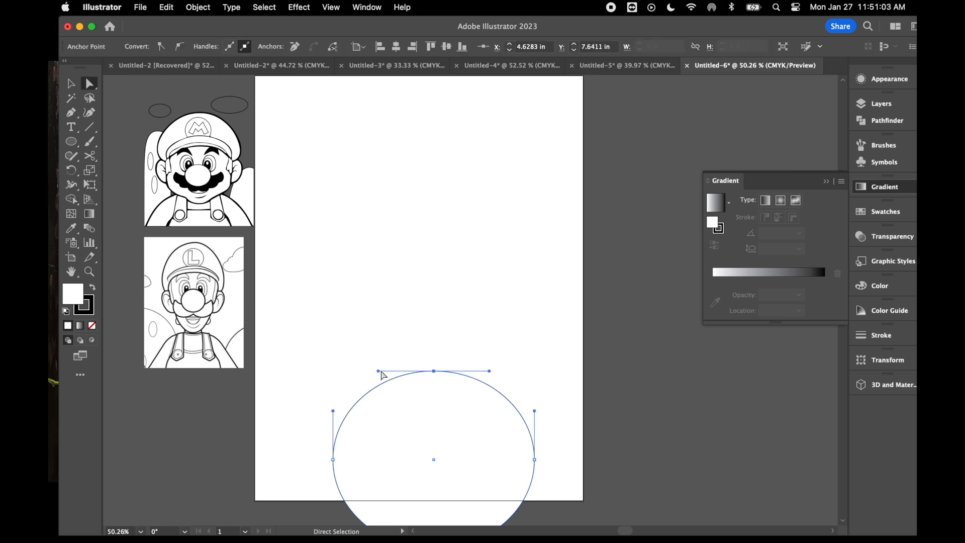
left_click_drag(378, 372, 322, 368)
left_click_drag(333, 460, 290, 464)
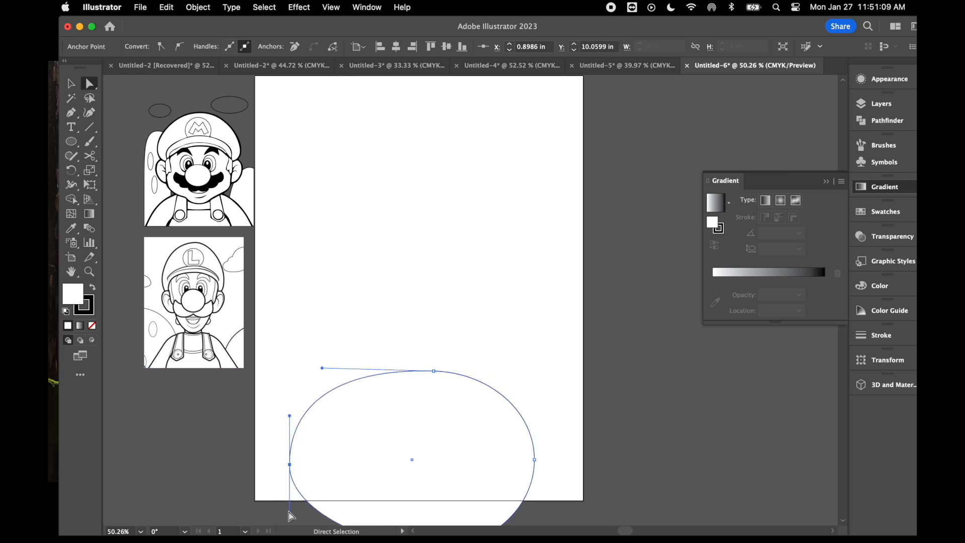
left_click_drag(290, 514, 271, 411)
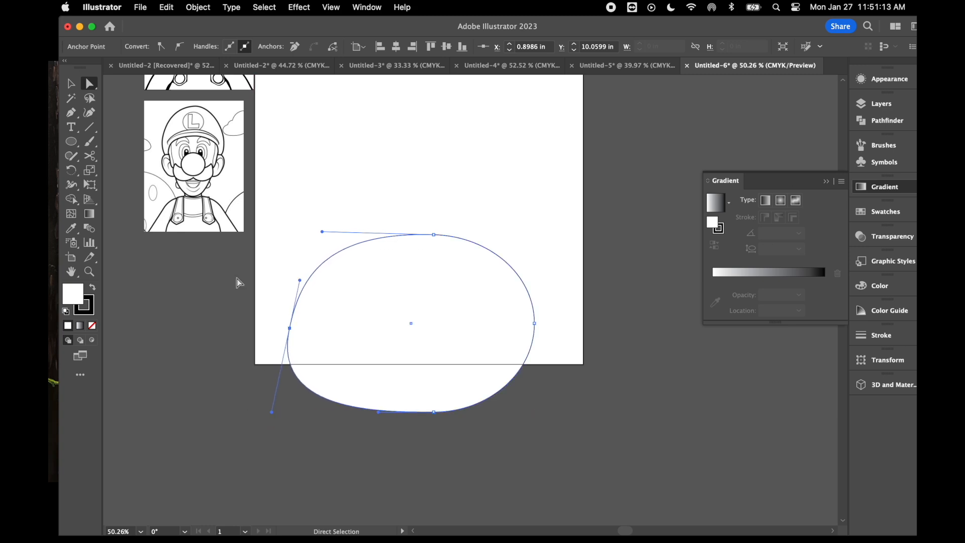
scroll(239, 283, "up", 4)
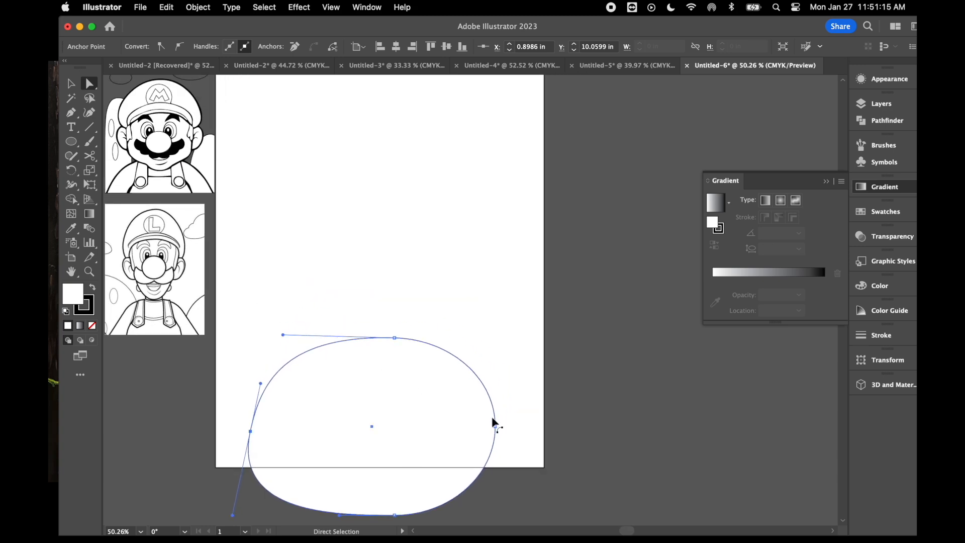
- Slope the body shape's right side outward toward the base and slightly shorten the top anchor's right handle
left_click(495, 426)
left_click_drag(498, 475, 529, 505)
mouse_move(498, 432)
left_mouse_down()
mouse_move(481, 429)
mouse_move(493, 432)
left_mouse_up()
left_click_drag(450, 340, 445, 337)
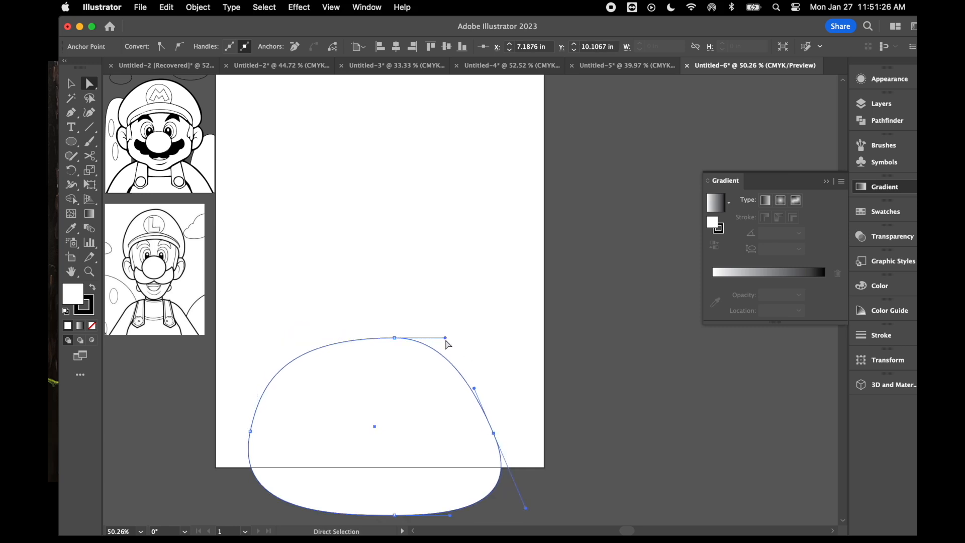
- Draw an ellipse about 4.7 in wide inside the body for the overalls and lower its top anchor to form a dip
left_click(73, 146)
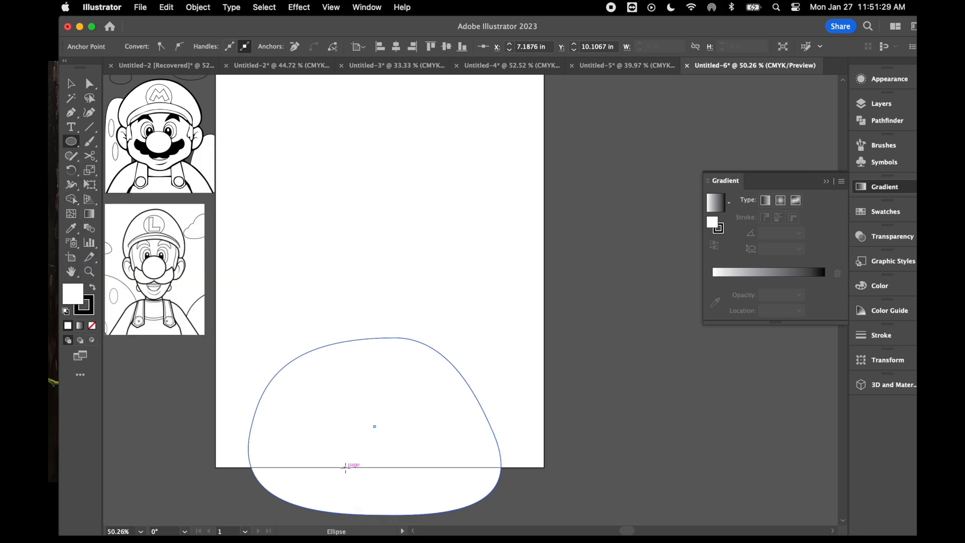
left_click_drag(284, 390, 466, 511)
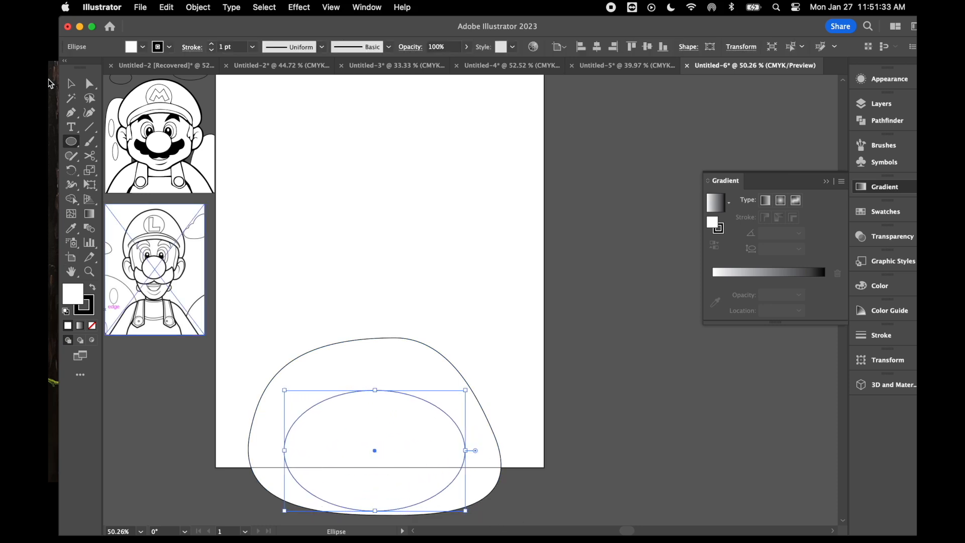
left_click(89, 84)
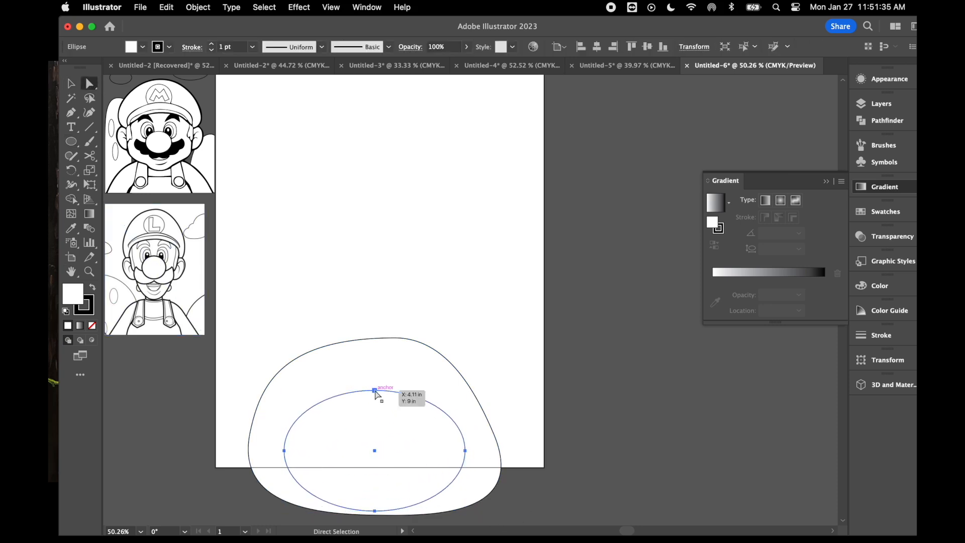
left_click(375, 390)
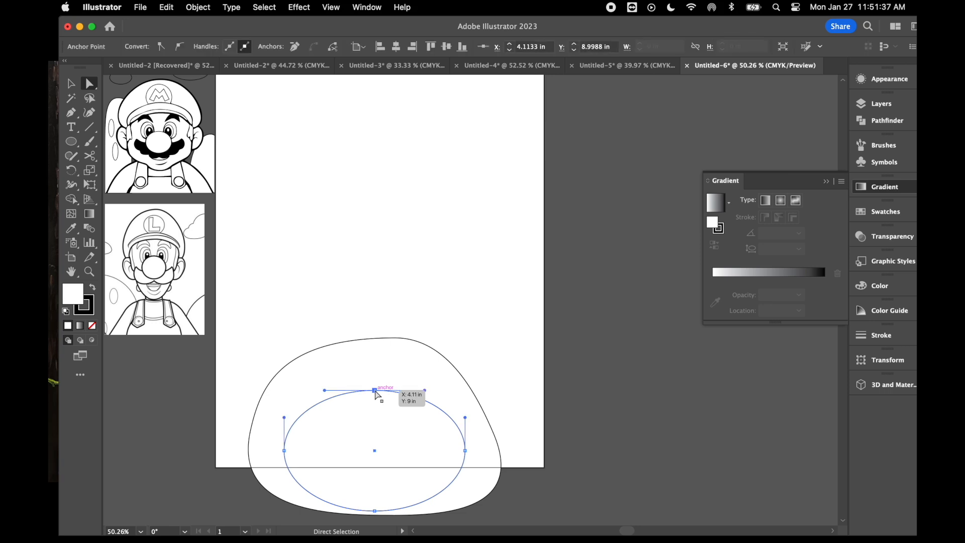
left_click_drag(375, 390, 374, 435)
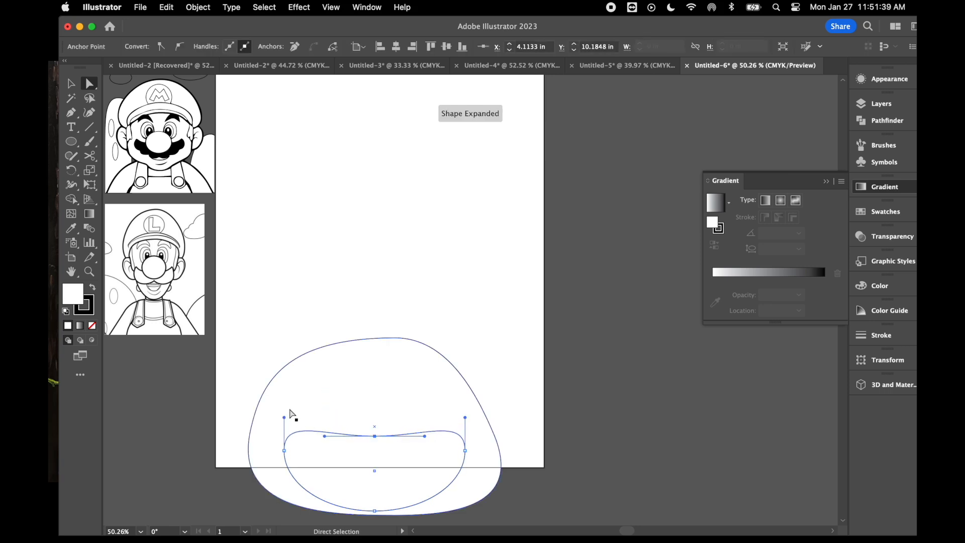
- Raise the overalls shape's two upper corners by extending the side handles upward, and nudge the shape up and left
left_click_drag(285, 417, 288, 363)
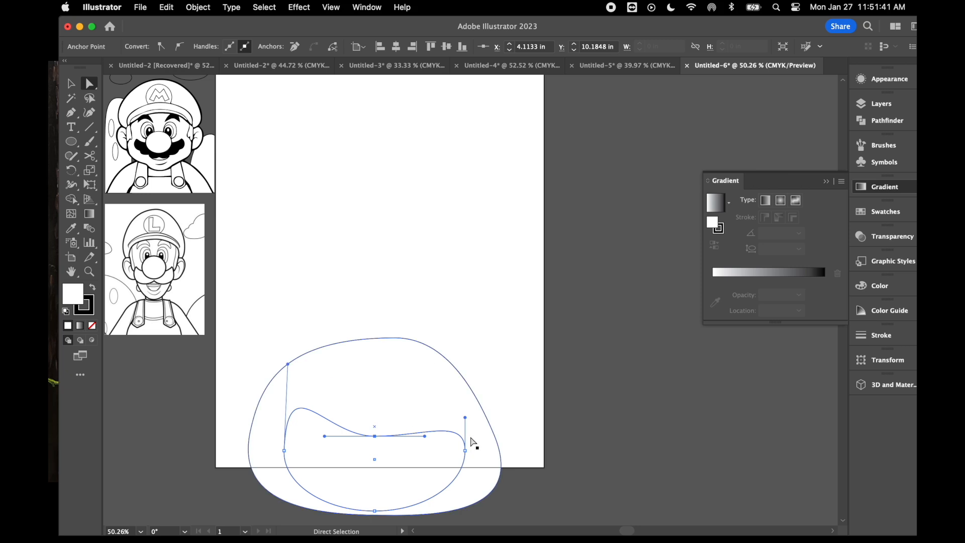
left_click_drag(465, 420, 463, 366)
left_click_drag(374, 436, 375, 427)
left_click(285, 451)
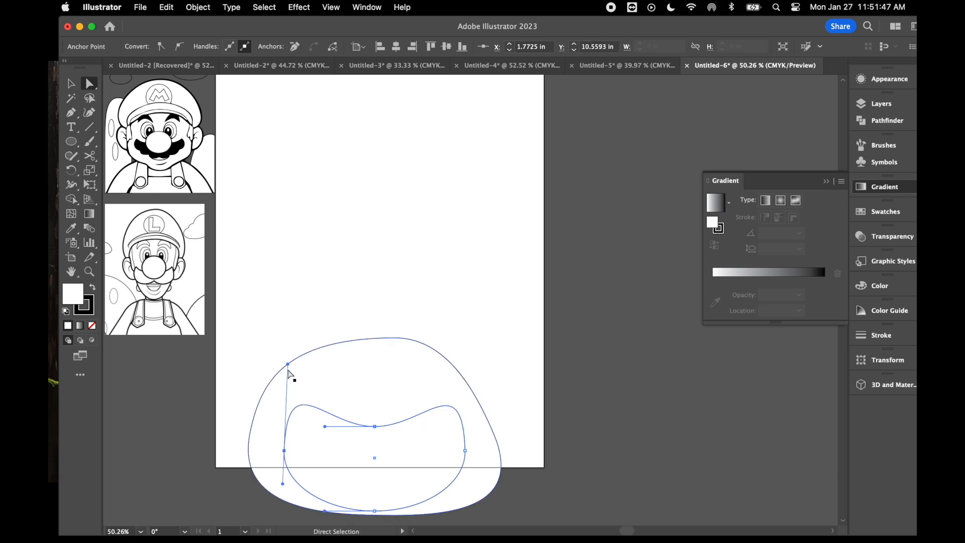
left_click_drag(389, 455, 381, 447)
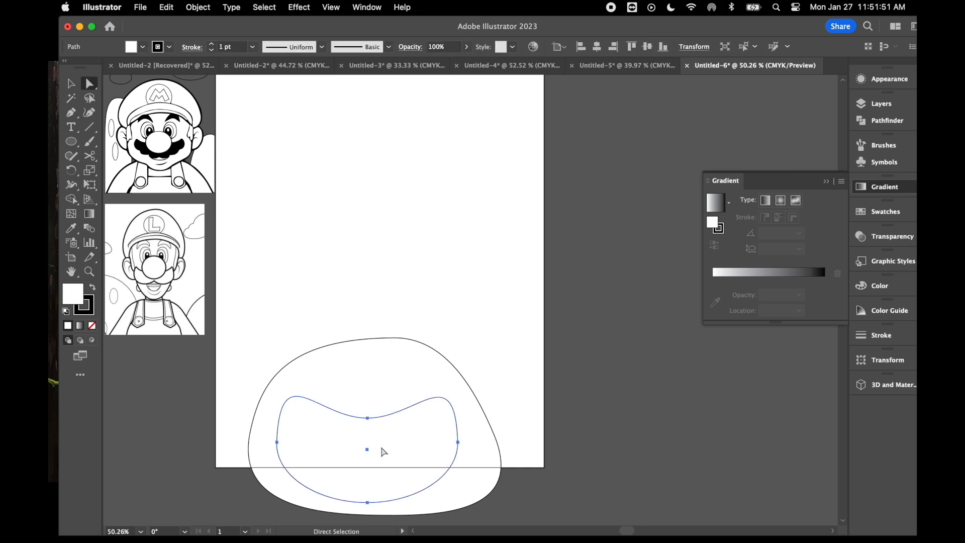
- Tilt the upper handles of the overalls shape's left and right anchors inward to slant its sides
left_click(280, 445)
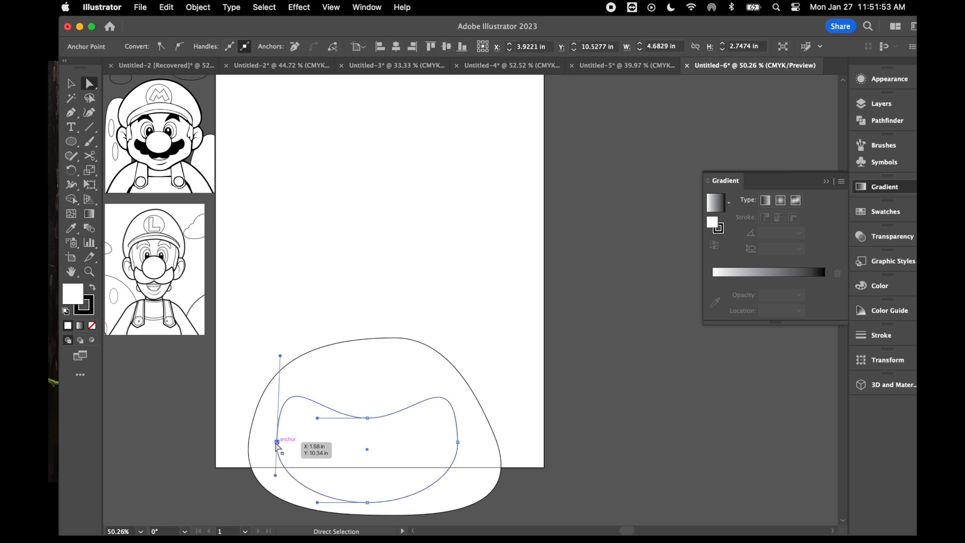
left_click_drag(279, 358, 297, 359)
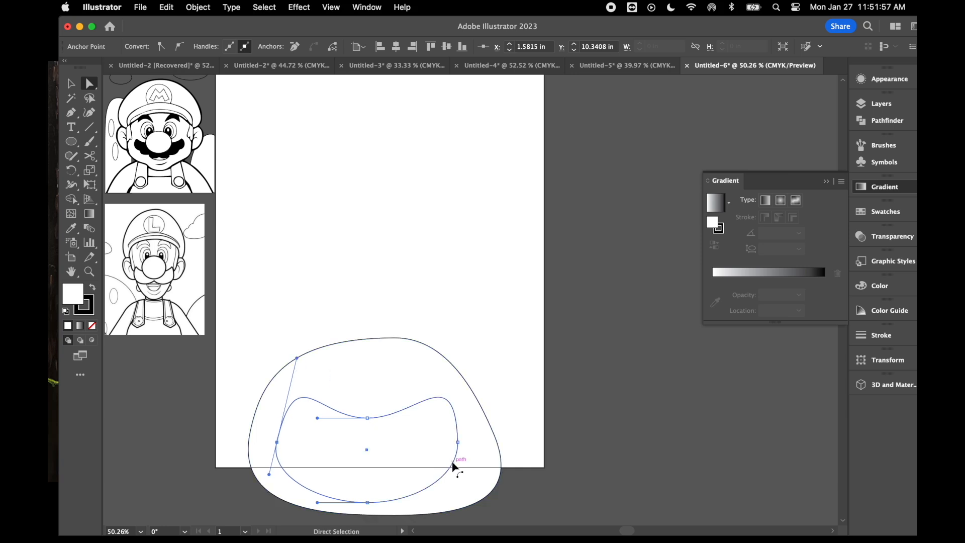
left_click(458, 442)
left_click_drag(455, 358, 441, 367)
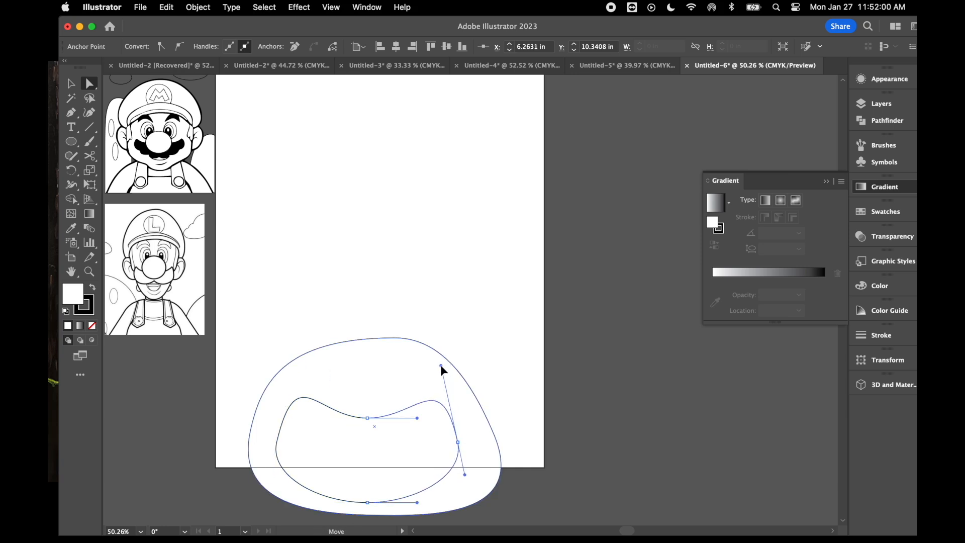
- Lower the body outline's top anchor slightly and extend its left handle to flatten the shoulder curve
left_click(444, 316)
left_click(387, 338)
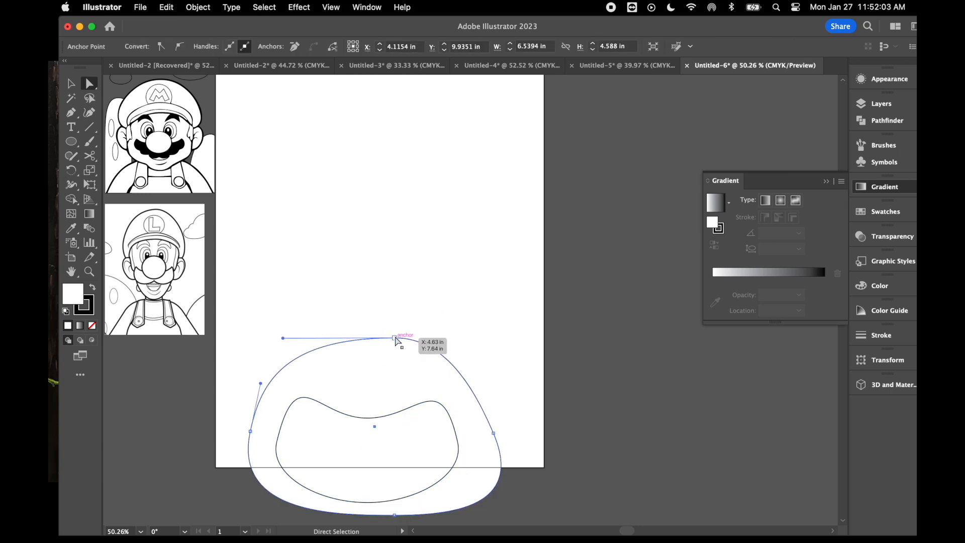
left_click_drag(395, 339, 393, 347)
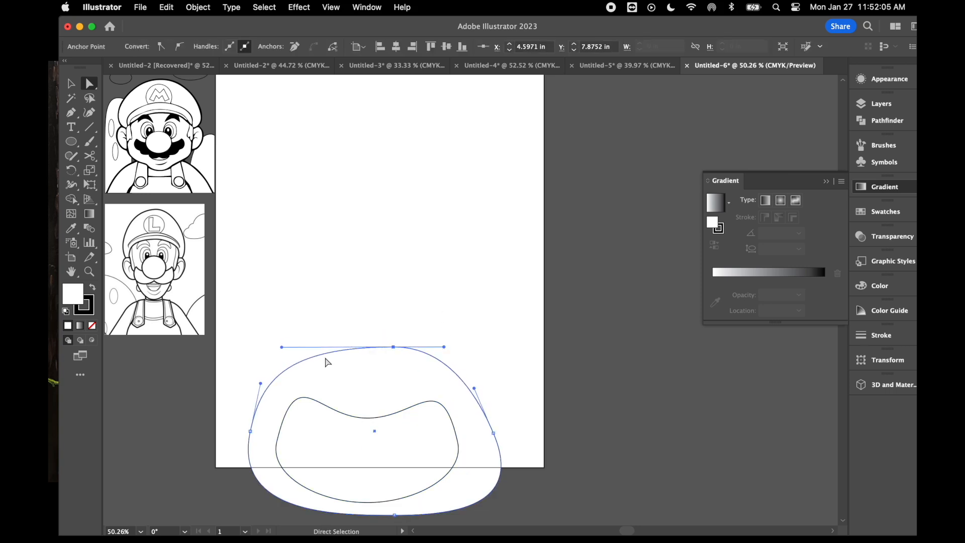
left_click_drag(282, 347, 273, 341)
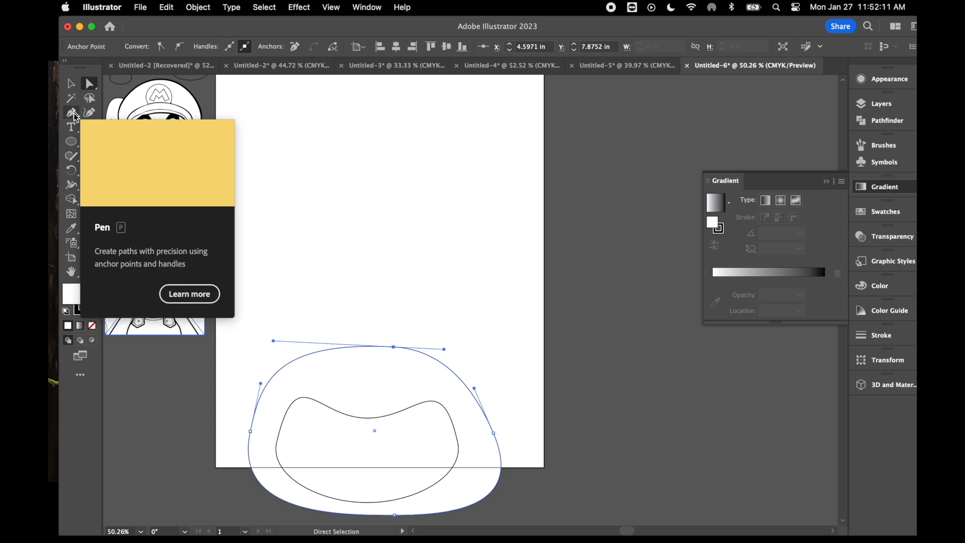
- Draw a narrow vertical rectangle as the left overall strap, running from above the shoulder into the overalls
left_click(71, 142)
left_click(128, 141)
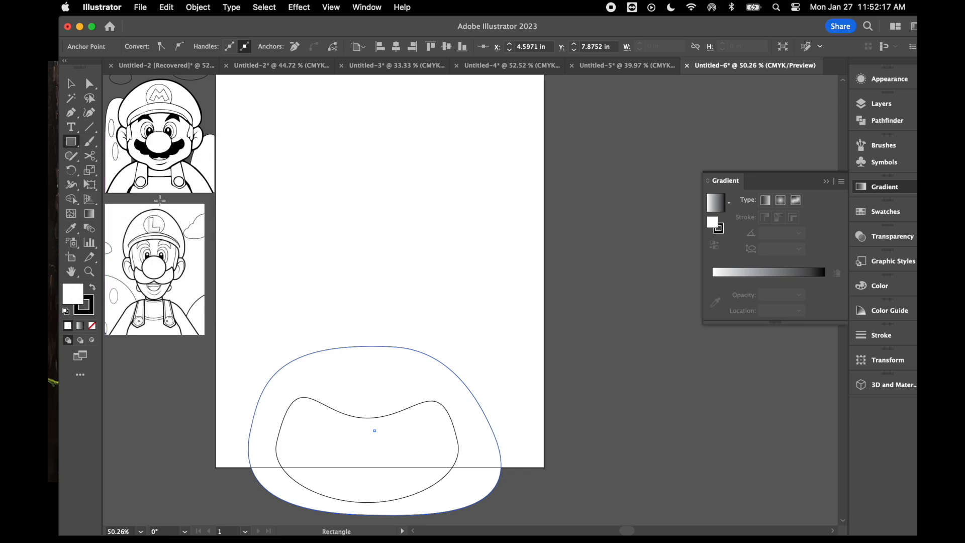
left_click_drag(302, 334, 340, 421)
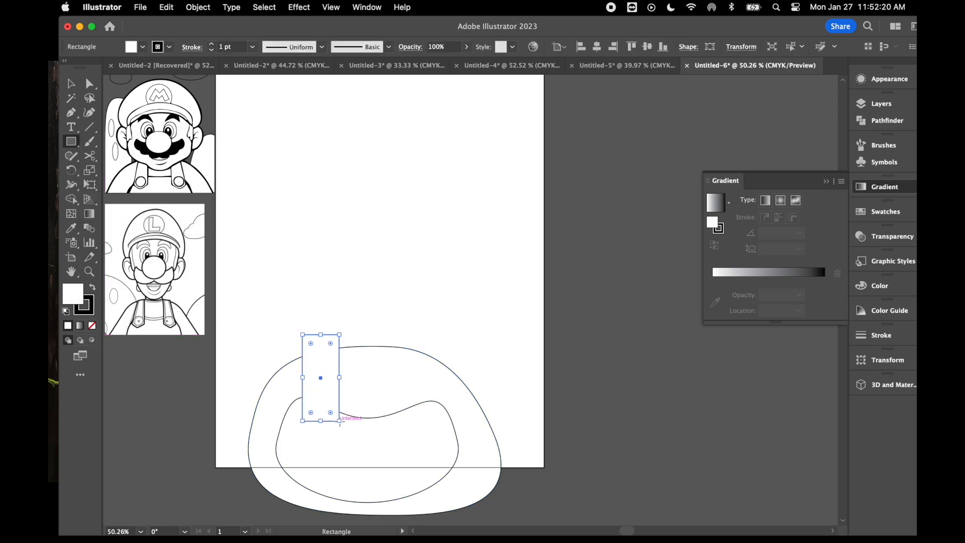
- Add an anchor point at the middle of the strap's bottom edge and pull it down into a pointed tip
left_click(75, 116)
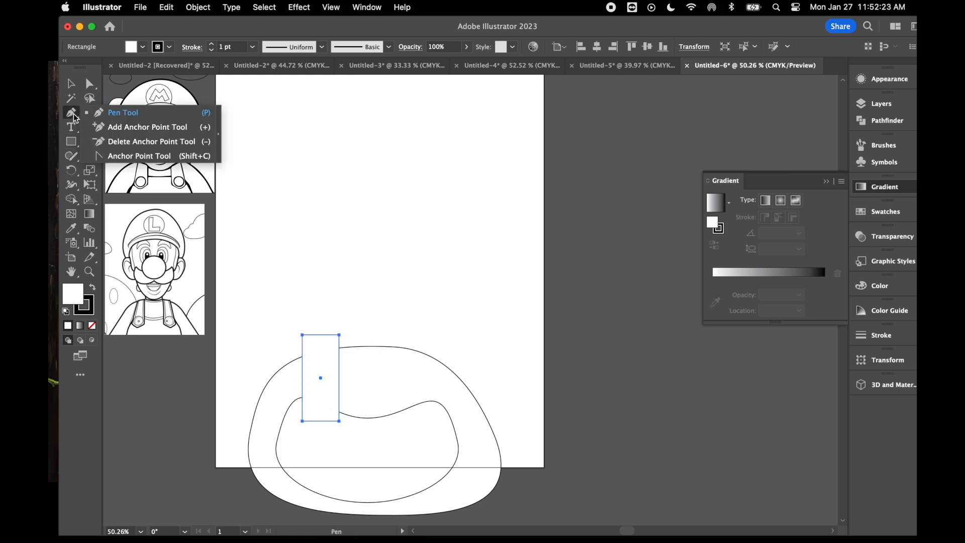
left_click(146, 128)
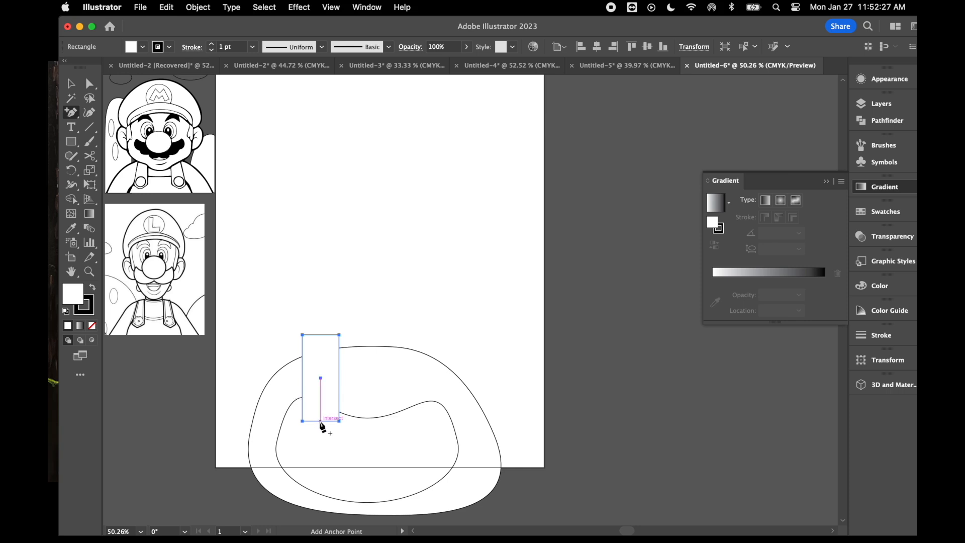
left_click(320, 421)
left_click(92, 85)
left_click_drag(320, 421, 320, 438)
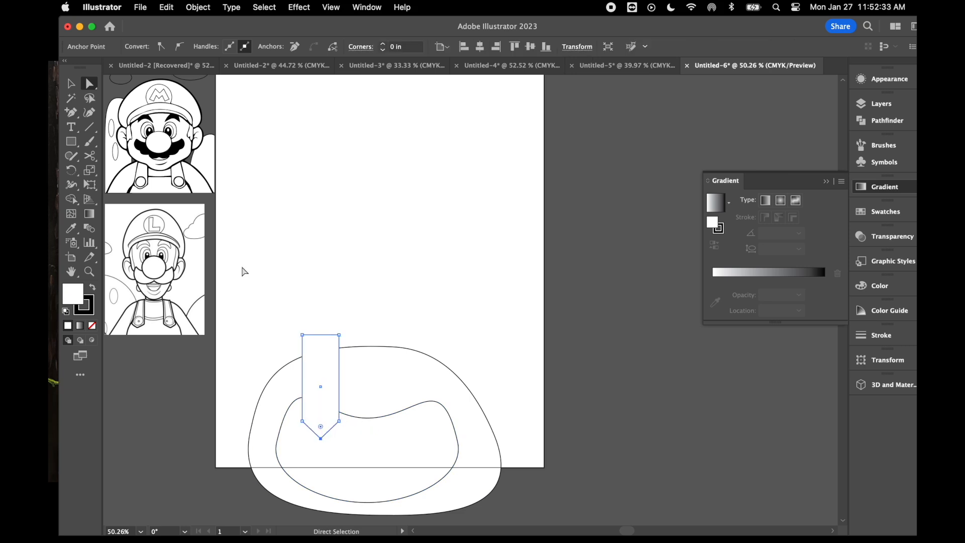
- Taper the strap by moving its top-left corner inward, and shift the whole strap slightly down and left
left_click(301, 335)
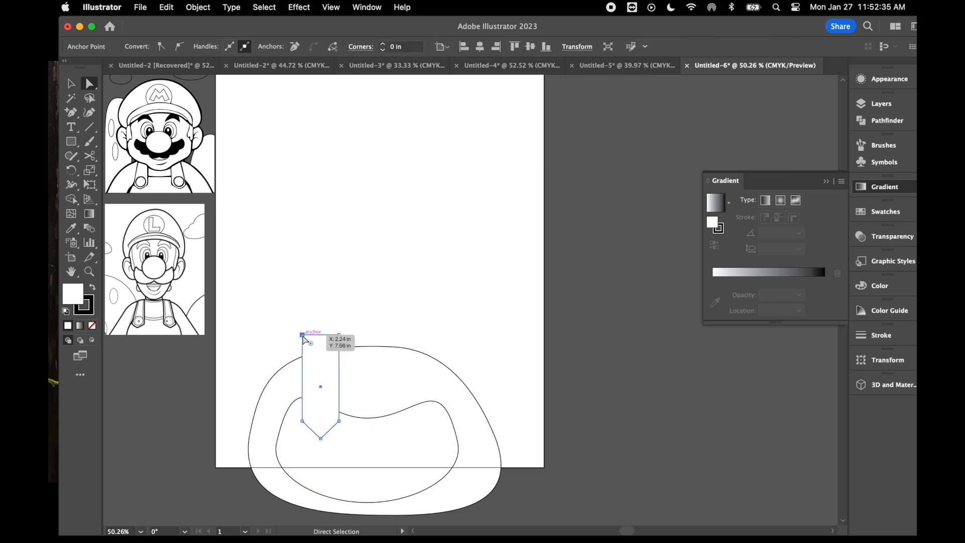
left_click_drag(302, 334, 308, 335)
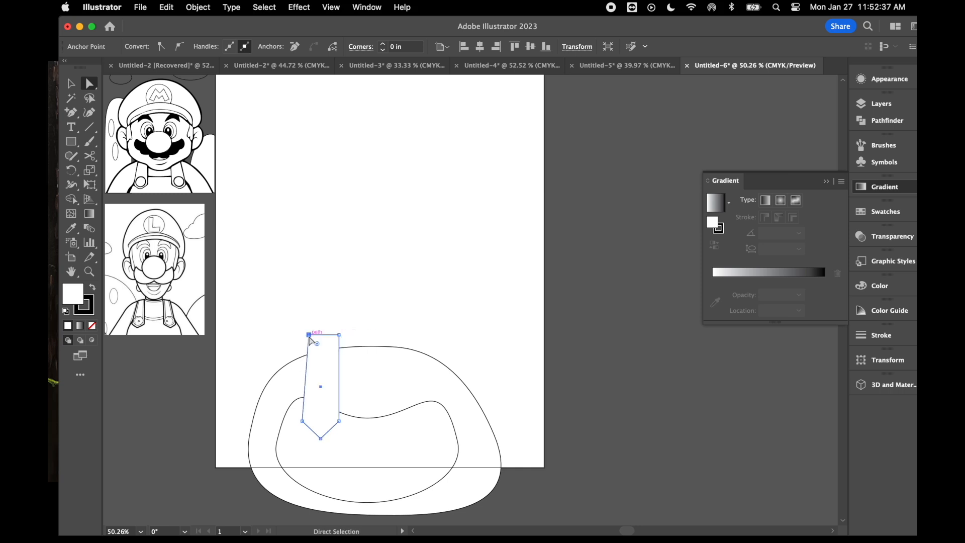
left_click(340, 335)
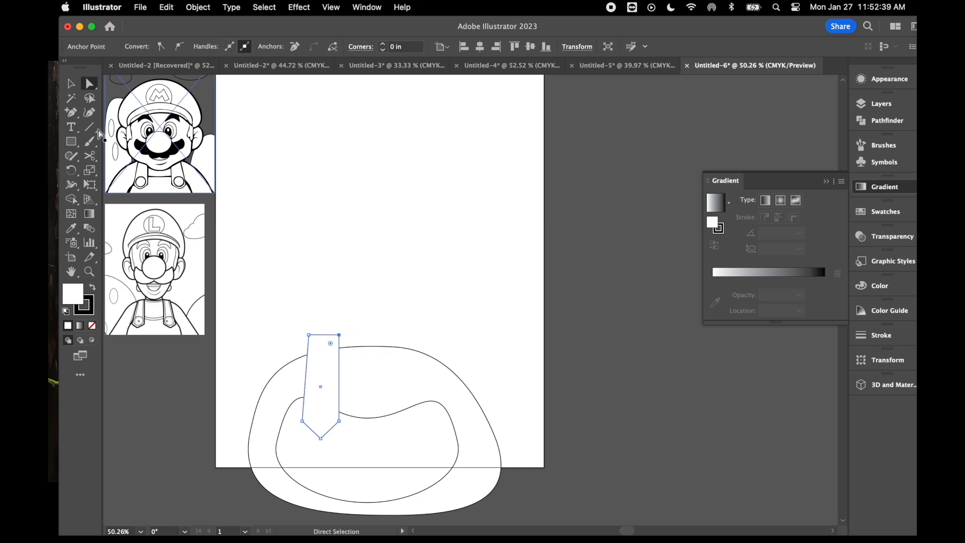
left_click(70, 85)
left_click(363, 231)
left_click_drag(316, 397, 314, 405)
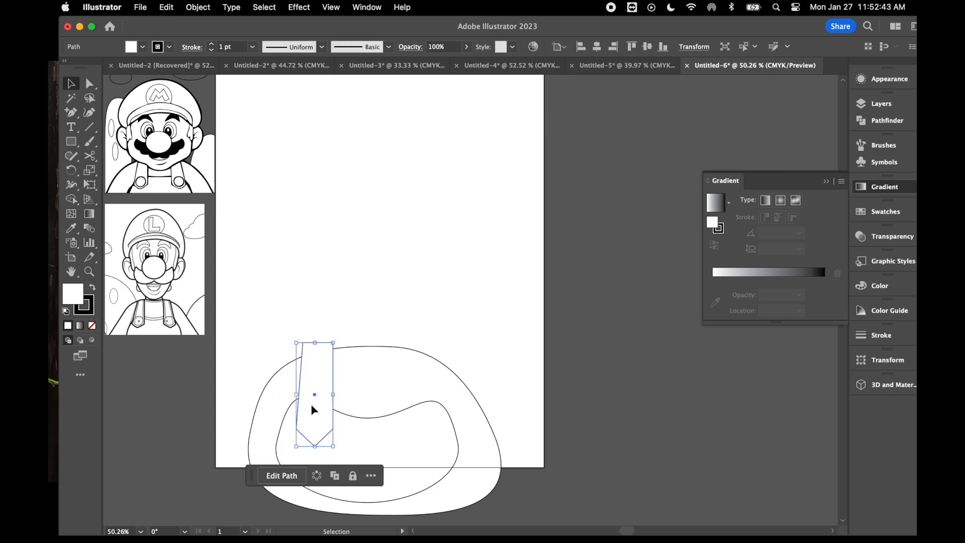
- Draw a small circle near the strap's pointed end as the button
left_click(74, 146)
left_click_drag(75, 147, 116, 172)
left_click_drag(305, 412, 328, 434)
key("v")
left_click(375, 246)
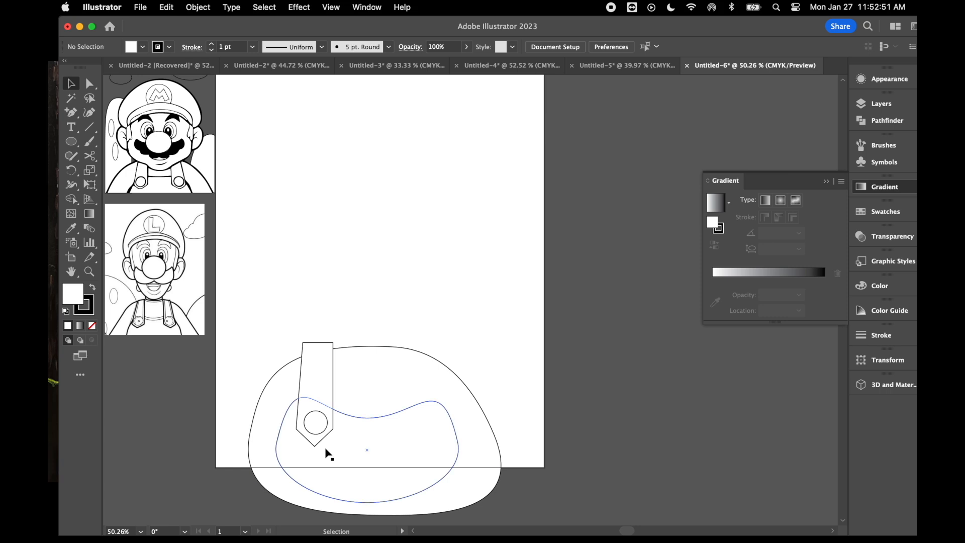
- Duplicate the strap together with its button and place the copy on the right side of the overalls
left_click(315, 422)
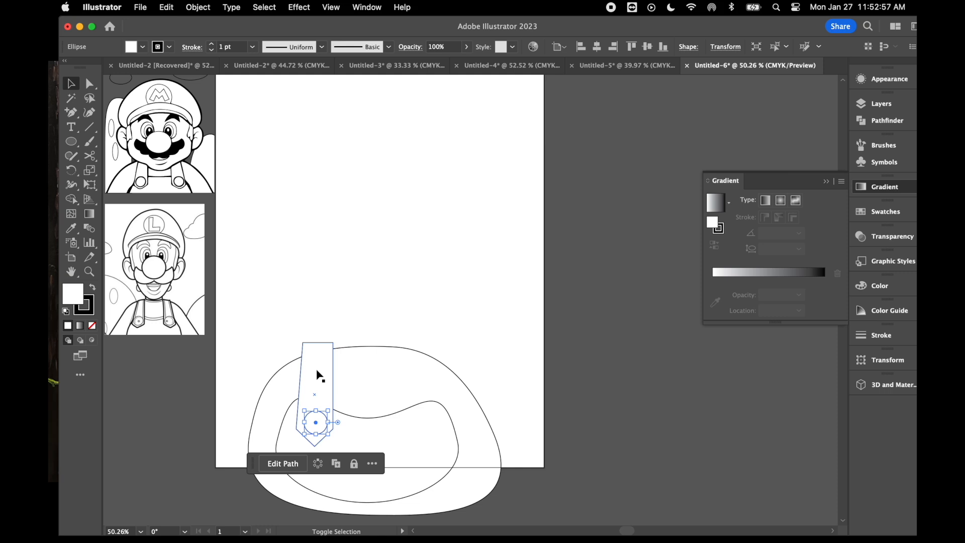
left_click(316, 372, "shift")
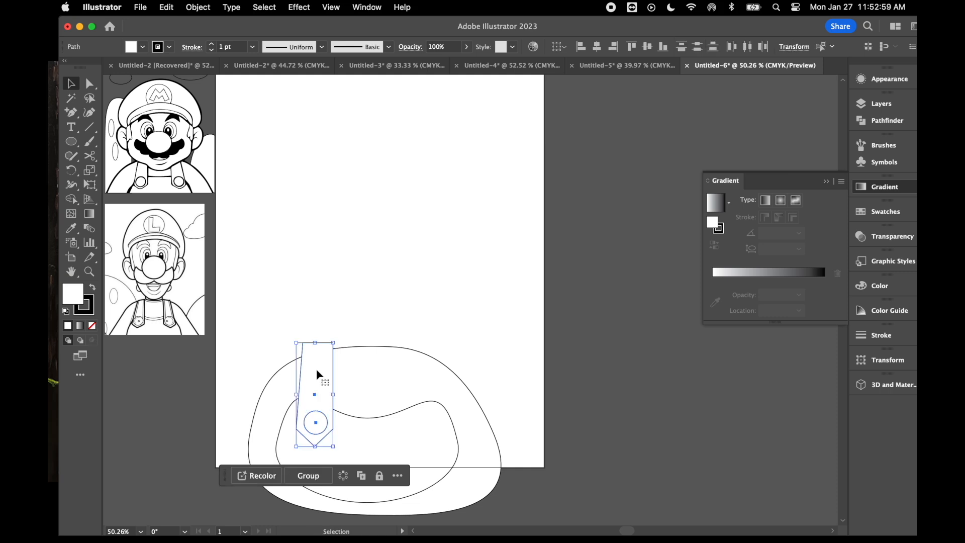
key("a")
left_click(317, 375)
key("v")
left_click_drag(317, 374, 405, 366)
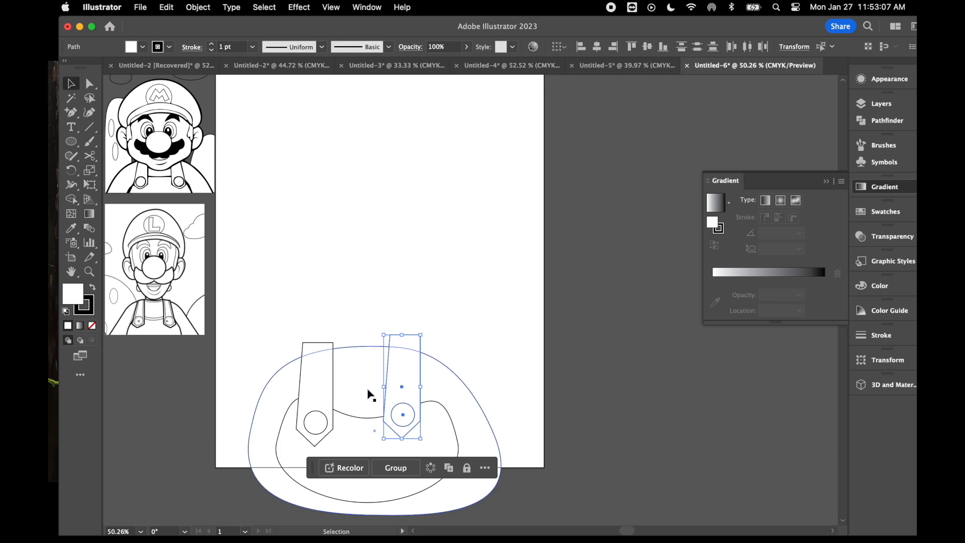
- Reflect the right strap and its button across the vertical axis and move them level with the left strap
right_click(368, 390)
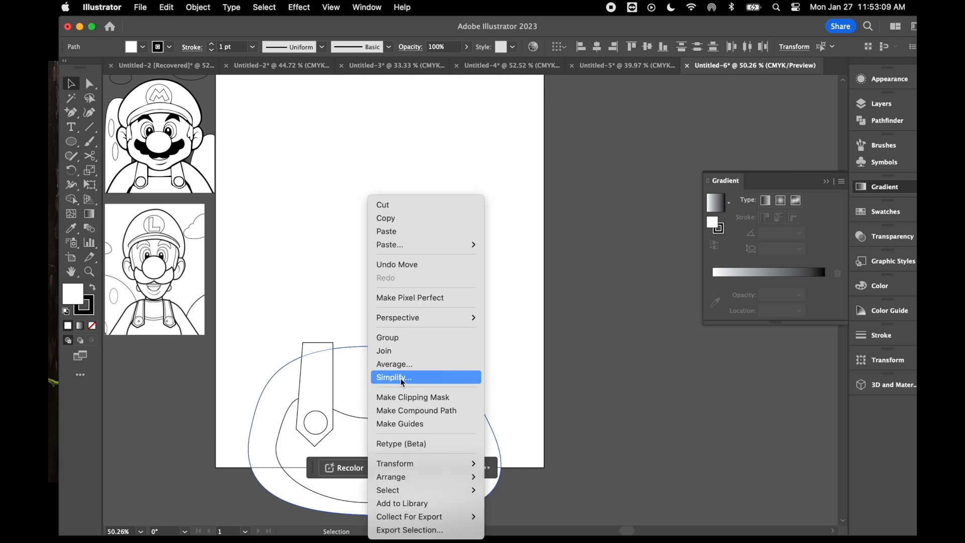
mouse_move(421, 465)
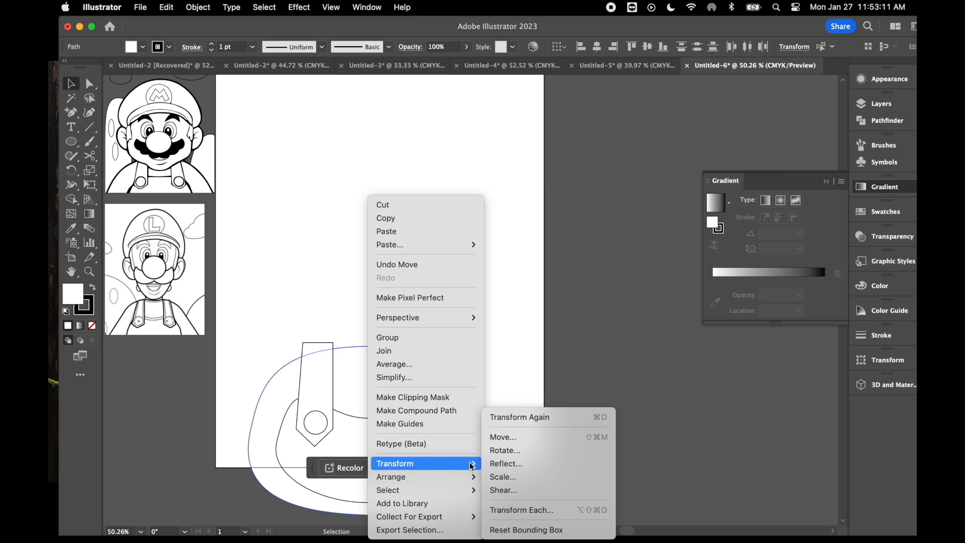
left_click(504, 463)
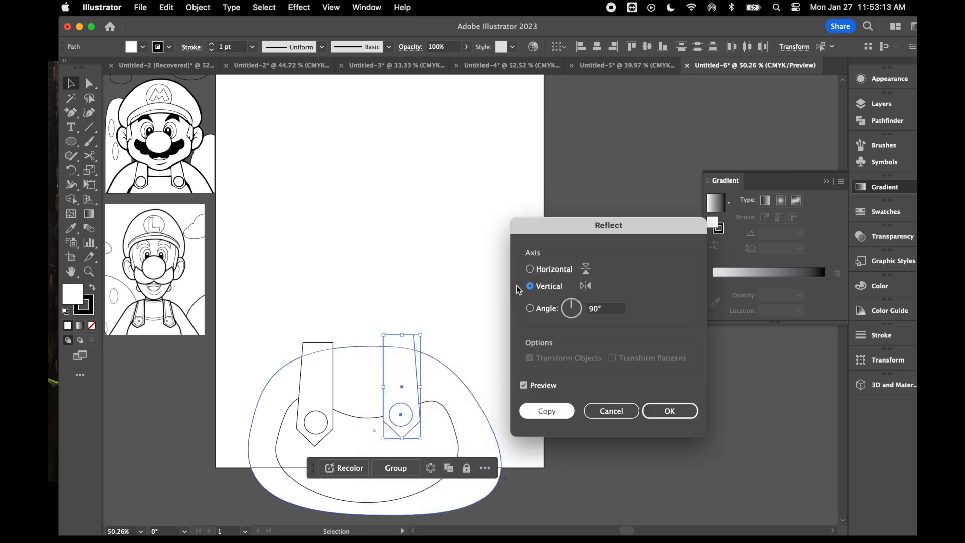
left_click(686, 414)
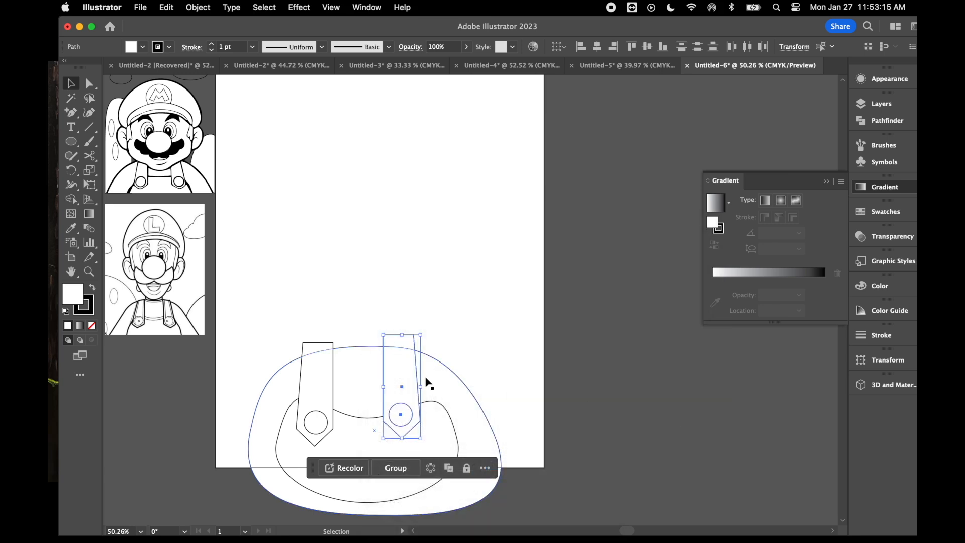
left_click_drag(408, 382, 417, 386)
left_click(500, 300)
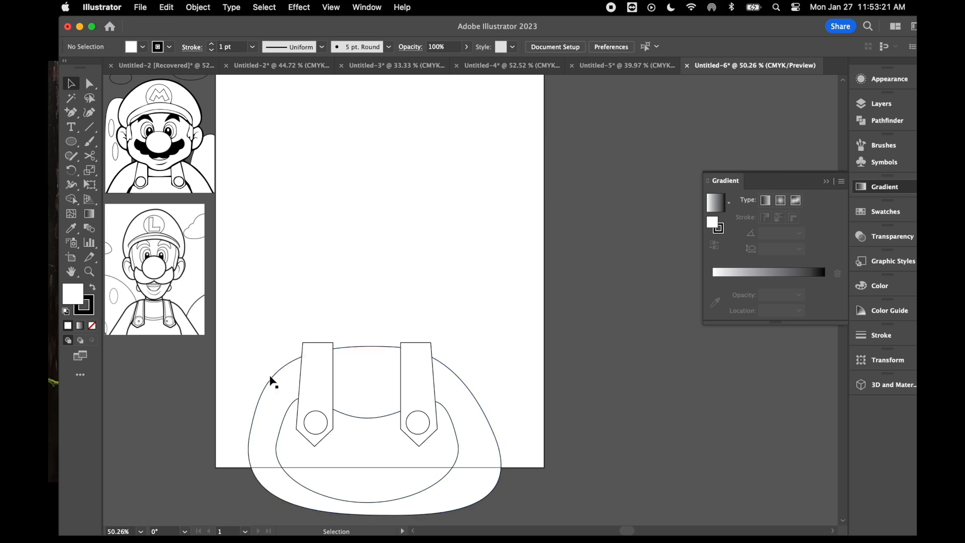
- Draw a large circle for the head above the body and centre it over the two straps
left_click(72, 143)
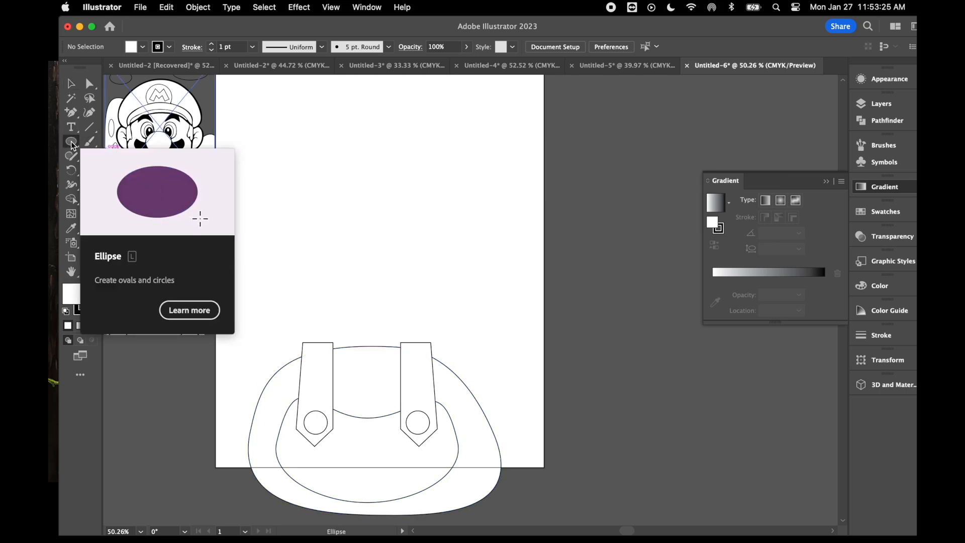
left_click_drag(292, 182, 480, 366)
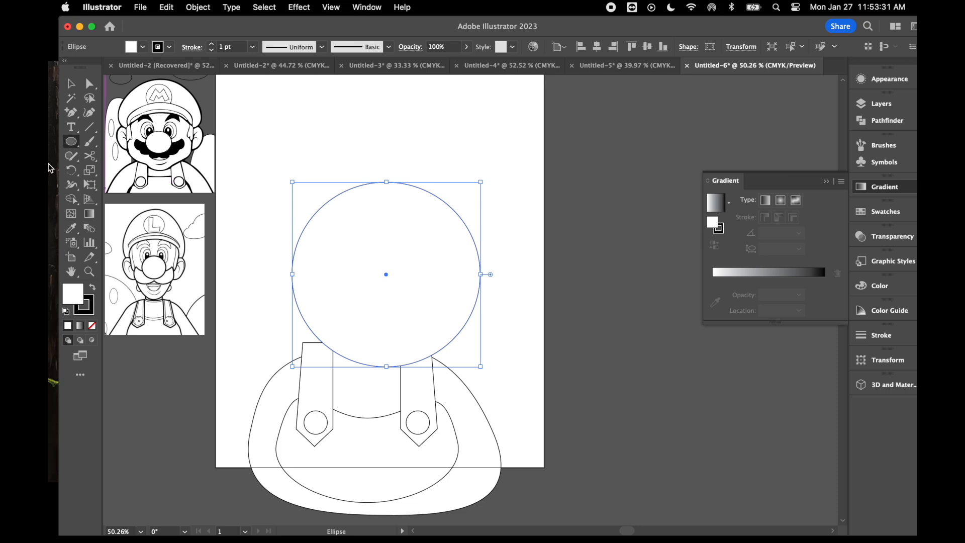
left_click(71, 83)
left_click_drag(394, 297, 381, 311)
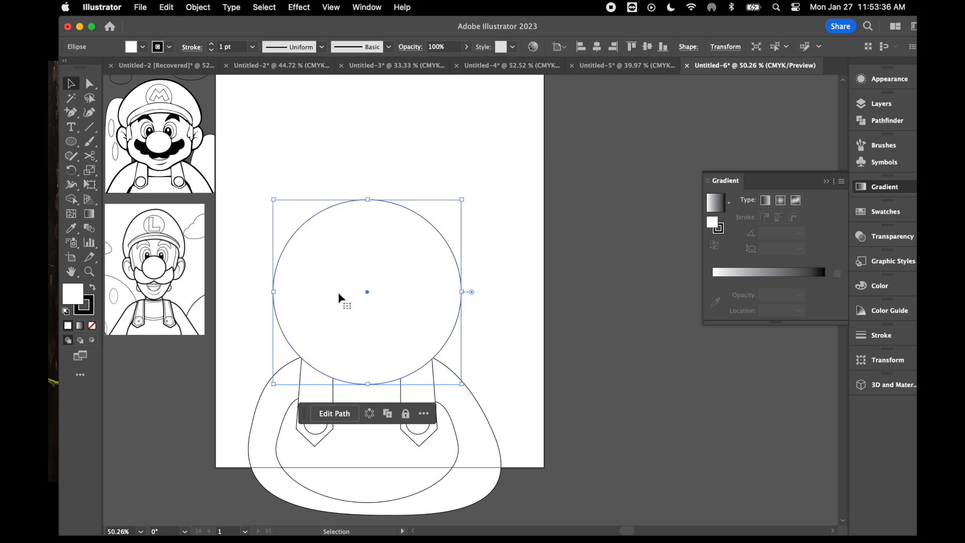
- Add an anchor point on the head's lower-left edge, pull it upward and extend its curve handle to shape the jaw
left_click(73, 113)
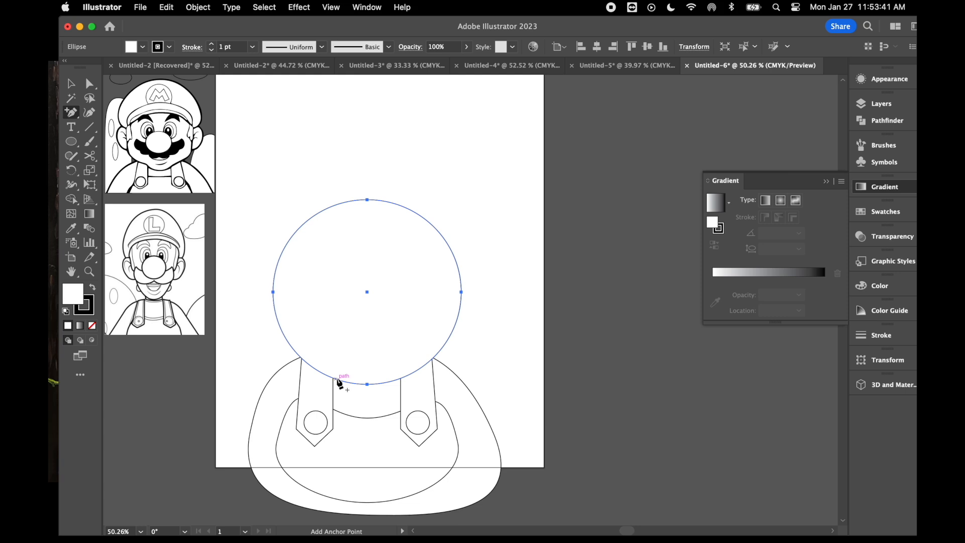
left_click(339, 383)
left_click(91, 84)
left_click_drag(337, 379, 286, 356)
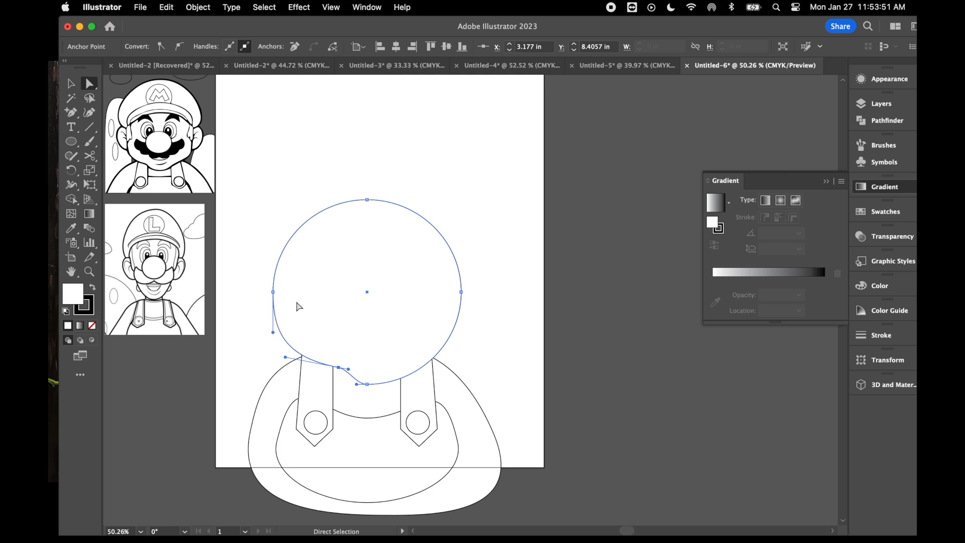
- Move the head's right anchor inward and adjust the curve handles so that side narrows down to the chin
left_click(461, 292)
left_click_drag(461, 292, 430, 284)
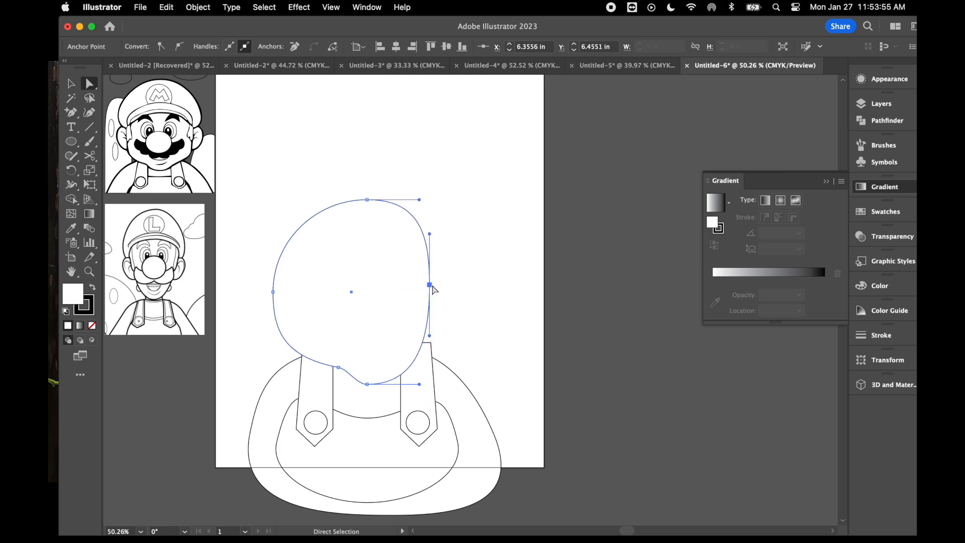
left_click_drag(430, 235, 455, 226)
left_click_drag(408, 331, 415, 334)
left_click_drag(420, 384, 390, 384)
left_click(429, 285)
left_click(481, 253)
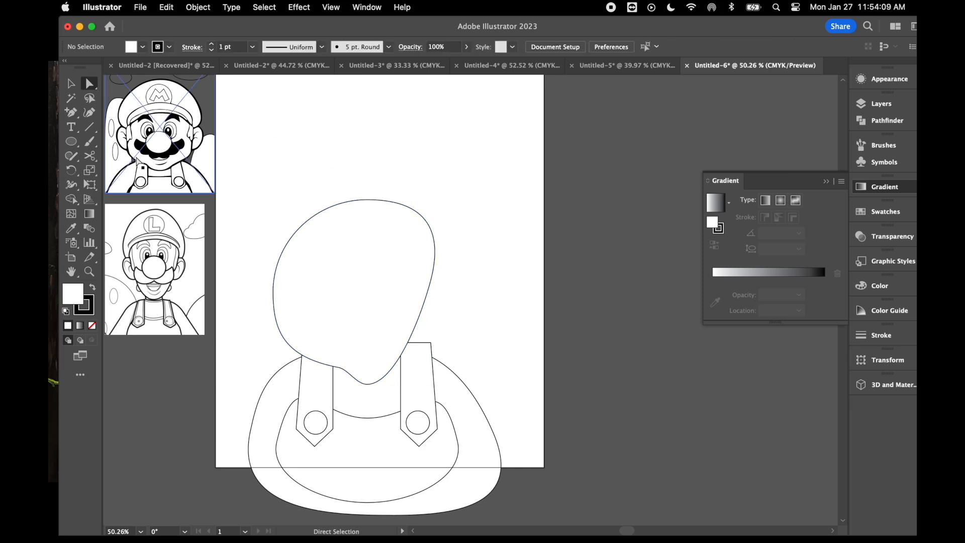
- Draw an oval ear about 1.32 by 1.48 in on the head's left edge with two curved arcs inside it
left_click(71, 142)
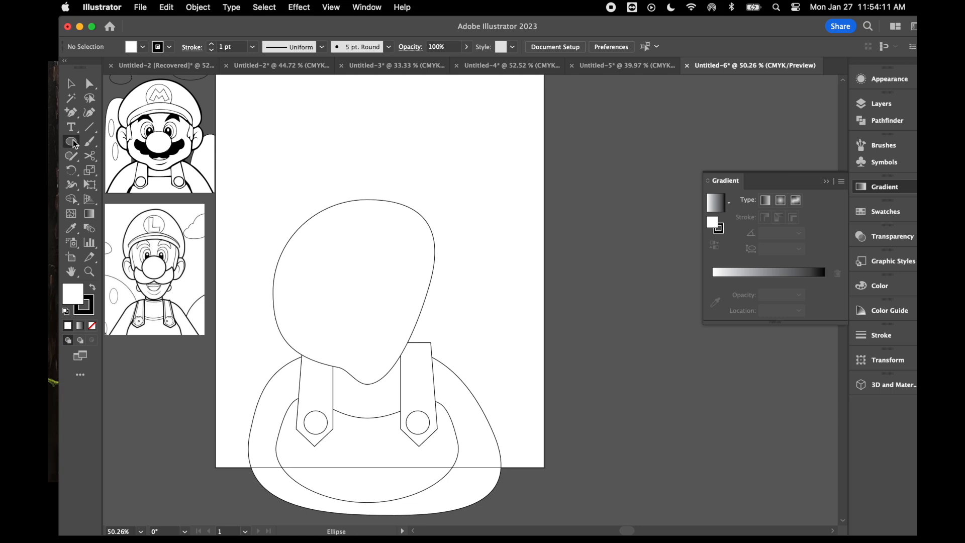
left_click_drag(249, 259, 300, 317)
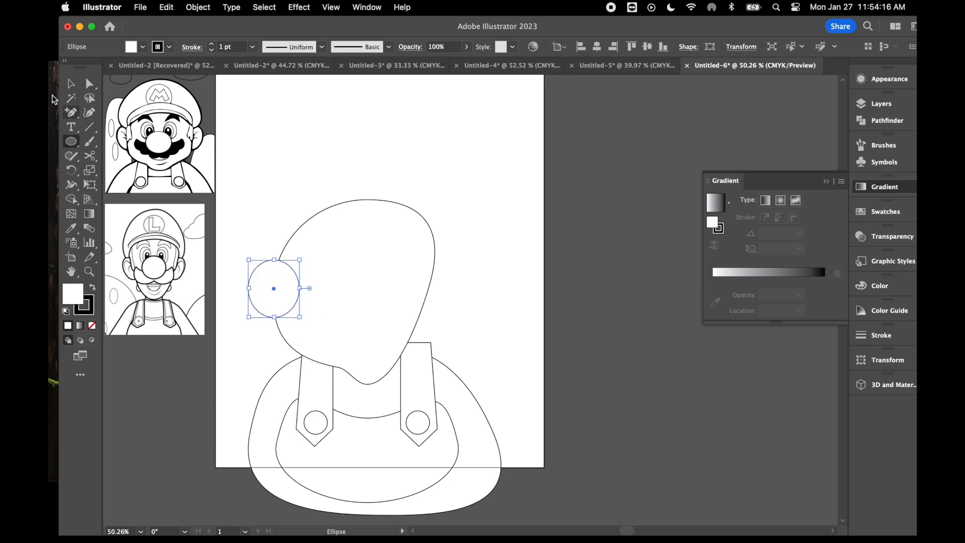
left_click(91, 129)
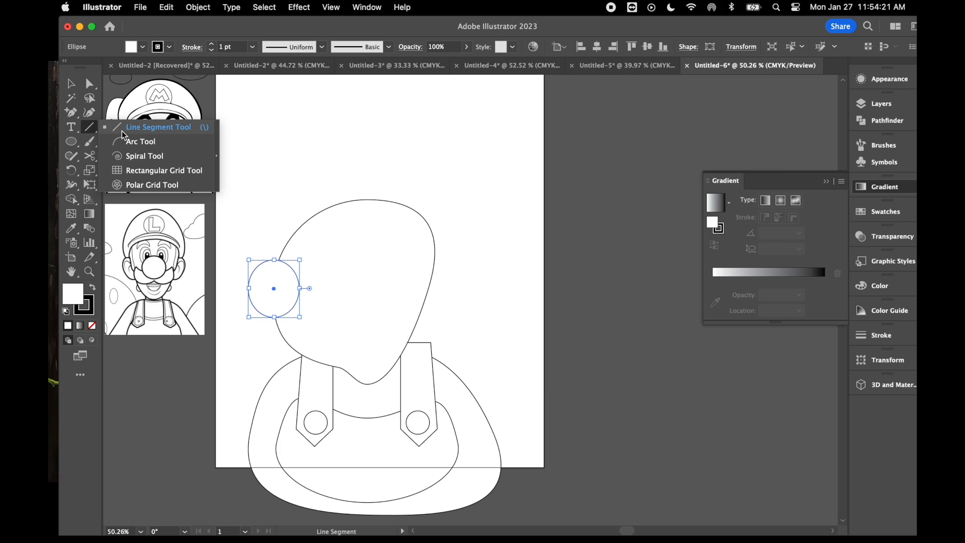
left_click(136, 142)
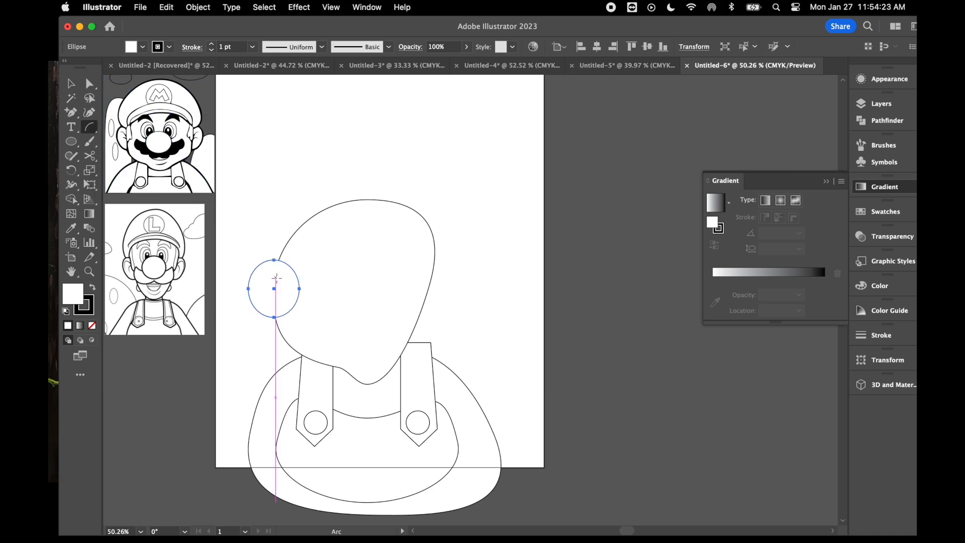
left_click_drag(266, 276, 266, 297)
key("a")
key("v")
left_click(302, 289)
left_click(241, 248)
left_click(261, 191)
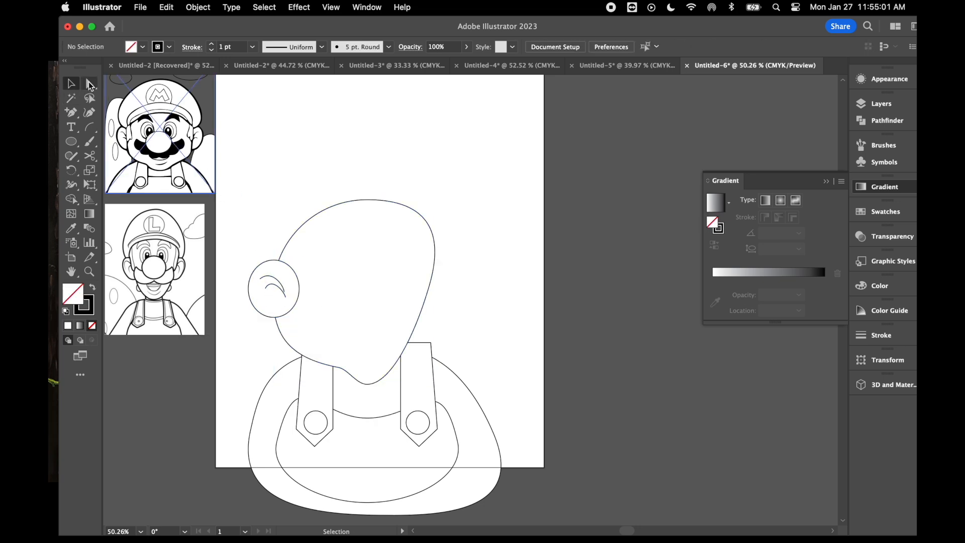
- Move the ear's bottom anchor point to the right so the ear's lower part slants toward the head
left_click(91, 81)
left_click(274, 317)
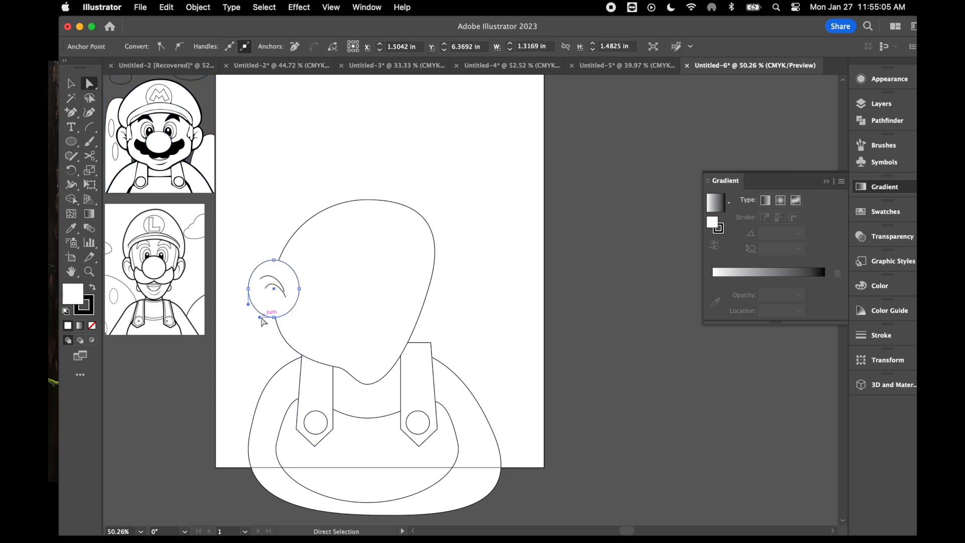
left_click_drag(274, 317, 281, 321)
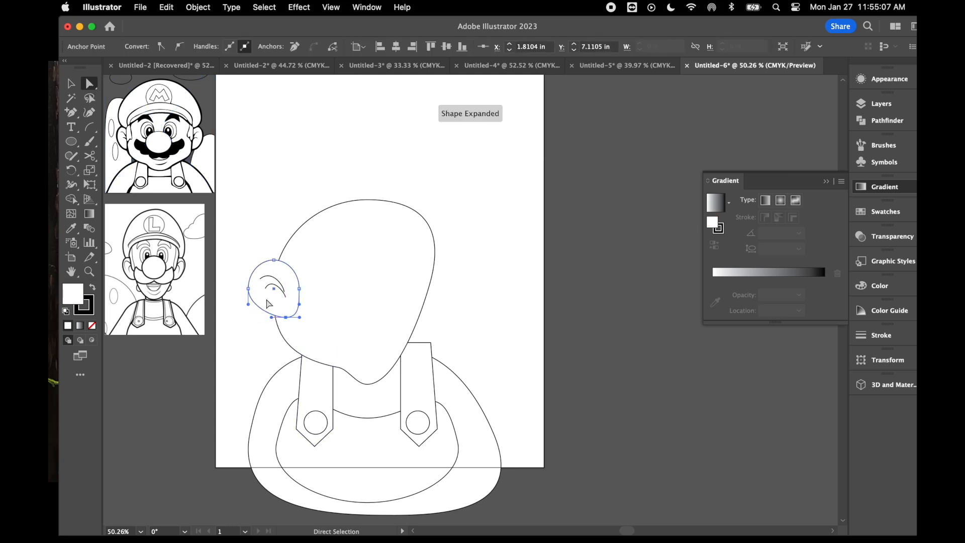
left_click(251, 236)
- Group the ear outline with its two inner arcs
left_click_drag(243, 234, 270, 320)
left_click(70, 83)
left_click(229, 191)
left_click_drag(239, 242, 271, 329)
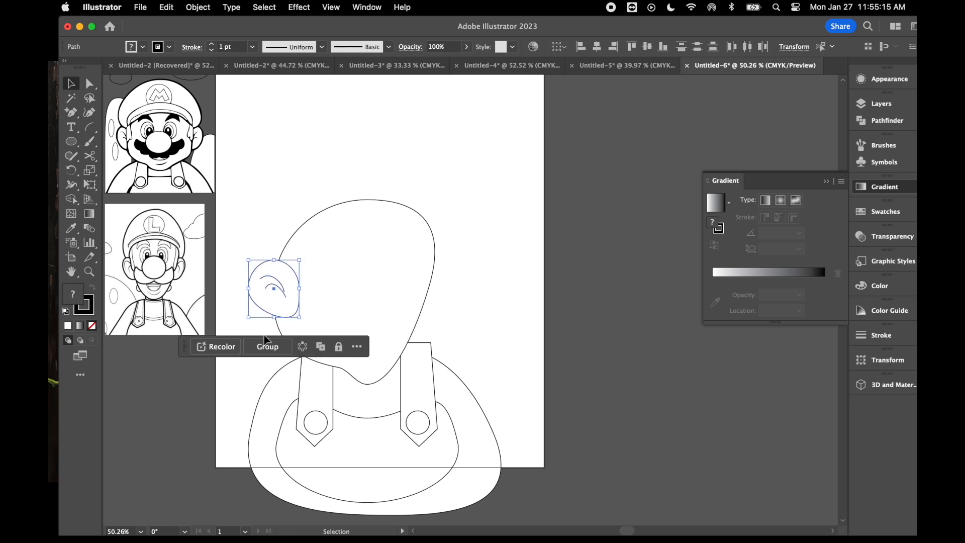
left_click(267, 346)
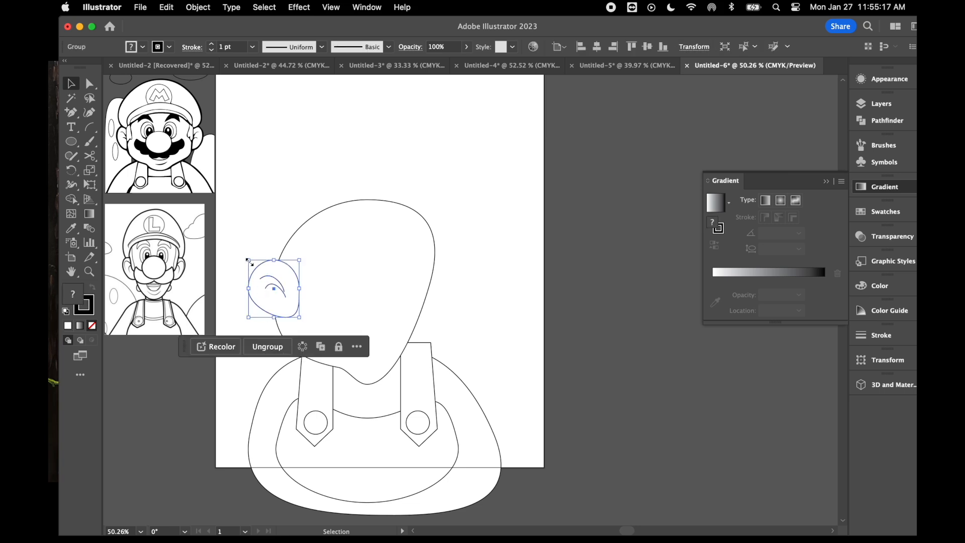
left_click(267, 346)
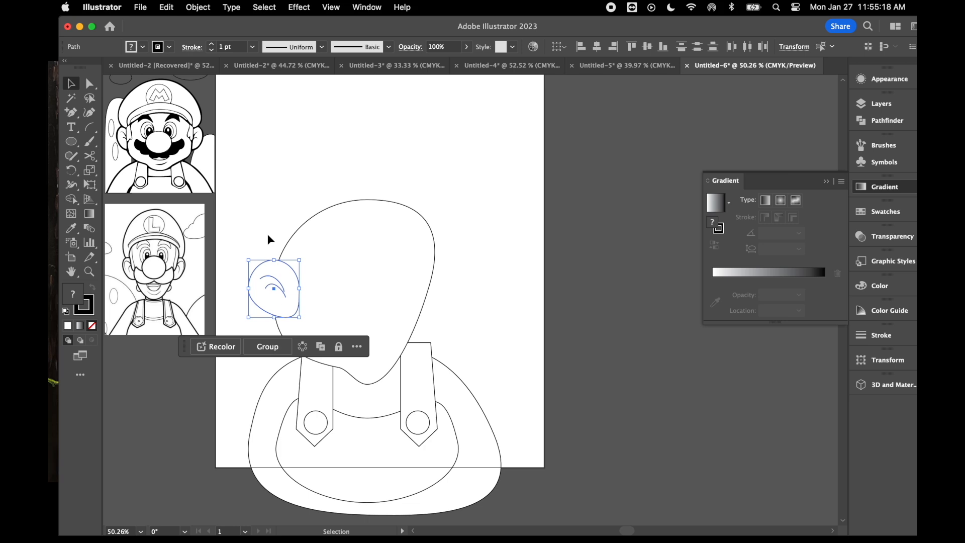
left_click(266, 345)
- Send the ear group behind the head and shift it slightly left
right_click(269, 151)
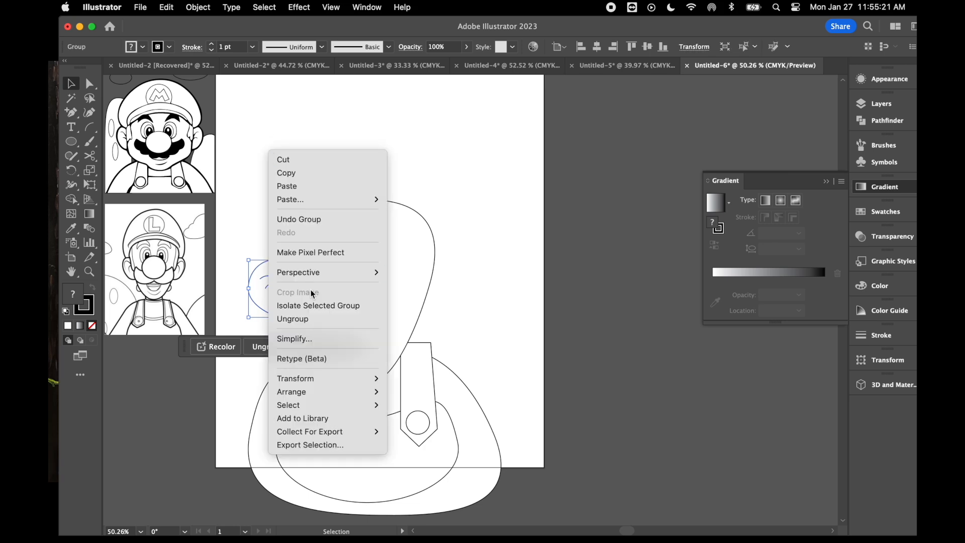
left_click(261, 95)
left_click(266, 226)
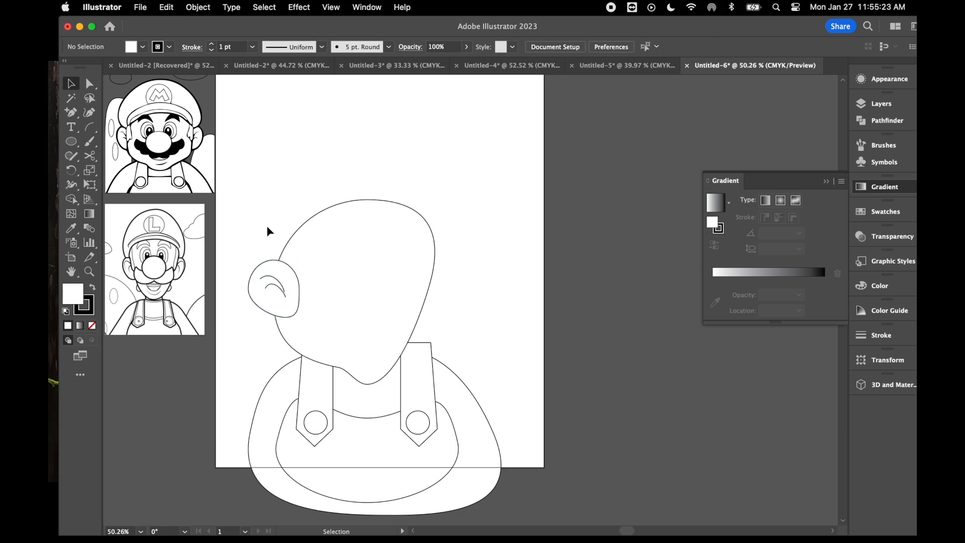
left_click(267, 286)
right_click(266, 286)
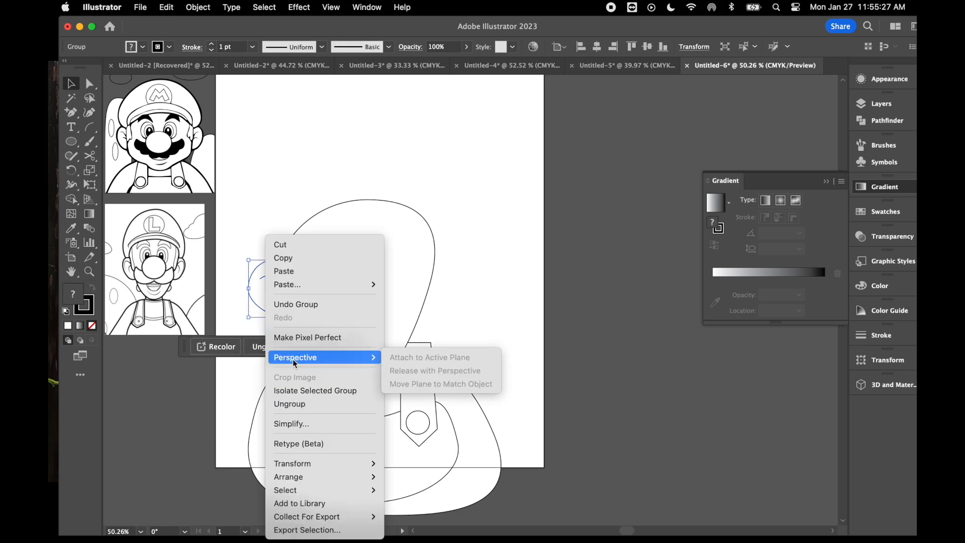
mouse_move(309, 464)
mouse_move(362, 476)
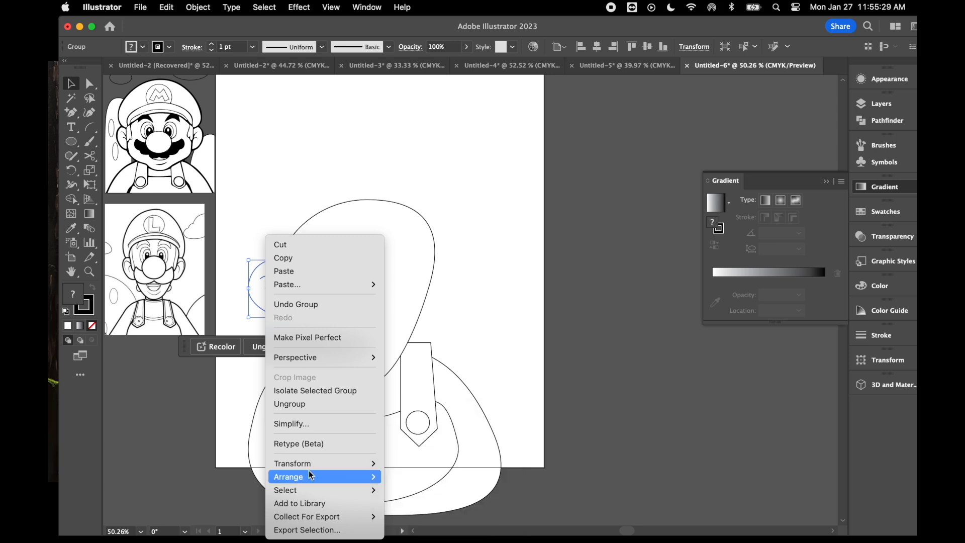
left_click(427, 510)
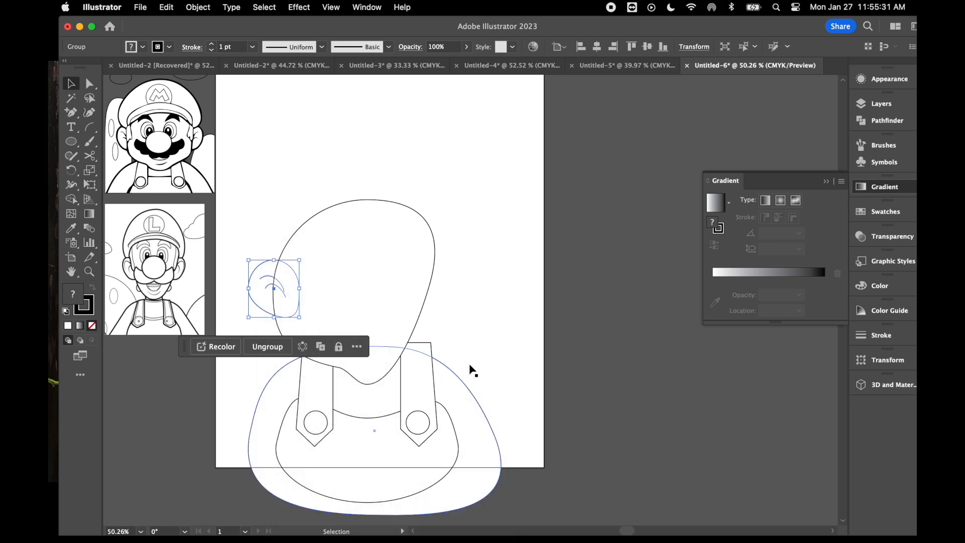
left_click(492, 312)
left_click_drag(260, 296, 252, 292)
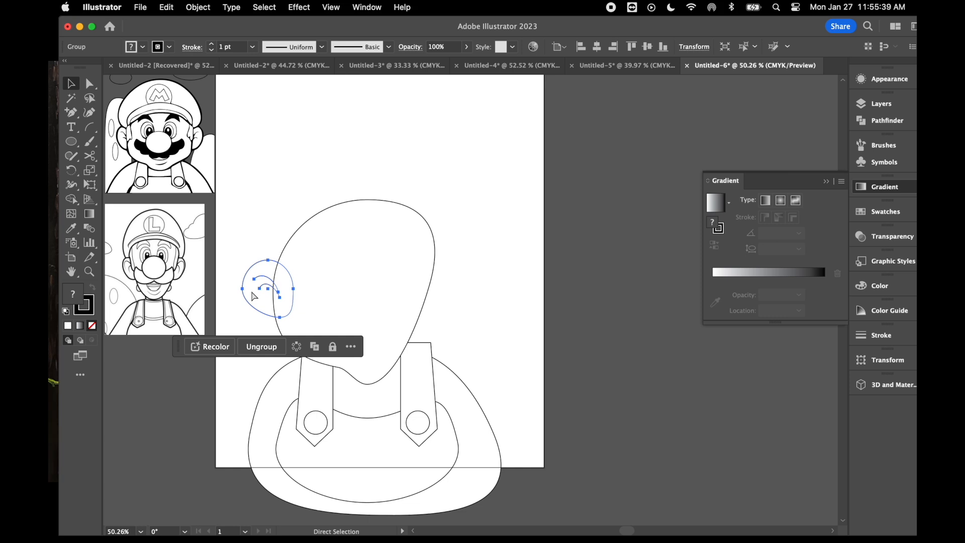
- Duplicate the ear onto the head's right side and reflect the copy across the vertical axis
left_click_drag(256, 281, 421, 285, "alt")
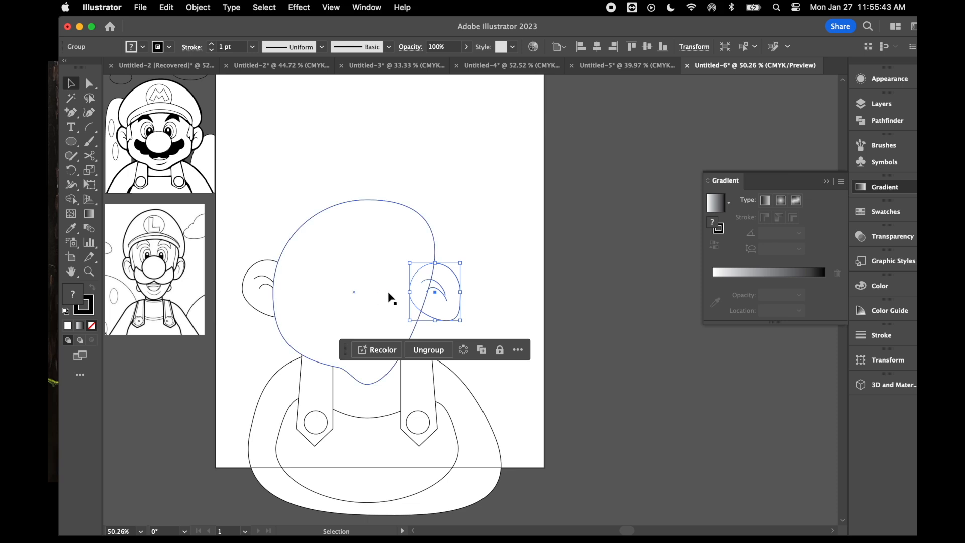
right_click(442, 286)
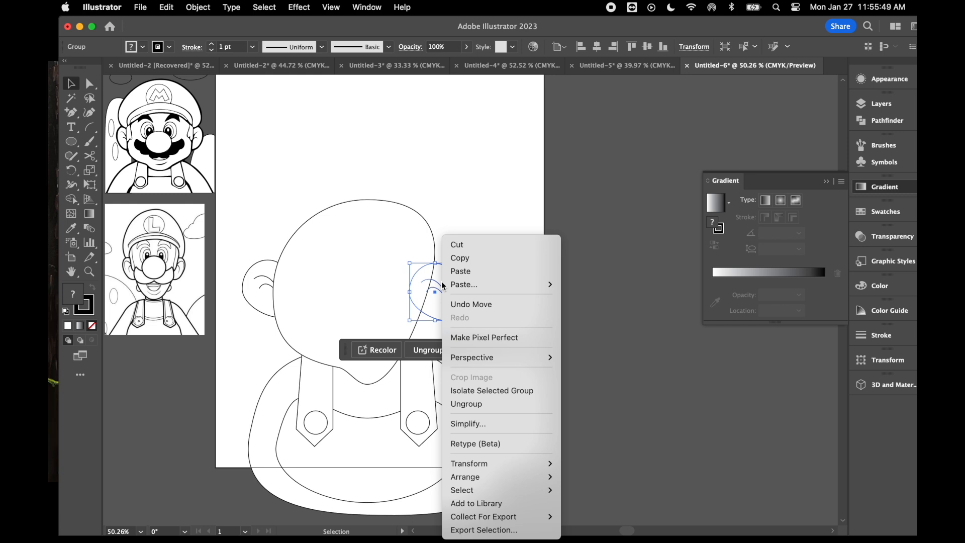
mouse_move(489, 463)
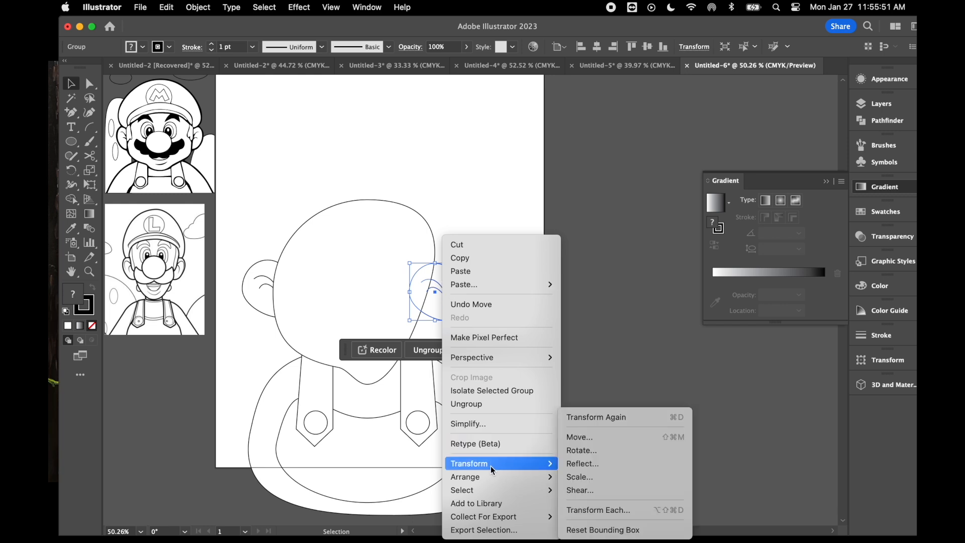
left_click(594, 465)
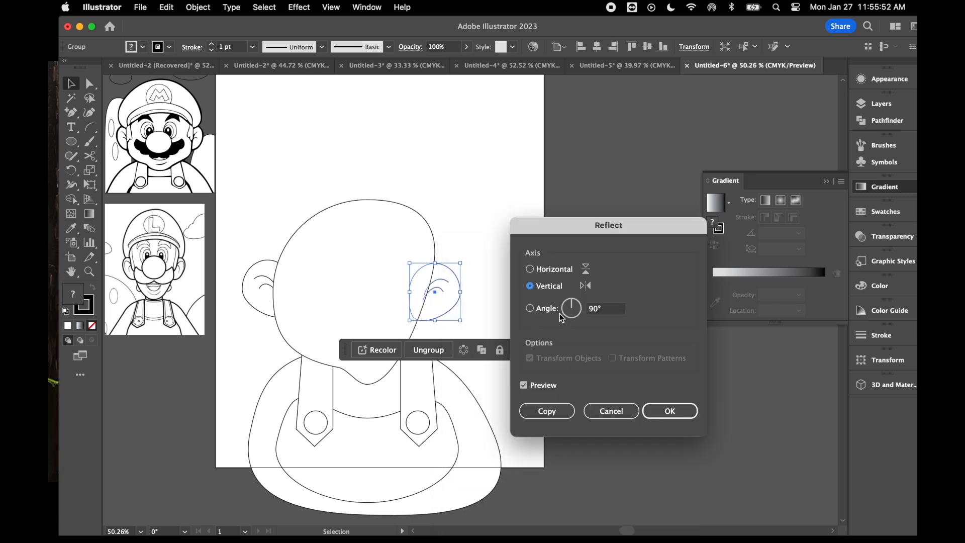
left_click(683, 416)
left_click_drag(452, 294, 451, 290)
left_click(504, 322)
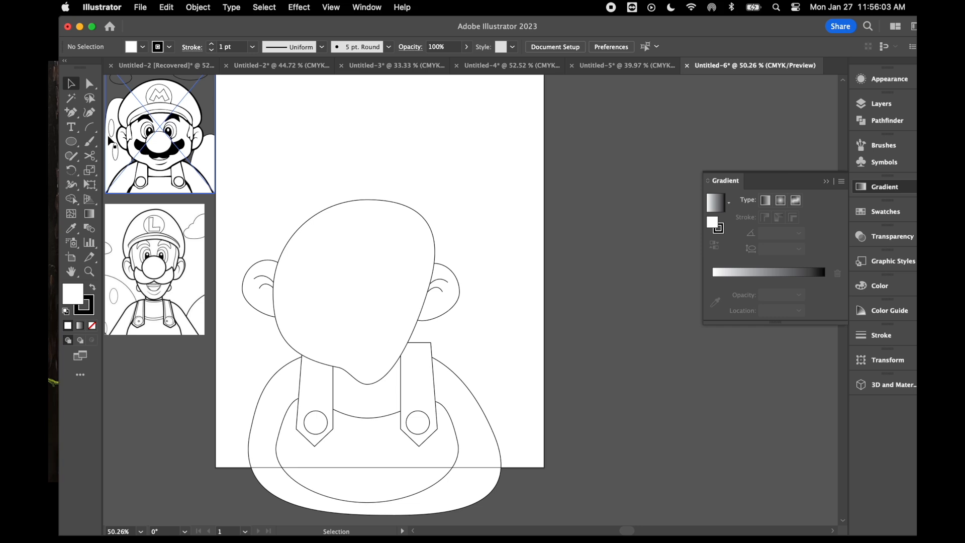
- Draw a narrow upright ellipse on the head's left edge beside the ear
left_click(71, 143)
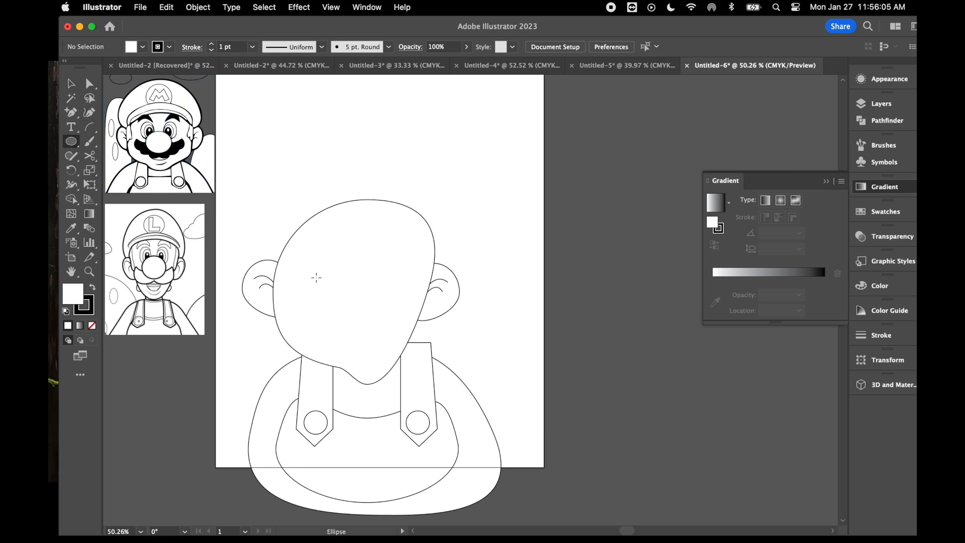
left_click_drag(276, 242, 293, 308)
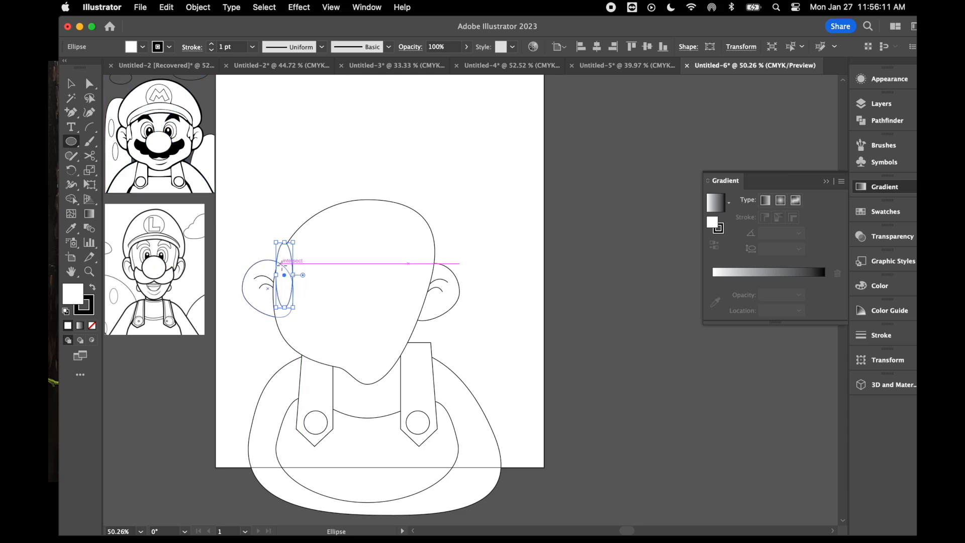
- Draw a second, shorter upright ellipse overlapping the narrow one on the head's left edge and tilt it slightly
left_click_drag(285, 259, 306, 307)
left_click(71, 84)
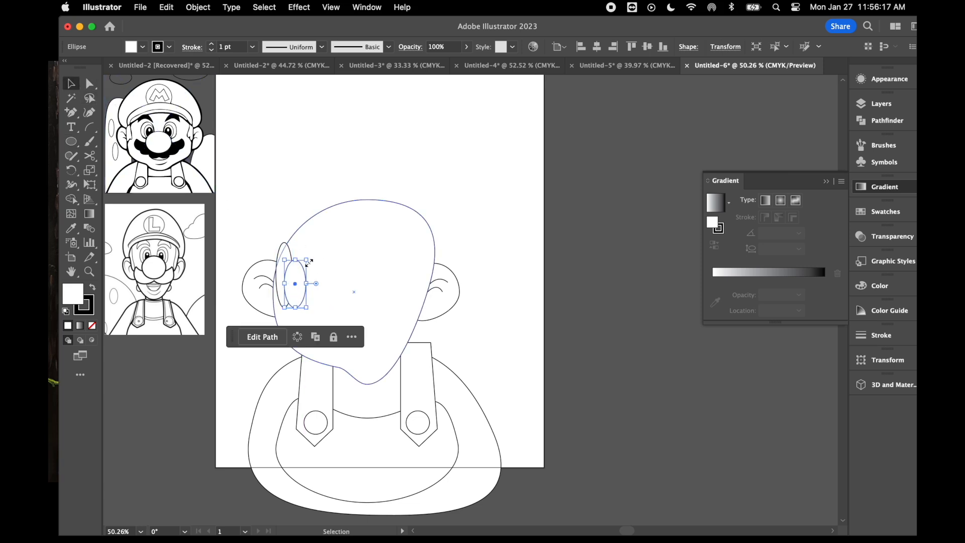
left_click_drag(300, 258, 294, 283)
left_click(303, 298)
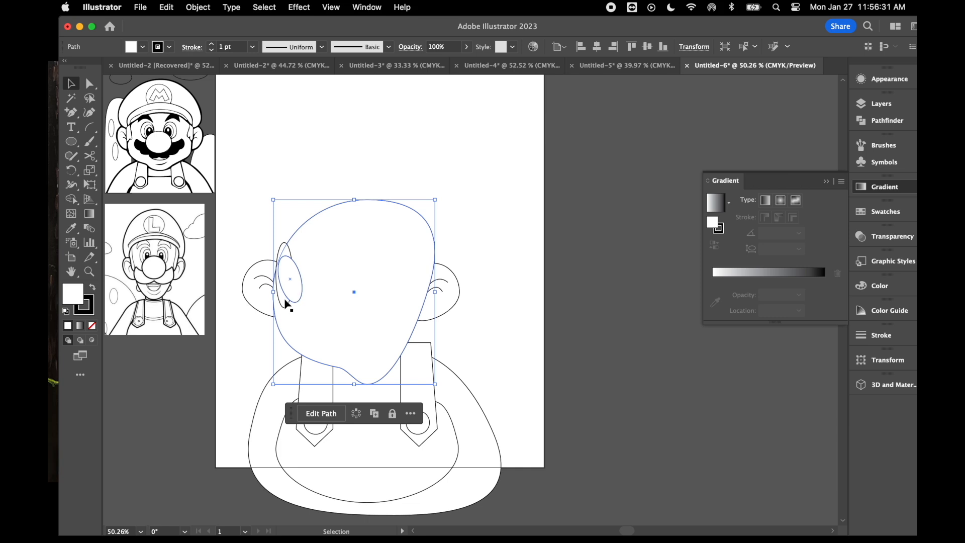
- Shift the taller sideburn ellipse slightly left so the tilted ellipse overlaps only its right part
double_click(280, 302)
double_click(348, 239)
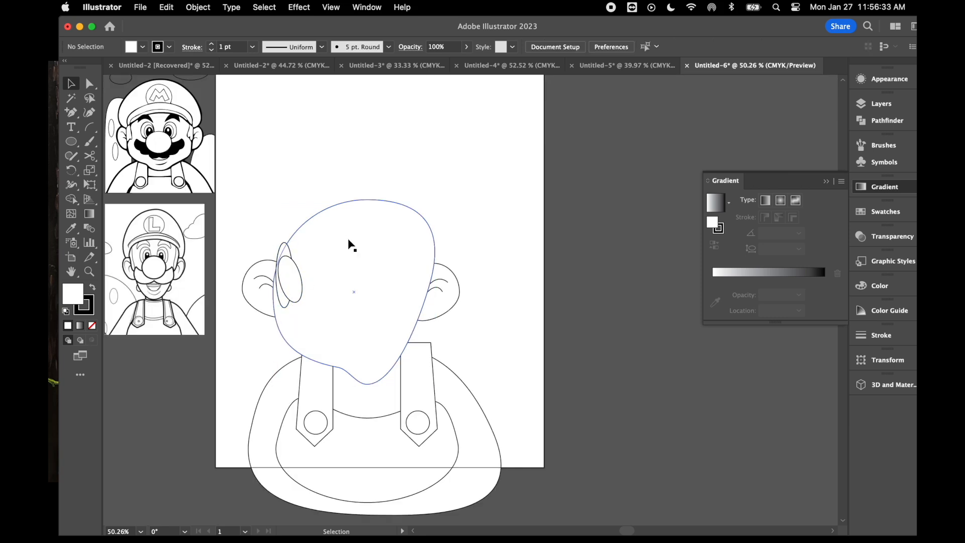
left_click_drag(282, 301, 279, 297)
left_click(298, 293)
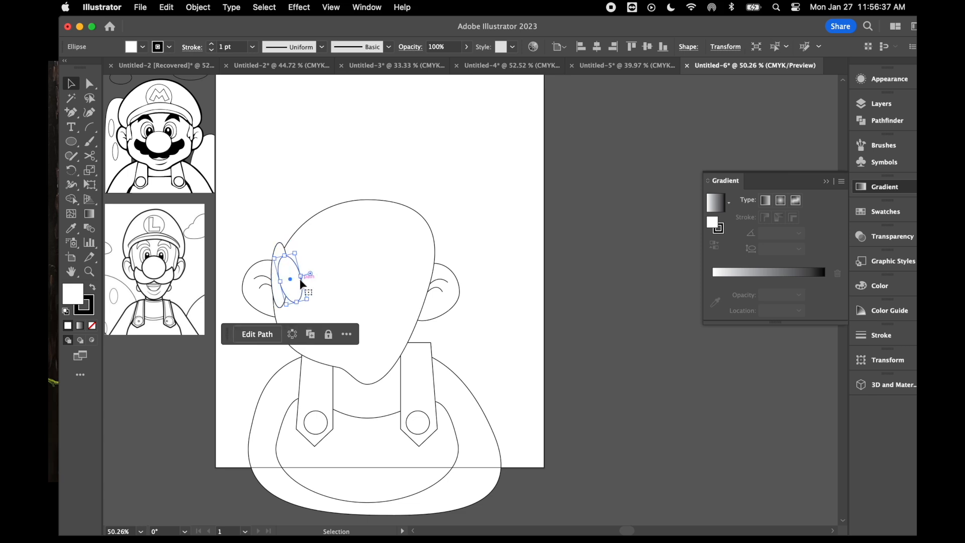
- Select both overlapping ellipses by the left ear and unite them into a single sideburn shape
left_click_drag(286, 304, 278, 298)
left_click(277, 300)
left_click(296, 291, "shift")
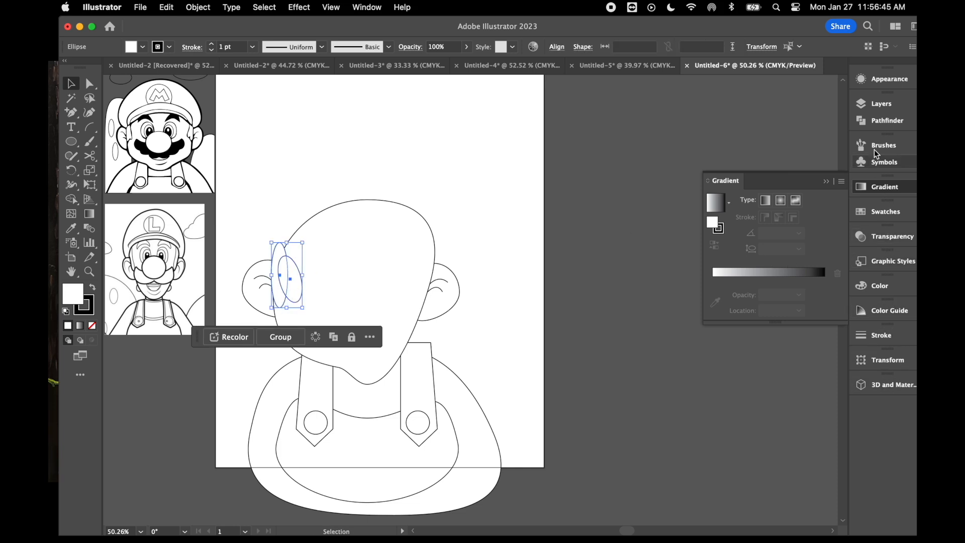
left_click(879, 122)
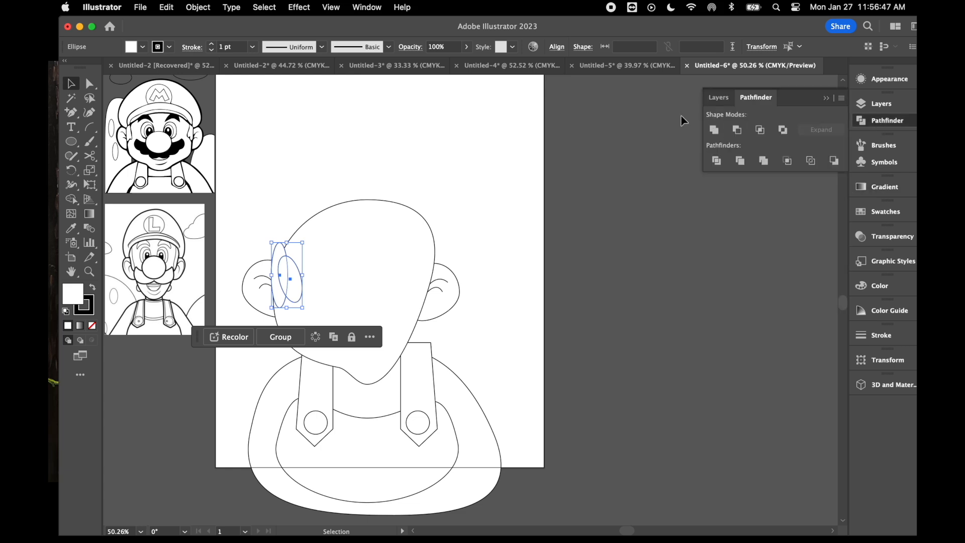
left_click(368, 8)
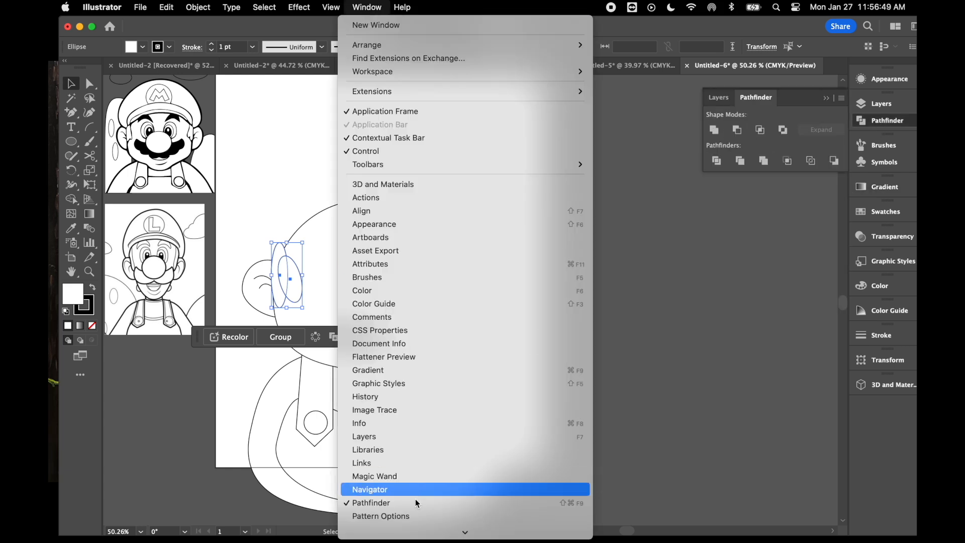
scroll(386, 489, "down", 2)
left_click(715, 151)
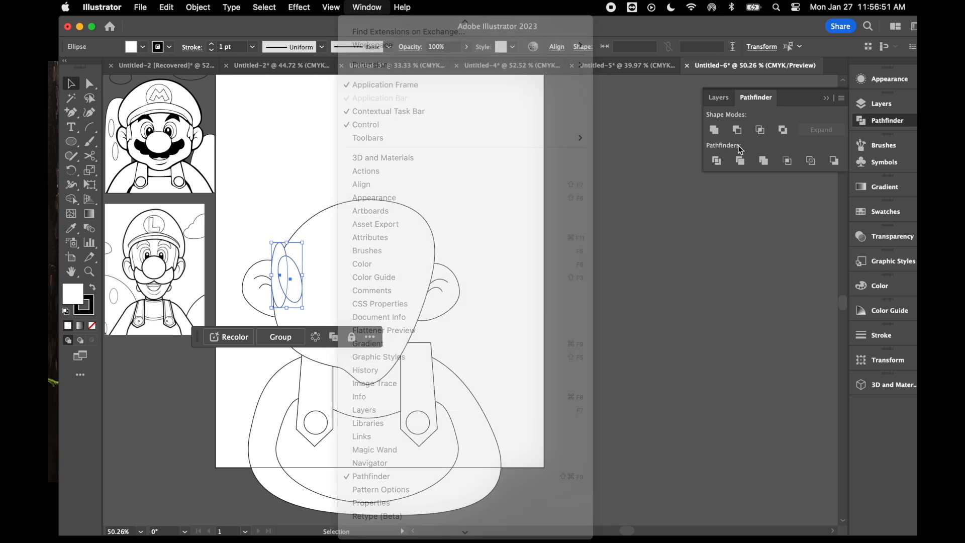
left_click(716, 161)
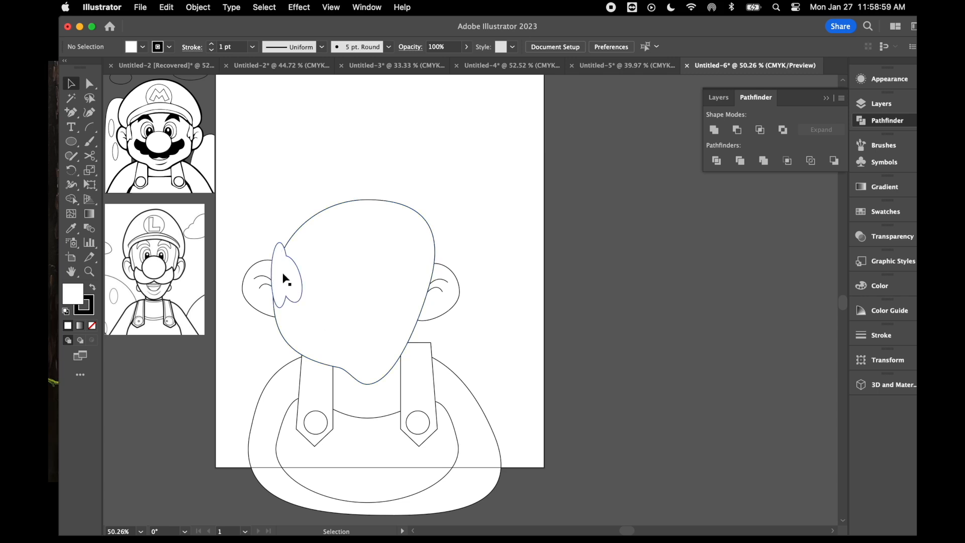
- Pull the right-hand anchor of the left sideburn inward to slim its outer curve
left_click(91, 83)
left_click(299, 278)
left_click_drag(301, 277, 293, 277)
left_click(327, 269)
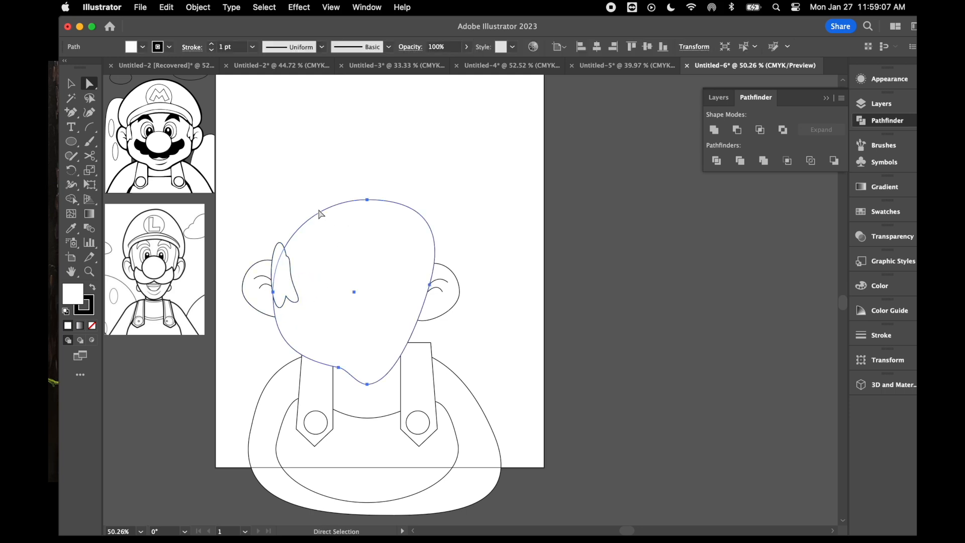
left_click(293, 171)
- Draw a narrow upright ellipse on the head's right edge beside the right ear
left_click(72, 142)
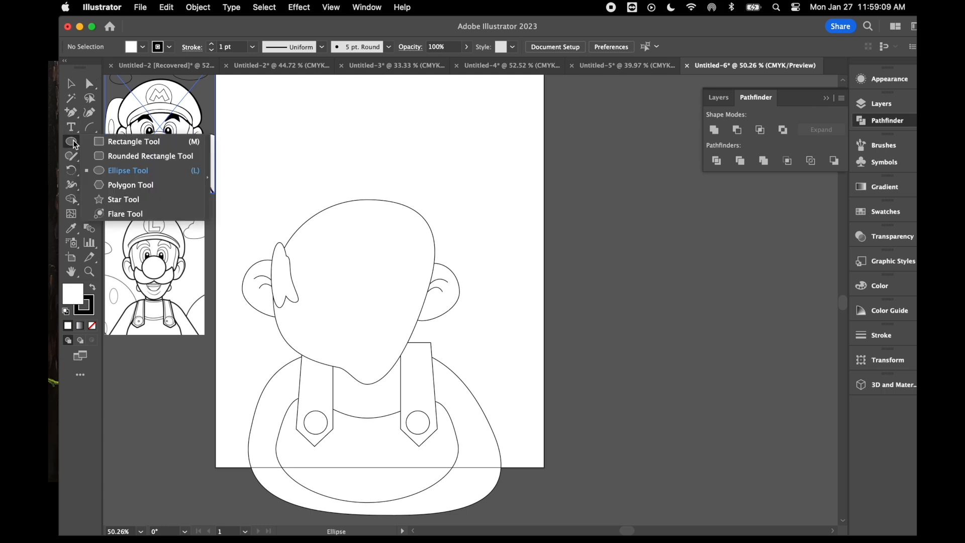
left_click(430, 257)
left_click(454, 287)
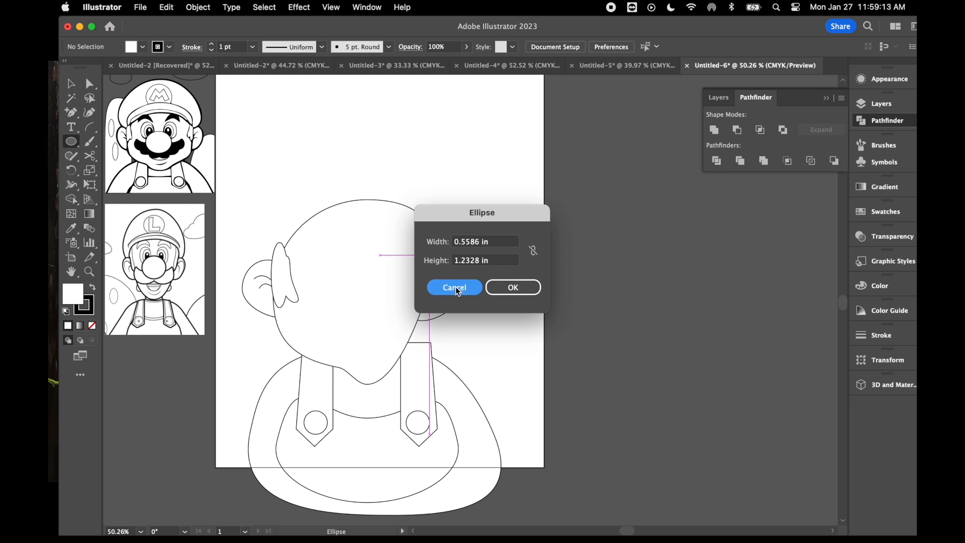
left_click_drag(422, 255, 435, 303)
- Move the right ellipse's bottom anchor inward and its top anchor outward to form a sideburn following the head's edge
left_click(89, 83)
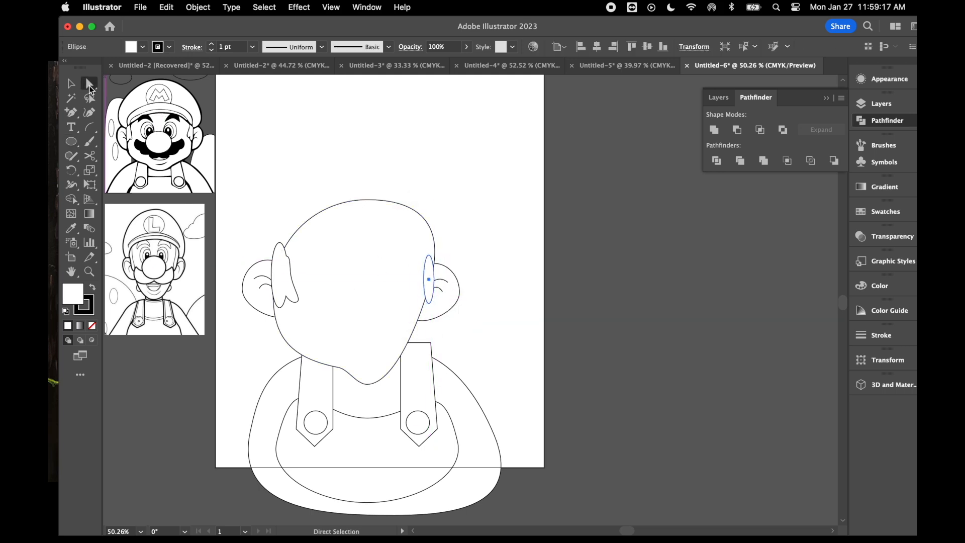
left_click_drag(428, 303, 407, 303)
left_click_drag(430, 255, 435, 254)
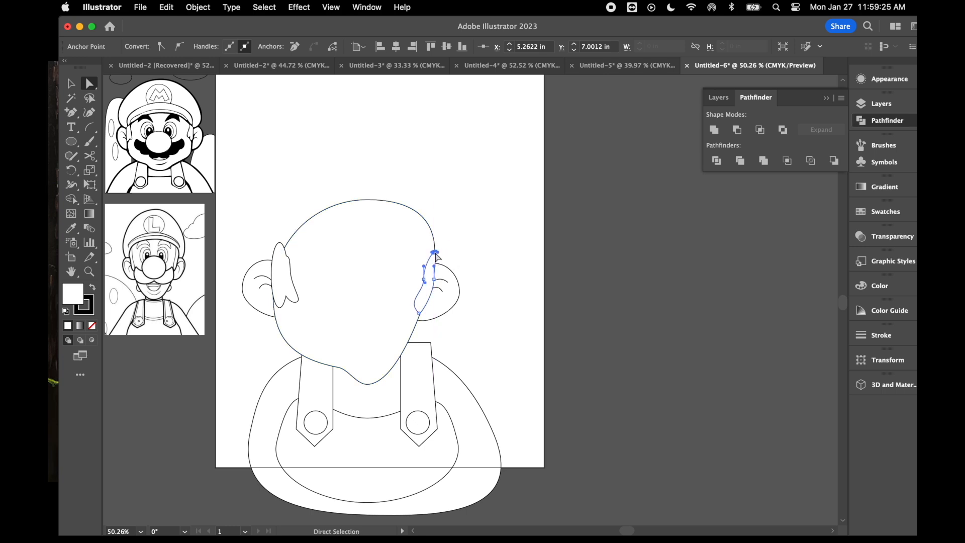
left_click(496, 238)
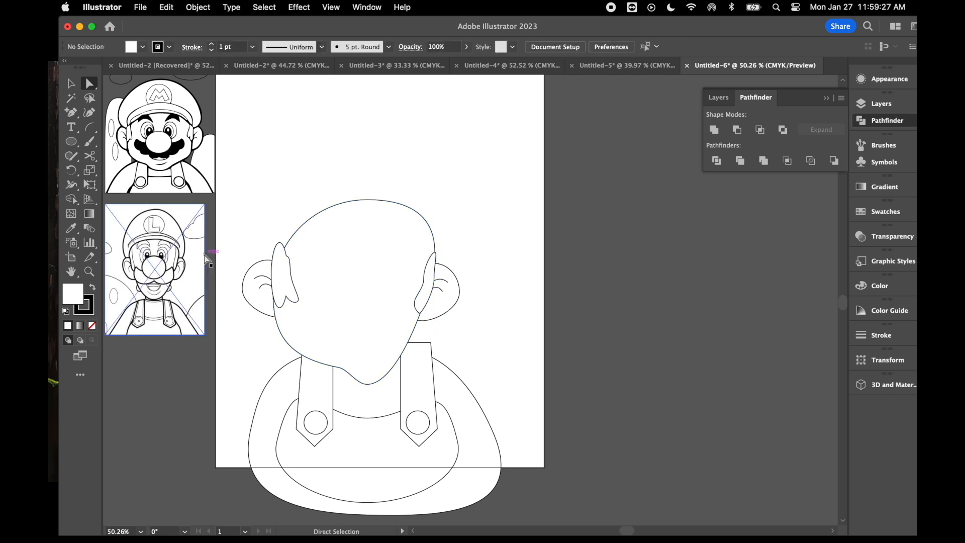
- Draw a chain of three small overlapping circles descending diagonally to the right across the lower left of the face
left_click(71, 141)
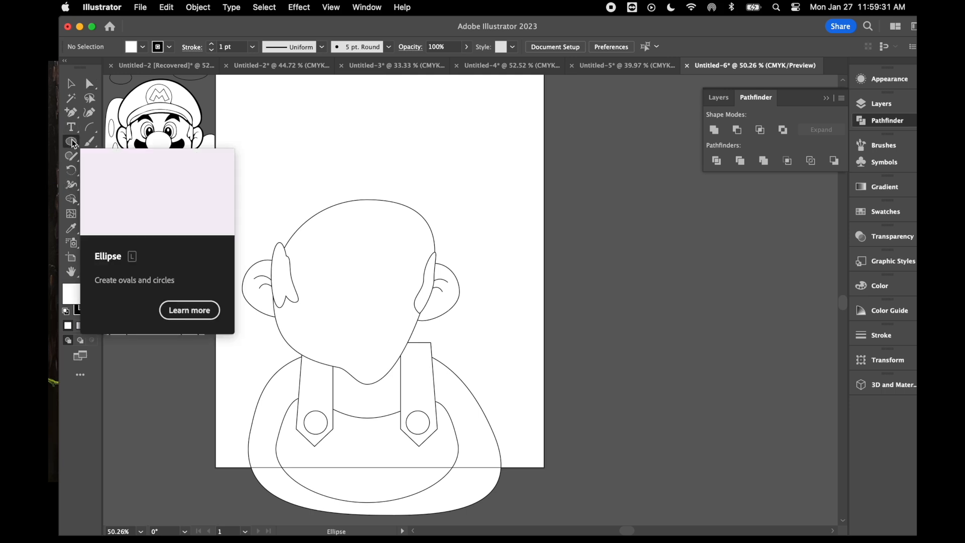
mouse_move(308, 301)
left_mouse_down()
mouse_move(335, 327)
mouse_move(320, 310)
left_mouse_up()
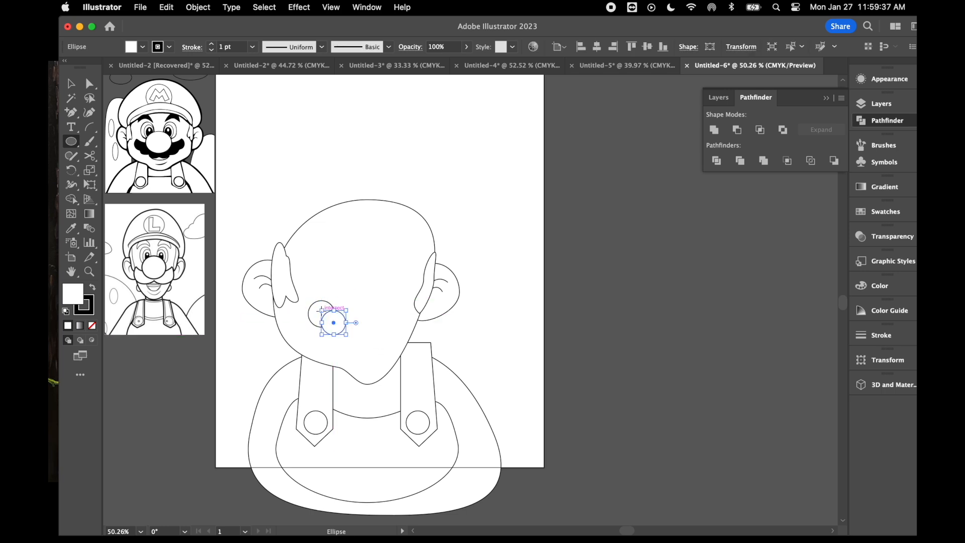
left_click_drag(356, 336, 363, 340)
left_click(71, 82)
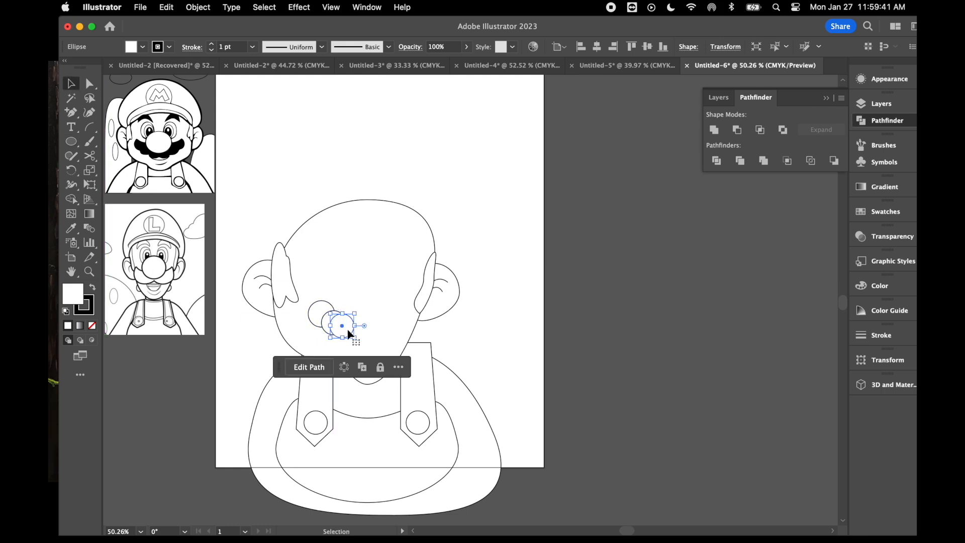
left_click_drag(350, 332, 357, 339)
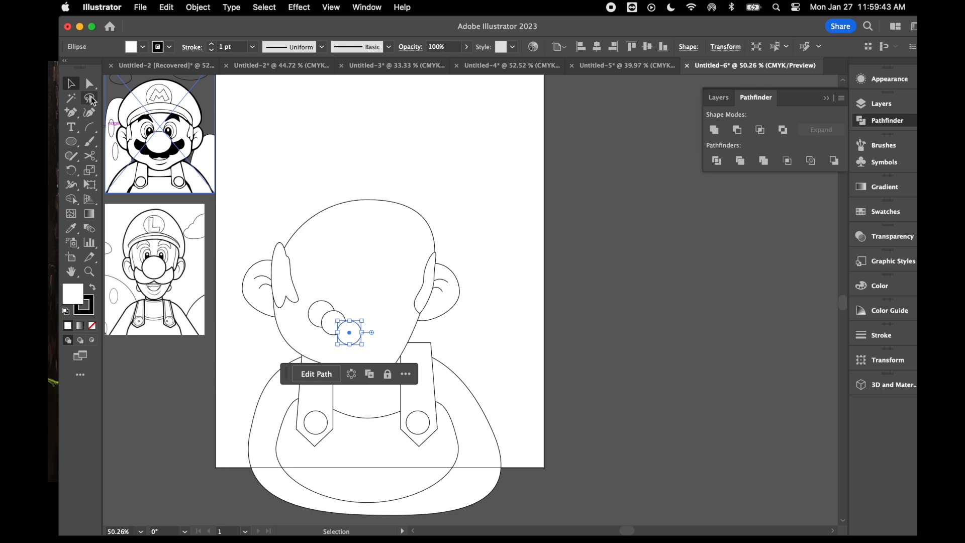
- Convert the first circle's left anchor to a corner and pull it out into a pointed moustache tip
left_click(90, 85)
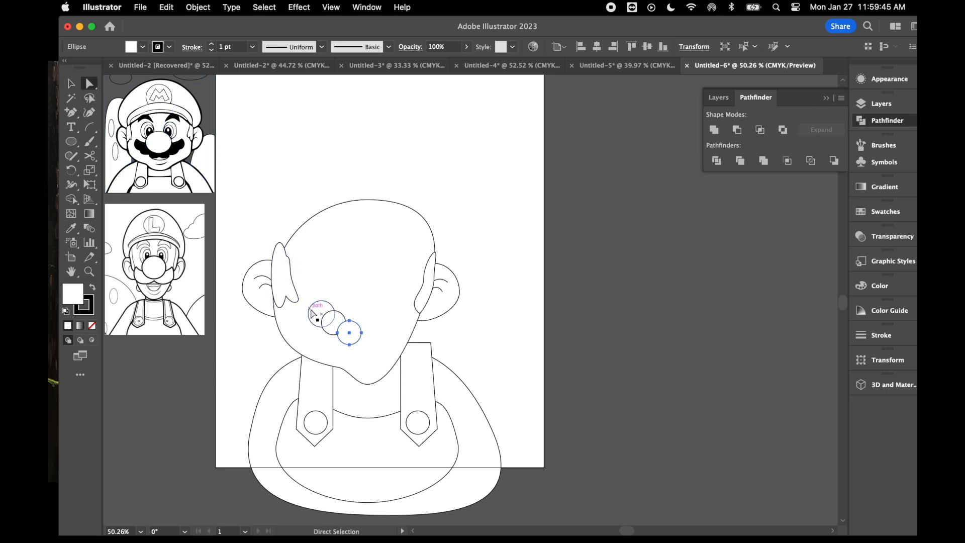
left_click(309, 314)
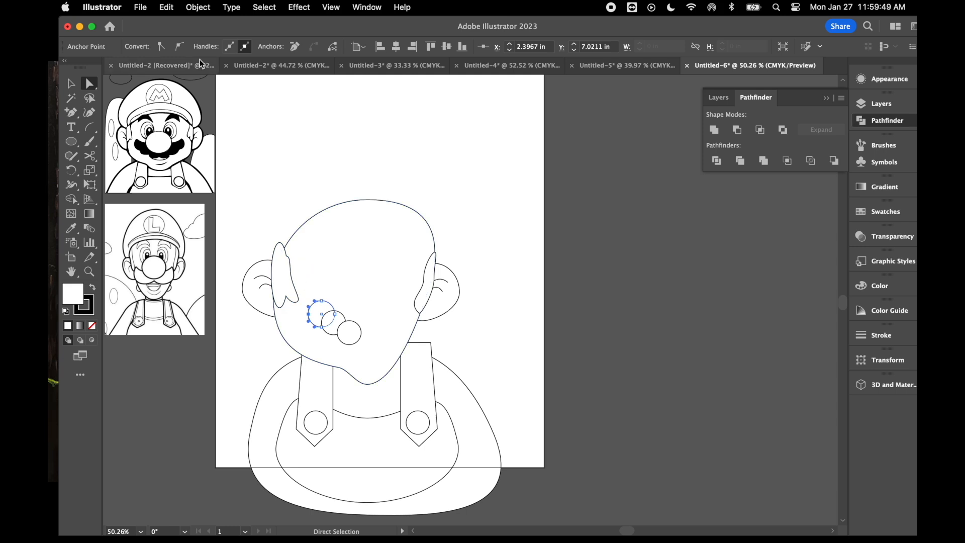
left_click(161, 46)
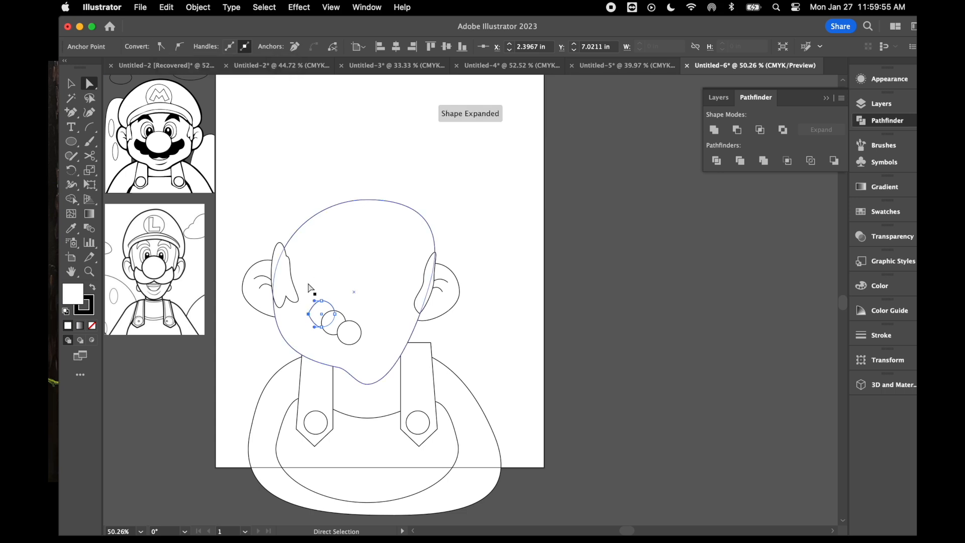
mouse_move(308, 314)
left_mouse_down()
mouse_move(304, 295)
mouse_move(312, 327)
mouse_move(304, 327)
left_mouse_up()
- Reposition the moustache's pointed shape and the two circles so they overlap in an even row
left_click(336, 327)
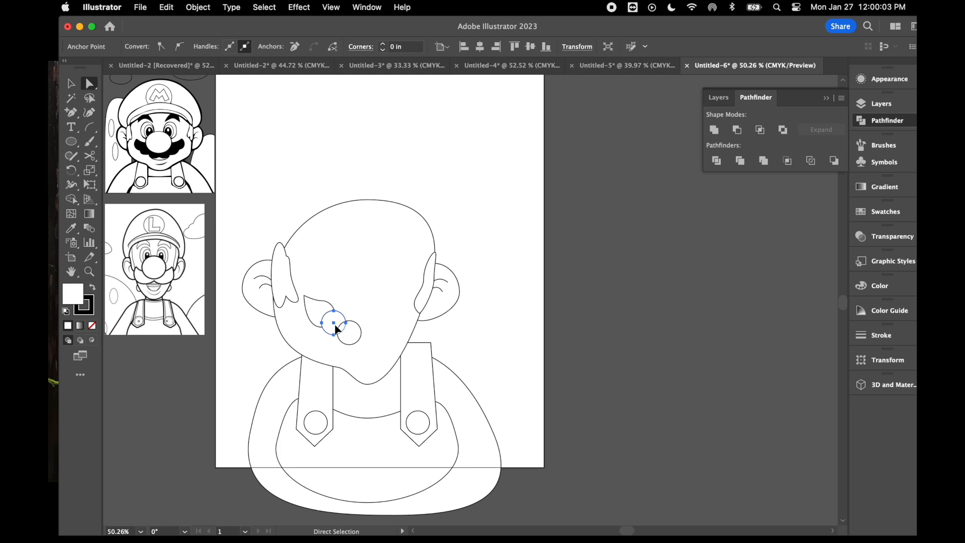
left_click_drag(317, 307, 341, 330)
key("v")
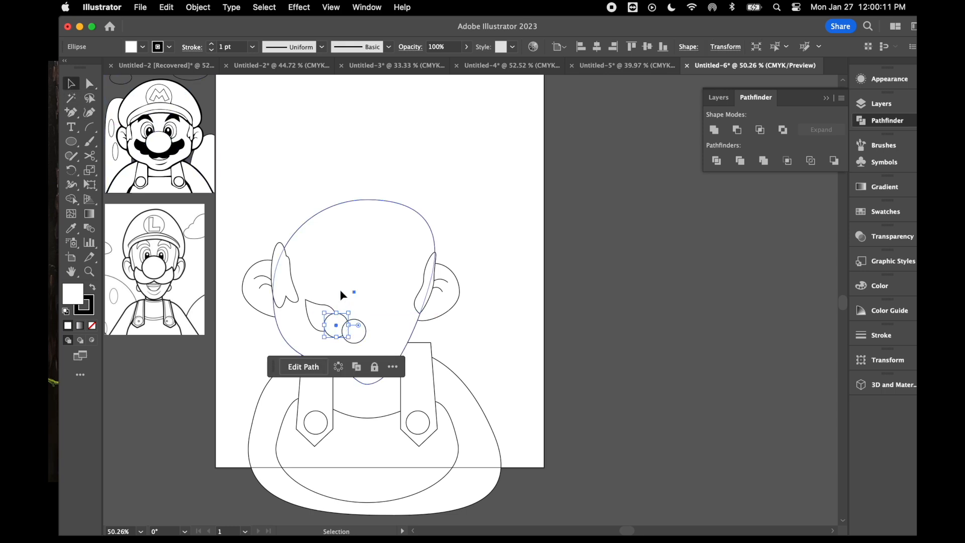
left_click(319, 289)
- Select the pointed shape and both circles and unite them into one scalloped moustache half
left_click(358, 337)
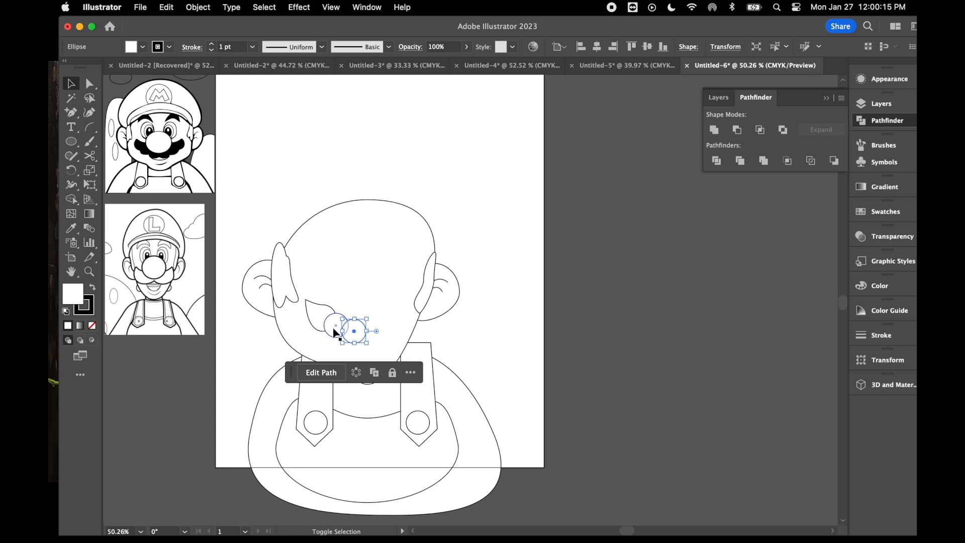
left_click(334, 333, "shift")
left_click(315, 320, "shift")
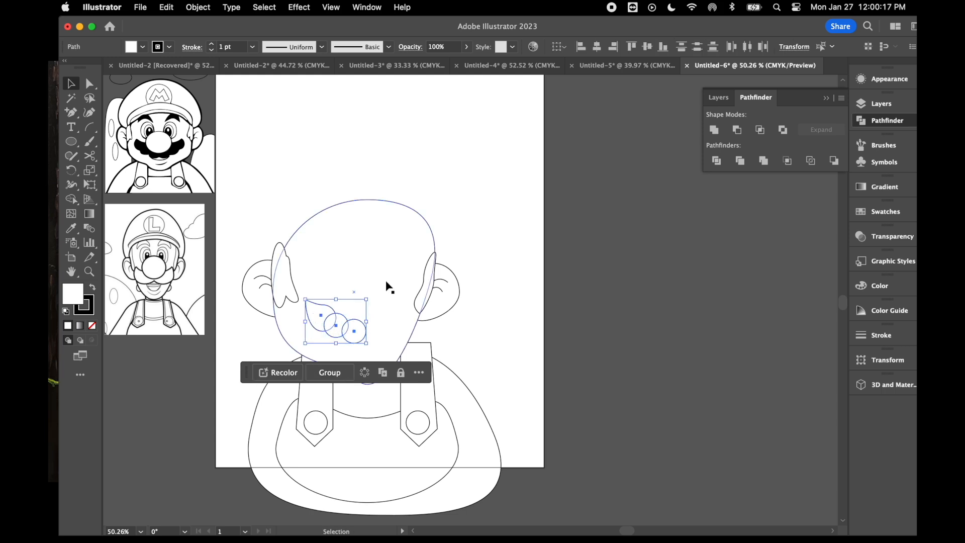
left_click(714, 130)
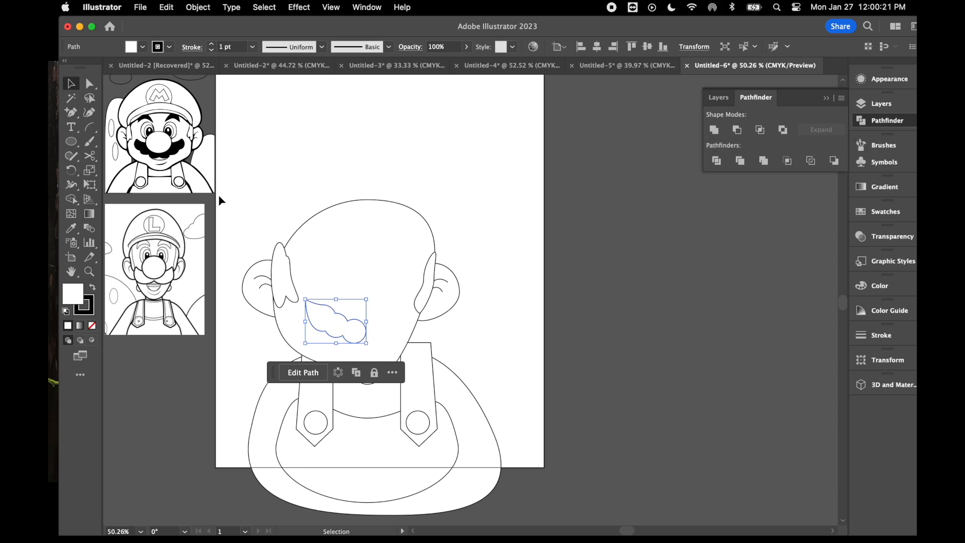
- Draw a wide horizontal ellipse to the right of the scalloped moustache half and convert its right anchor to a corner
left_click(72, 142)
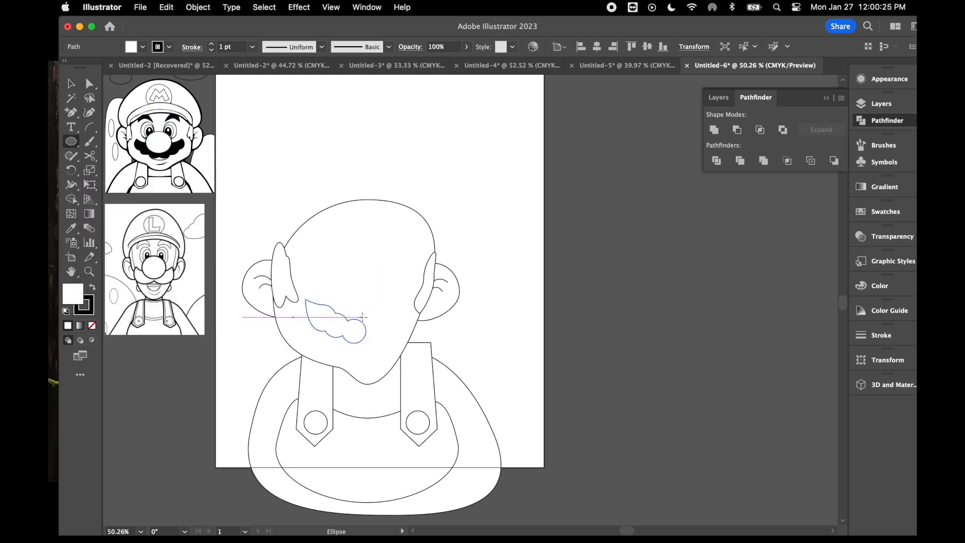
left_click_drag(357, 310, 414, 343)
left_click(90, 85)
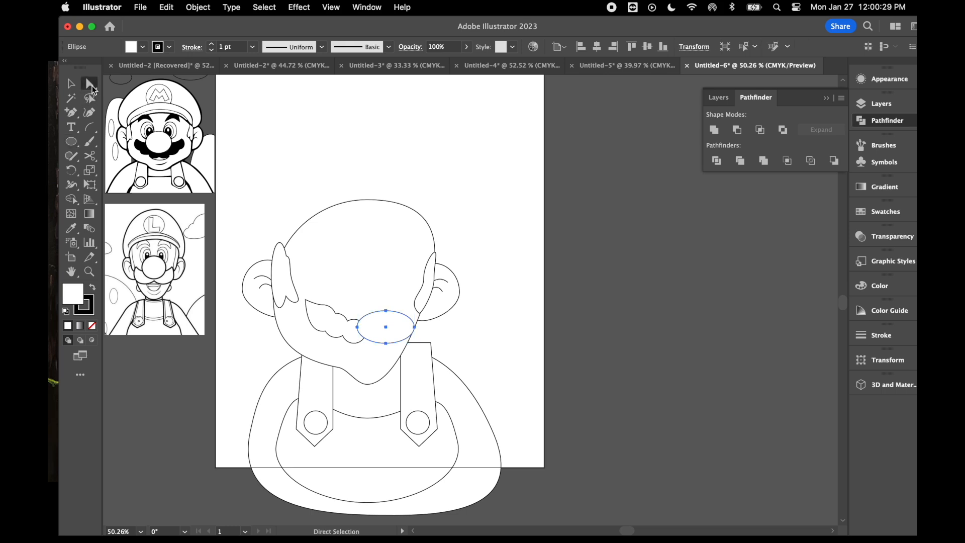
left_click(414, 326)
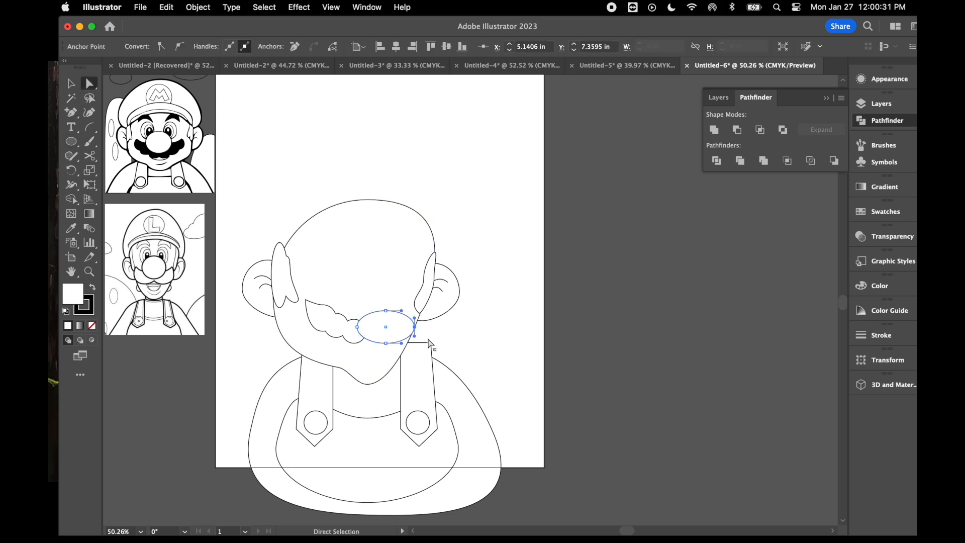
left_click(164, 47)
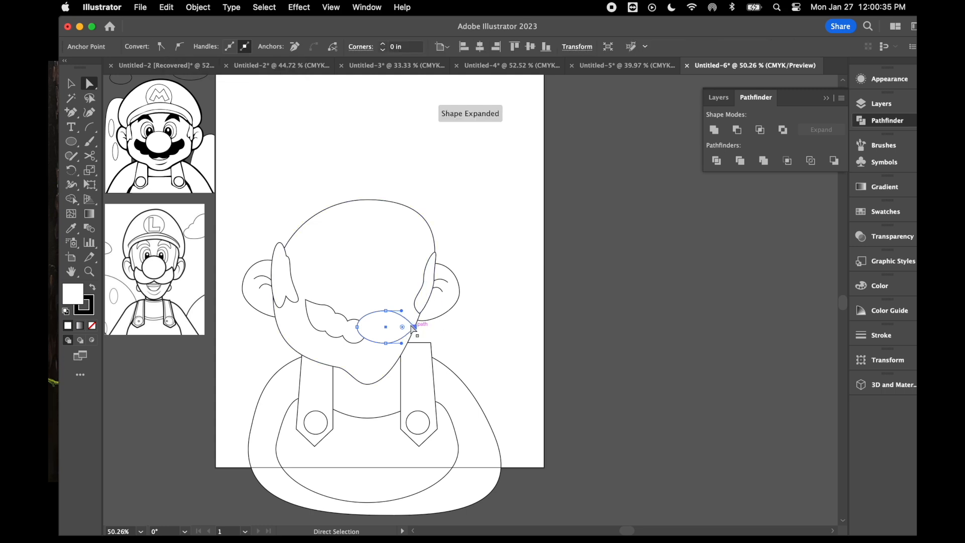
- Pull the ellipse's right corner up into a pointed moustache tip and extend the lower handle to round its underside
left_click_drag(414, 327, 412, 304)
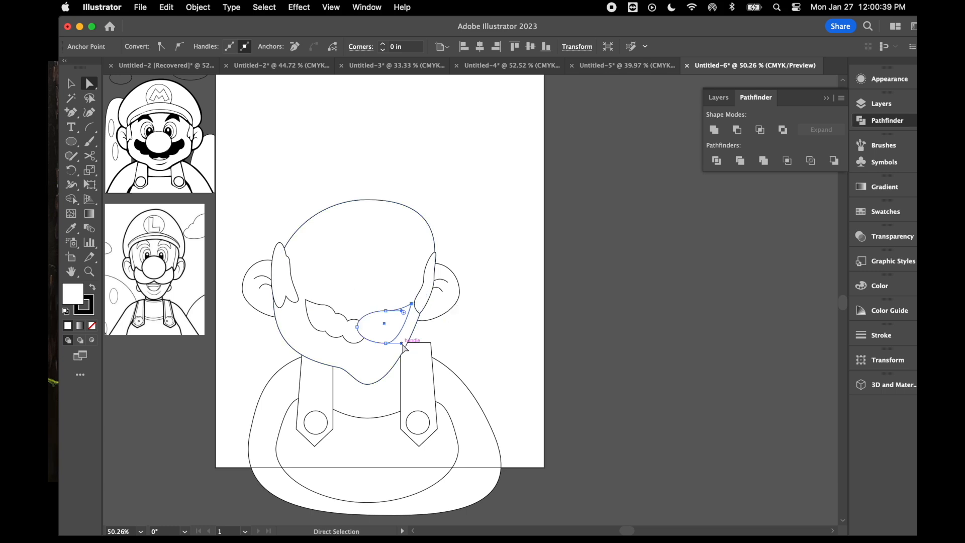
left_click_drag(402, 345, 425, 346)
mouse_move(360, 330)
left_mouse_down()
mouse_move(371, 332)
mouse_move(360, 330)
left_mouse_up()
left_click(354, 343)
left_click(366, 332)
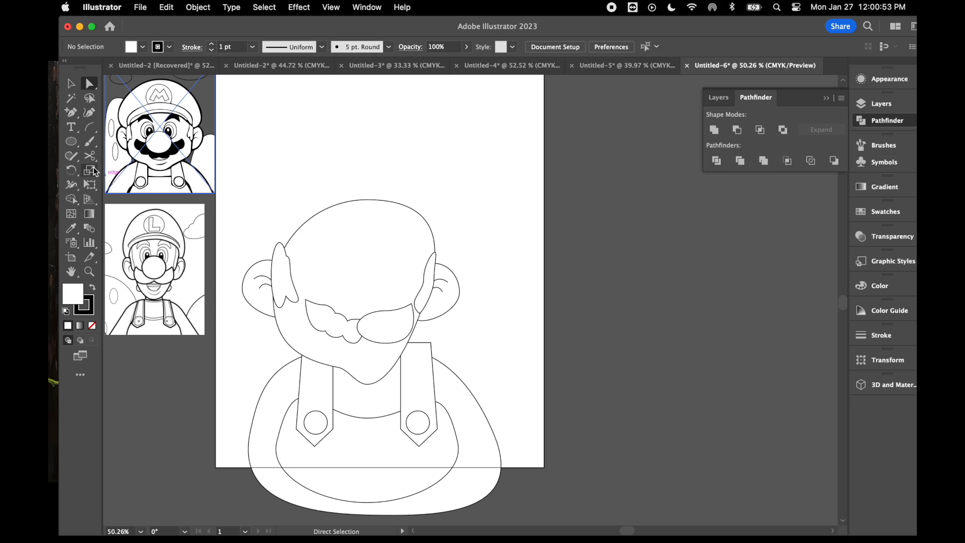
- Draw an upright oval for the left eye above the scalloped moustache half
left_click(71, 141)
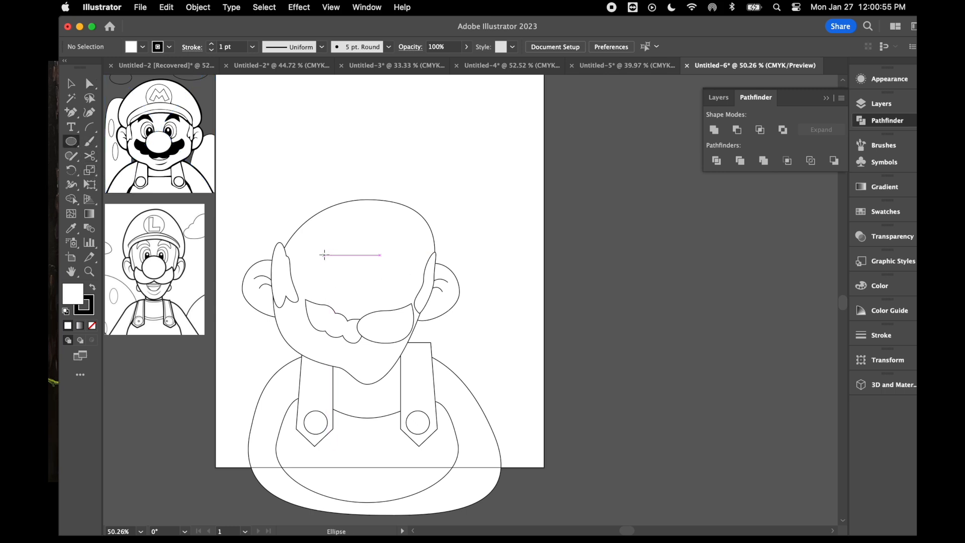
left_click_drag(320, 252, 355, 295)
key("super+1")
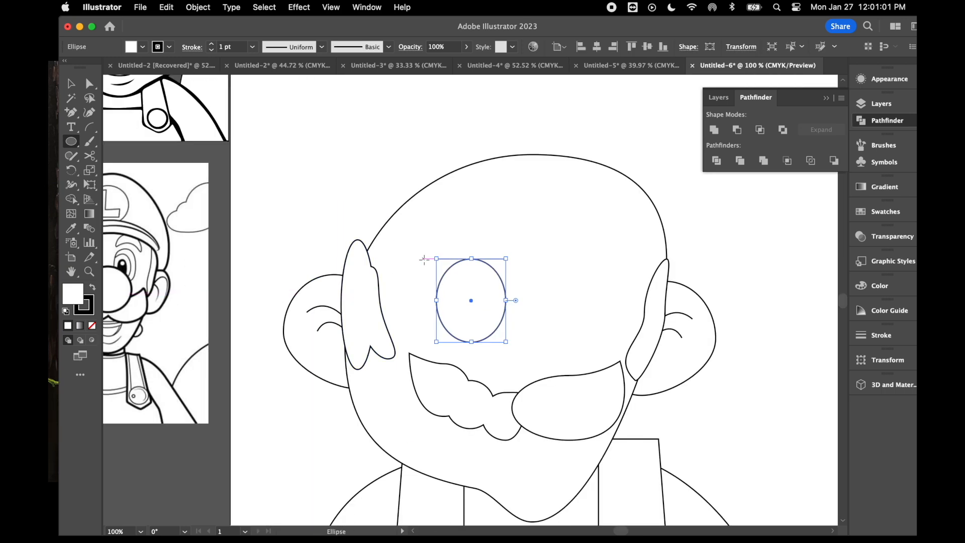
- Draw three nested ovals inside the left eye for the iris, the pupil and a small highlight, set toward its inner side
left_click_drag(456, 274, 505, 336)
left_click_drag(471, 290, 505, 335)
left_click_drag(486, 303, 499, 314)
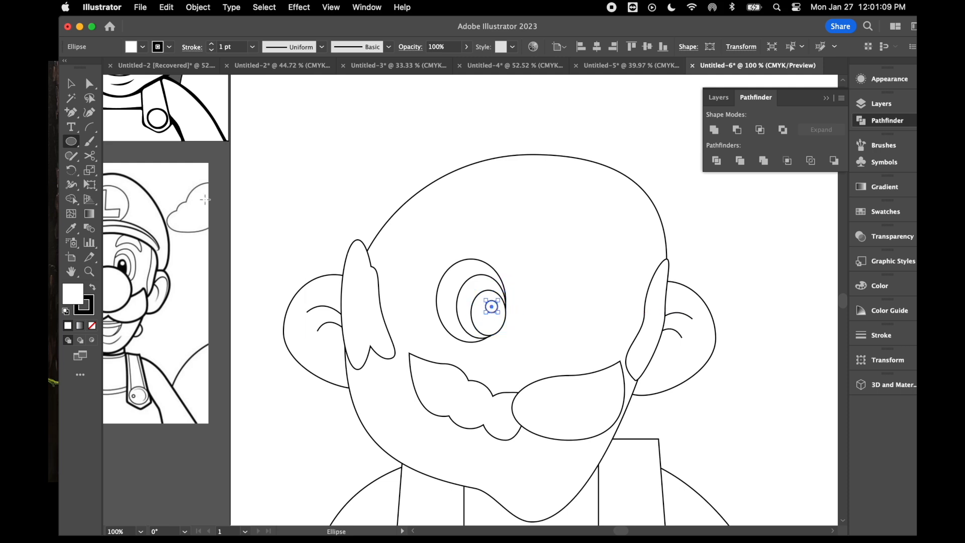
- Fill the left eye's pupil with black and its iris with light blue
left_click(70, 84)
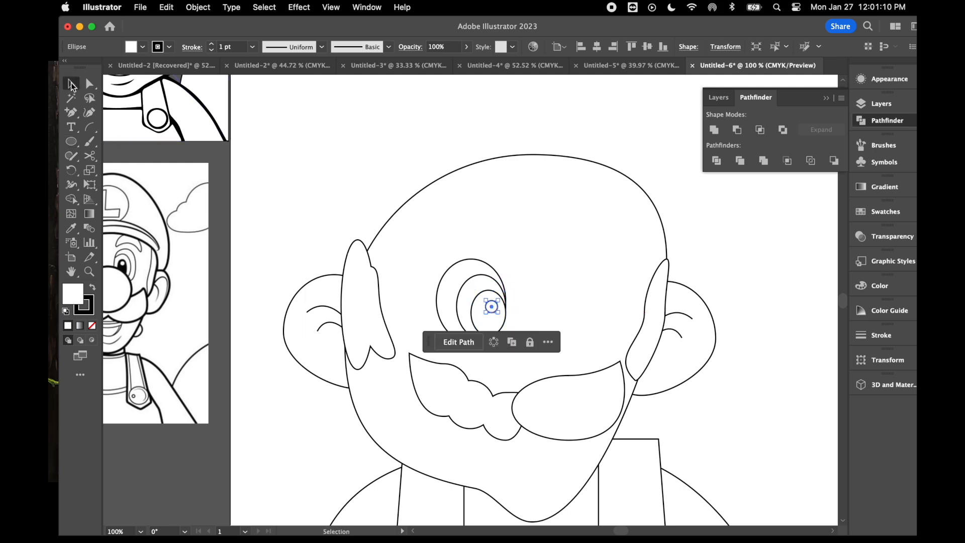
left_click(471, 313)
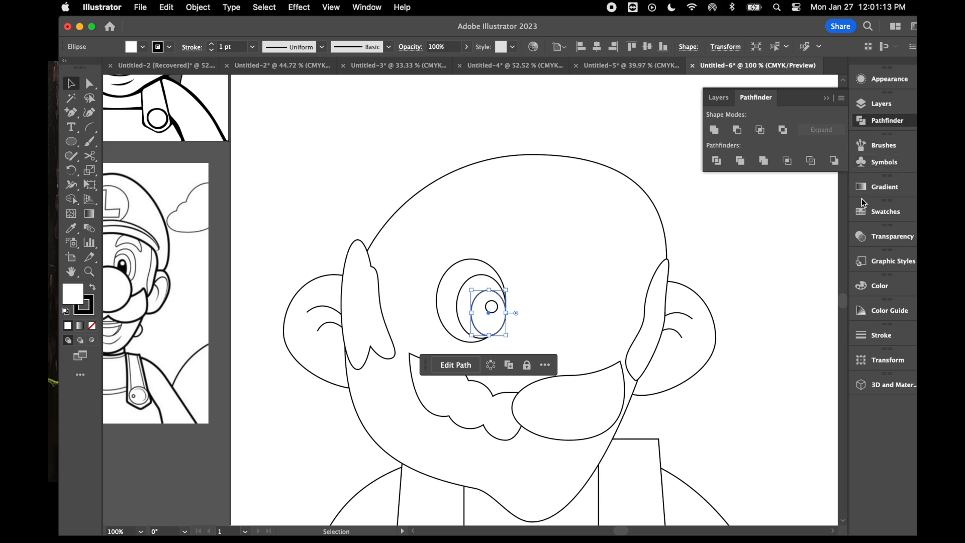
left_click(879, 213)
left_click(735, 245)
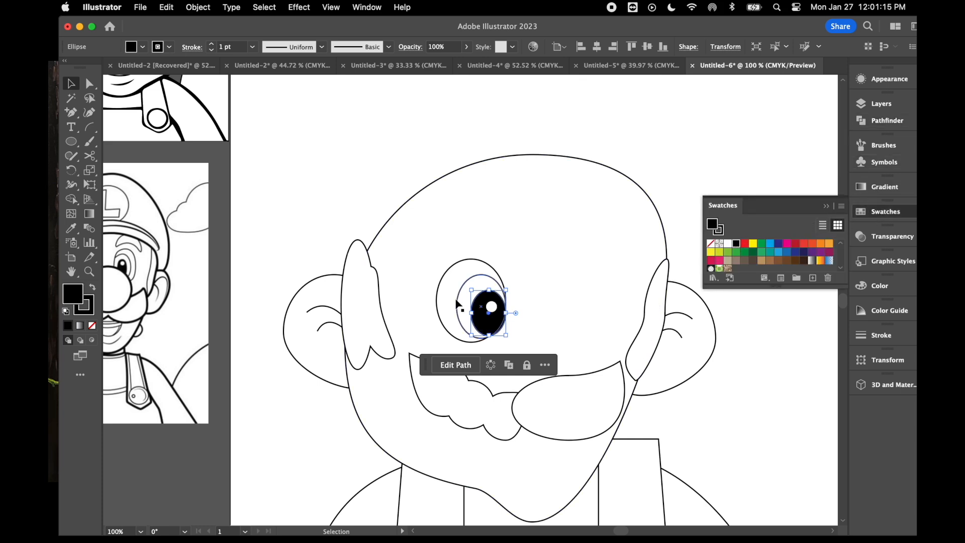
left_click(460, 303)
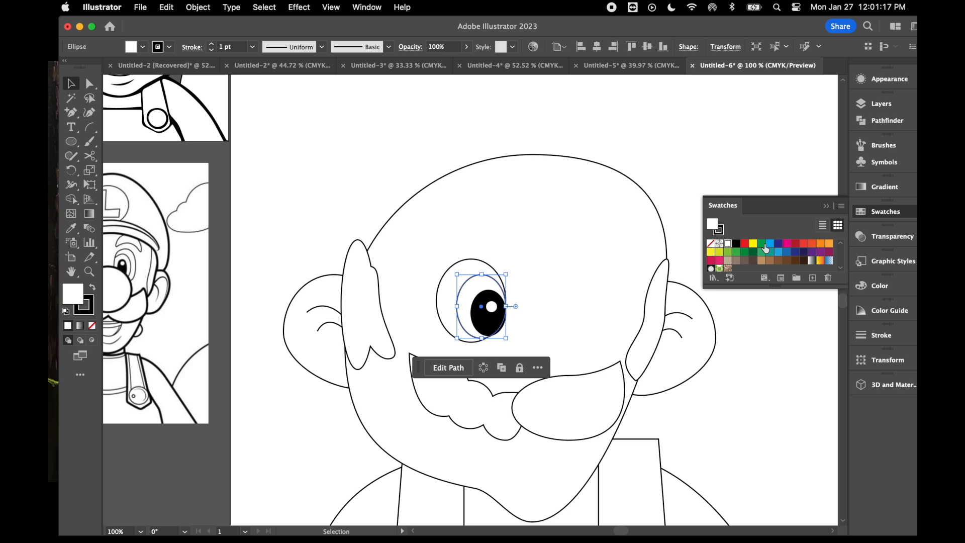
left_click(769, 244)
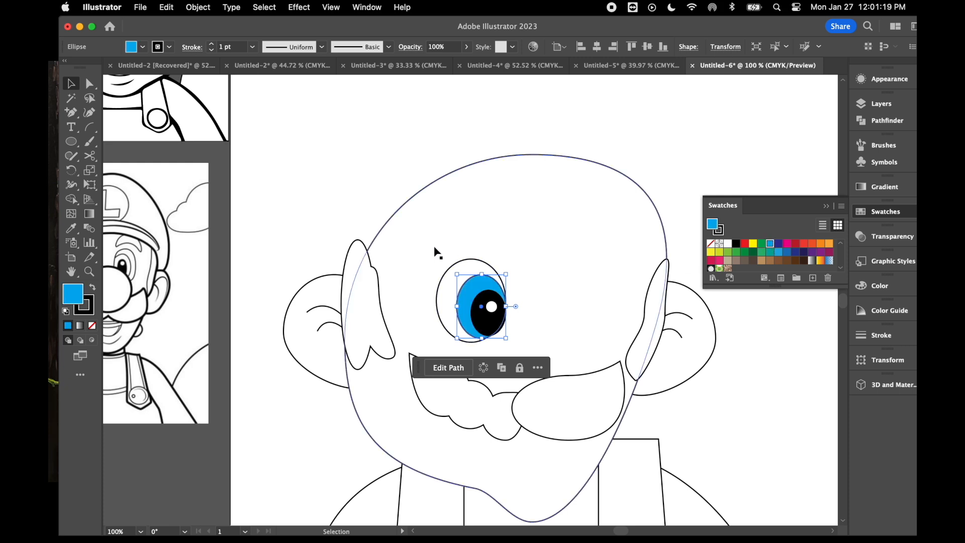
- Select all the ovals of the left eye and make them slightly narrower together
left_click(435, 252)
left_click(495, 307)
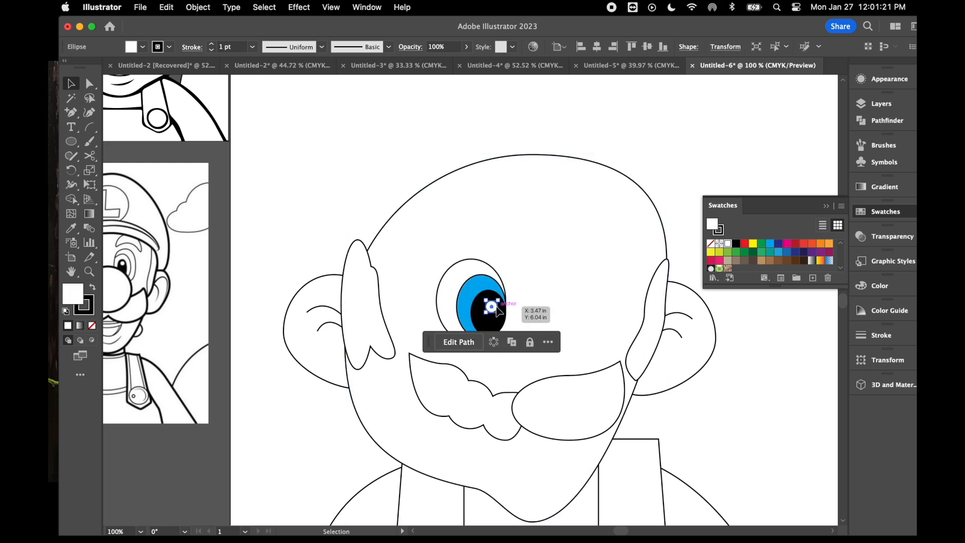
left_click(482, 321, "shift")
left_click(468, 311, "shift")
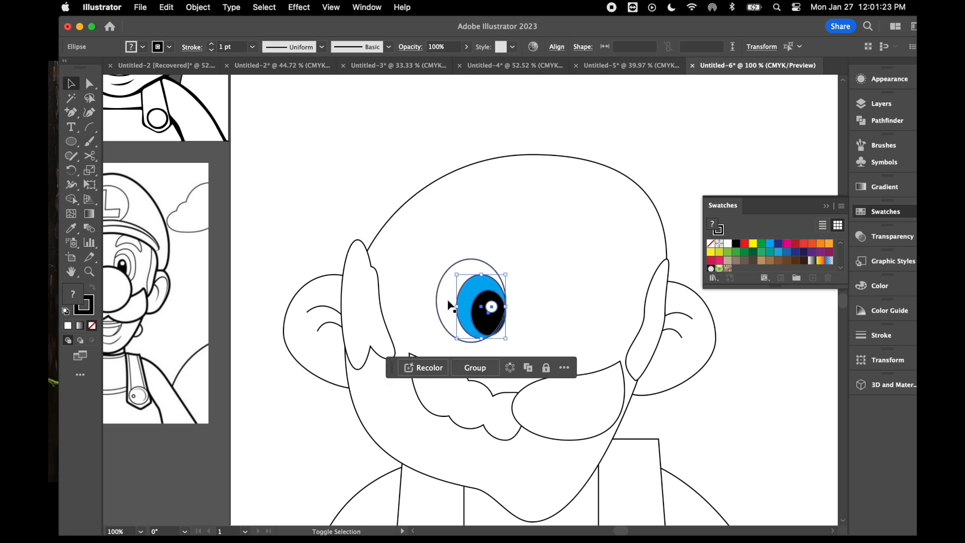
left_click(444, 300, "shift")
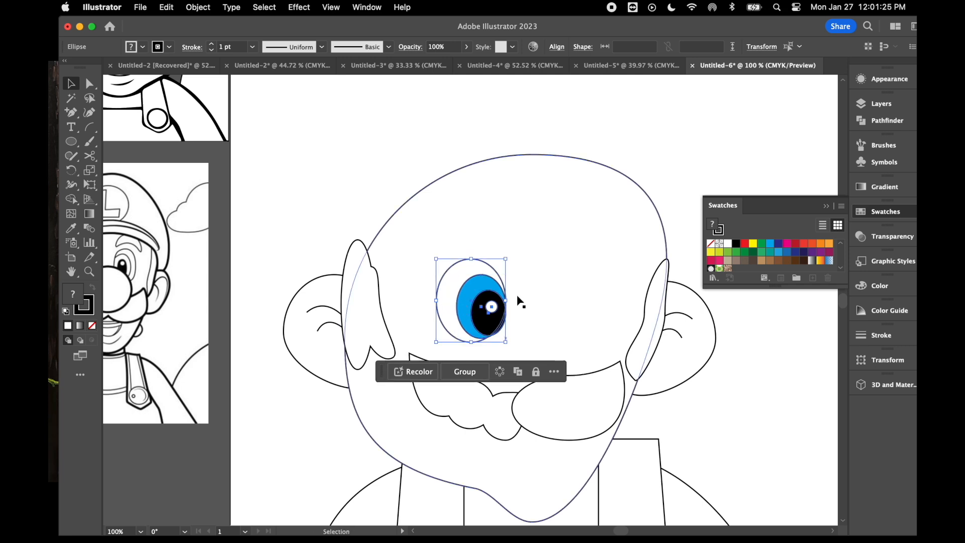
left_click_drag(505, 300, 498, 300)
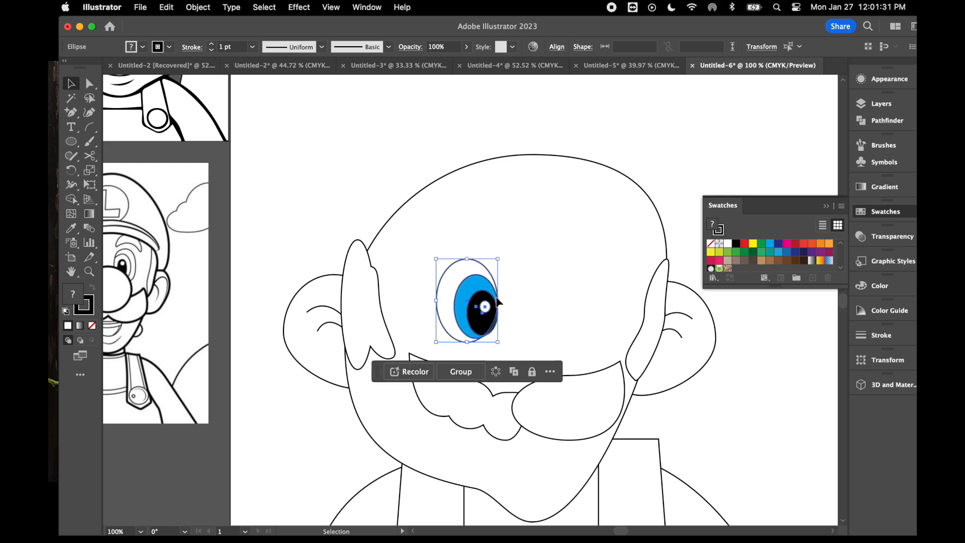
- Duplicate the left eye across the face and reflect the copy about the vertical axis to make the right eye
key("a")
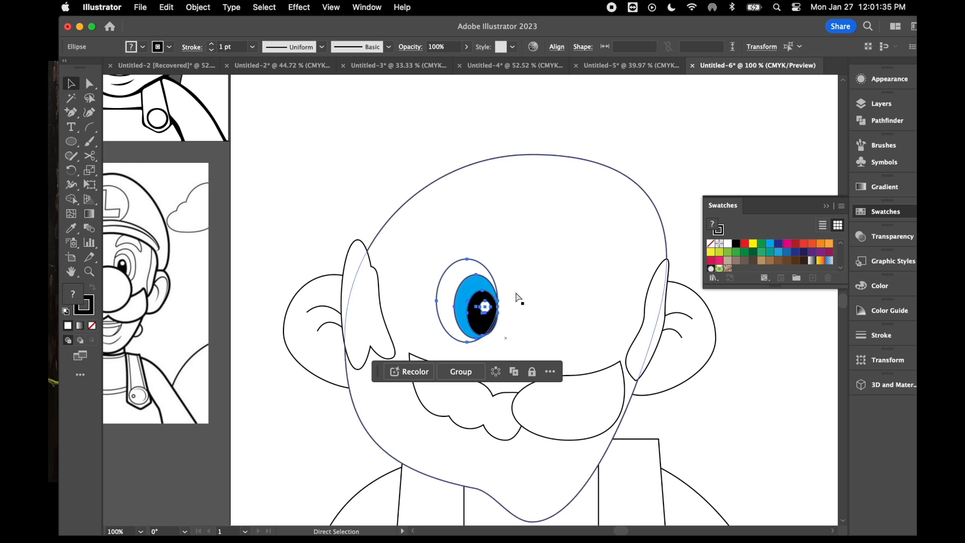
key("v")
left_click_drag(491, 308, 558, 305, "alt")
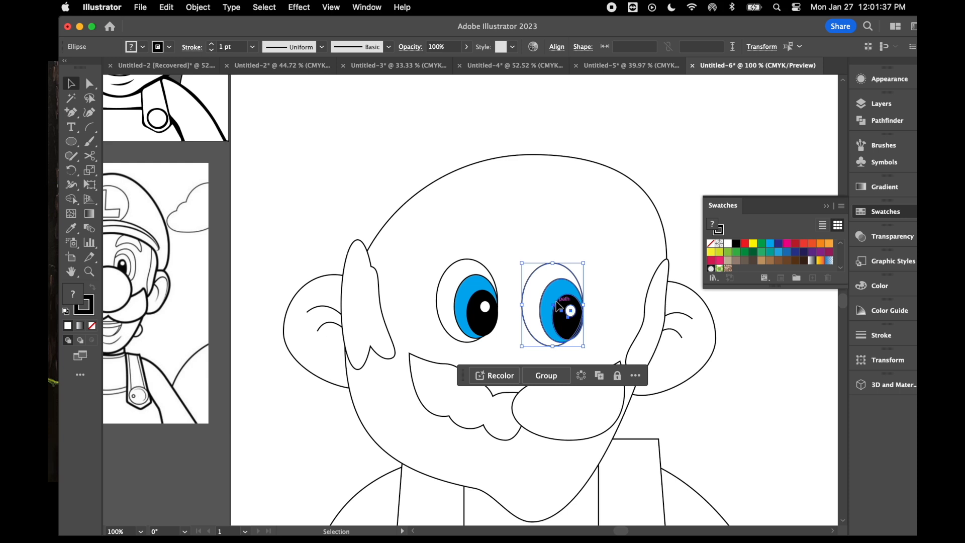
right_click(557, 305)
mouse_move(592, 461)
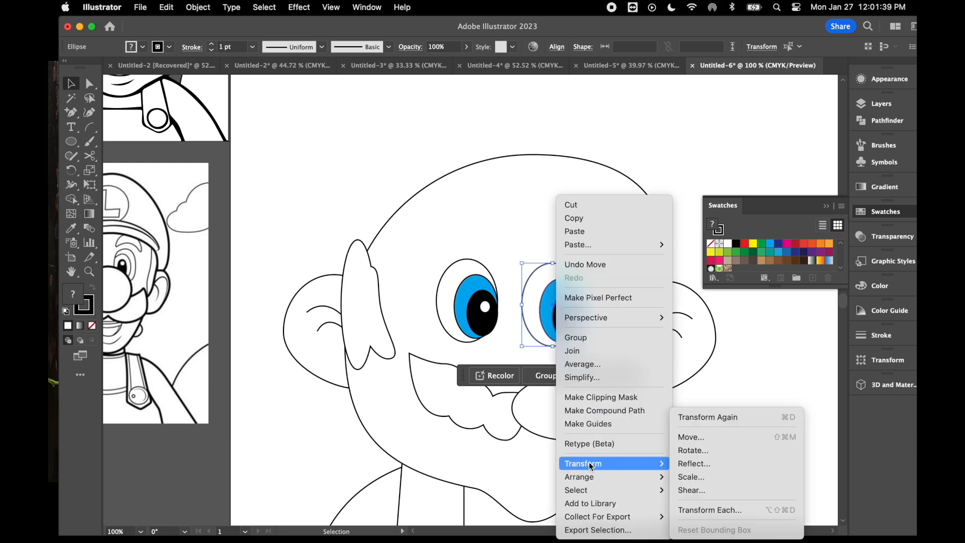
left_click(743, 459)
left_click(674, 410)
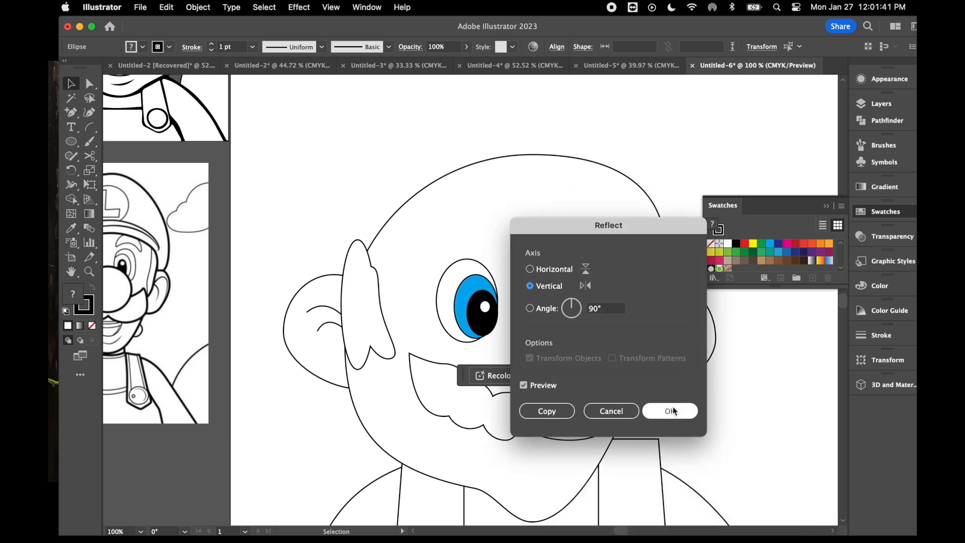
left_click(688, 413)
left_click_drag(553, 322, 561, 323)
- Fill the right eye's iris with green
left_click(739, 426)
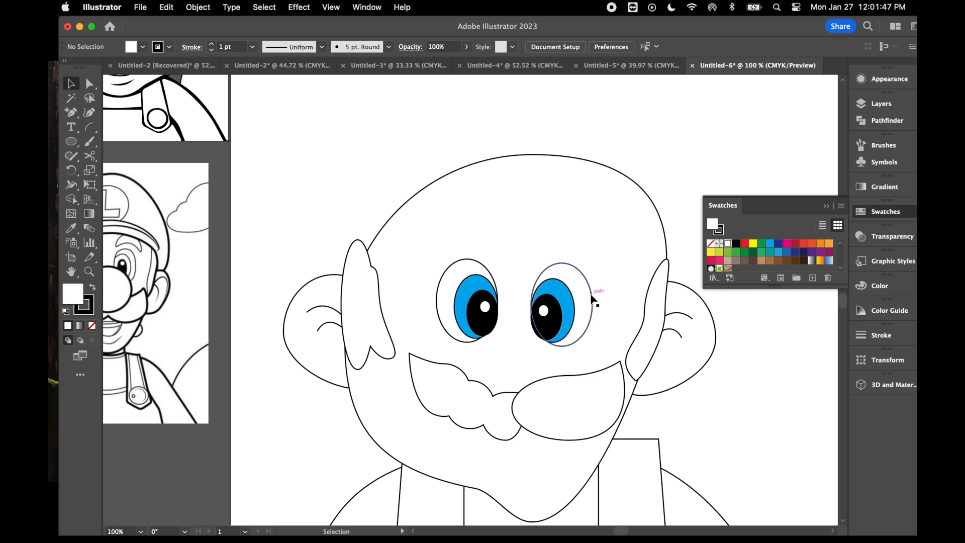
left_click(566, 301)
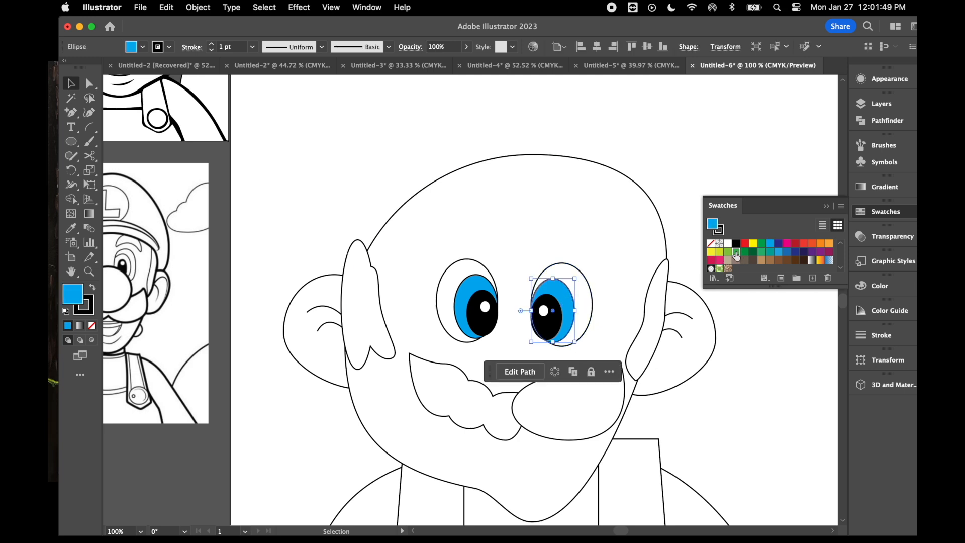
left_click(752, 390)
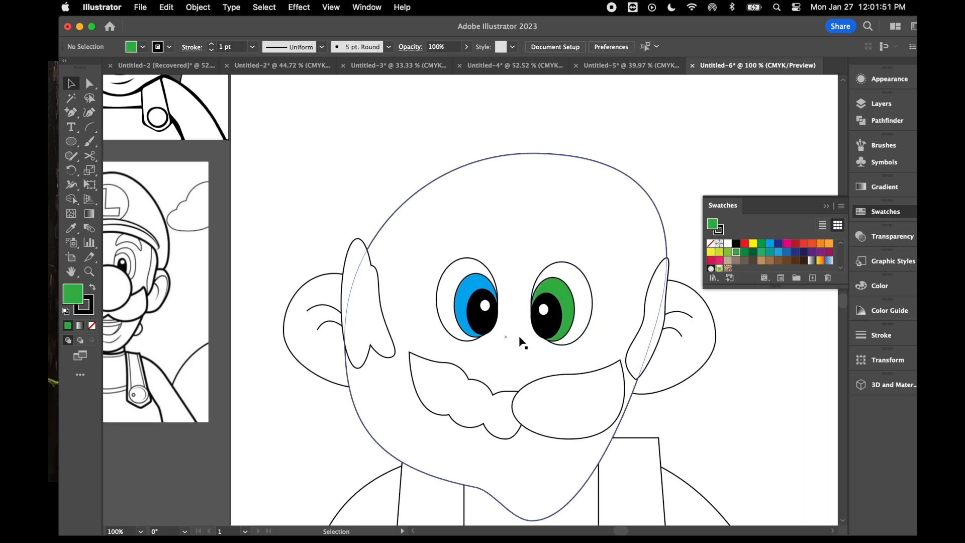
- Draw a large green circle for the nose over the middle of the moustache and reshape it into a wide oval
left_click(70, 144)
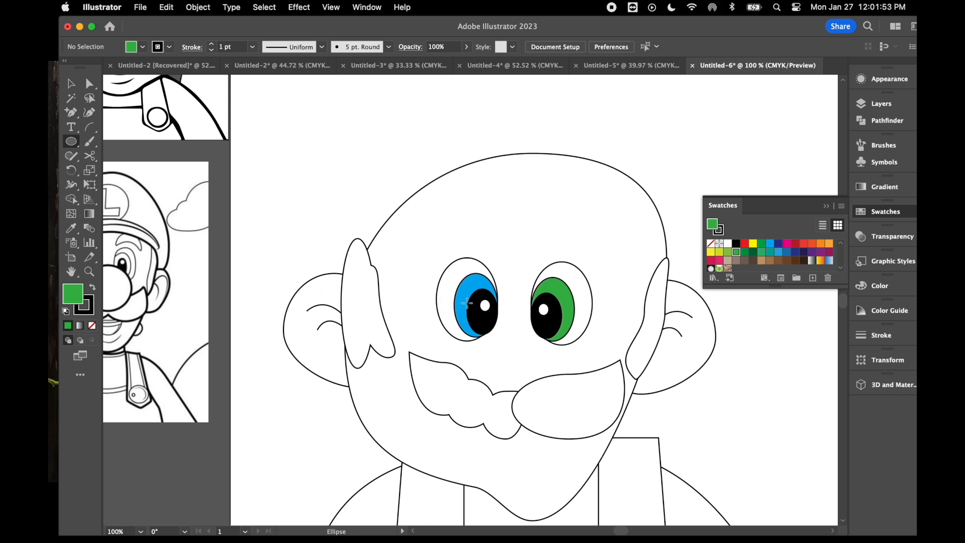
left_click_drag(467, 303, 583, 419)
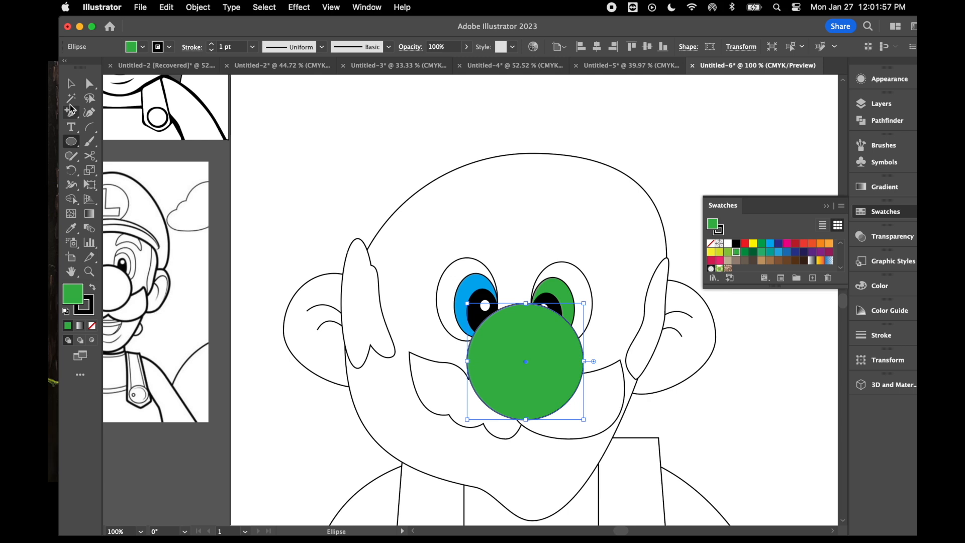
left_click(71, 83)
left_click_drag(528, 372, 521, 370)
left_click_drag(518, 302, 525, 330)
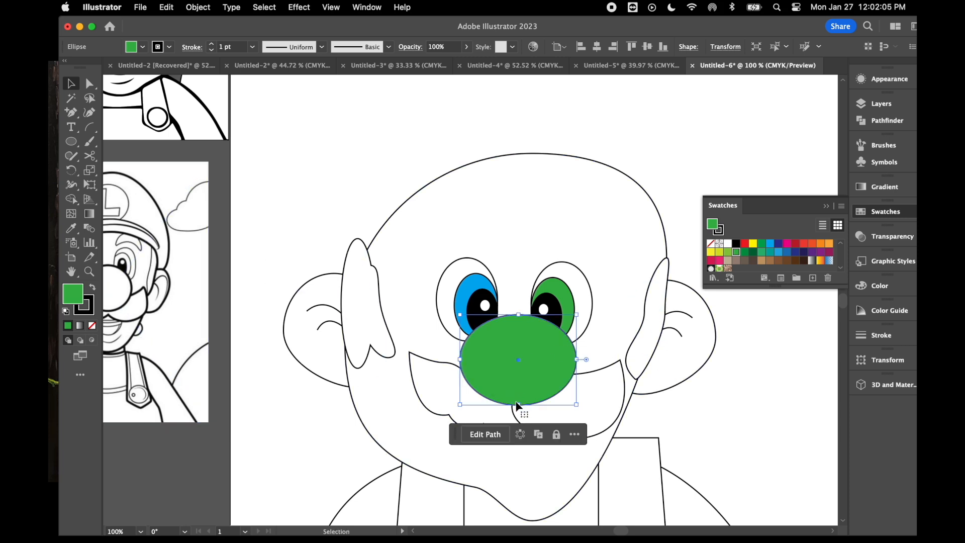
left_click_drag(520, 403, 517, 415)
- Draw a thin, white-filled horizontal ellipse above the left eye for the eyebrow
left_click(497, 217)
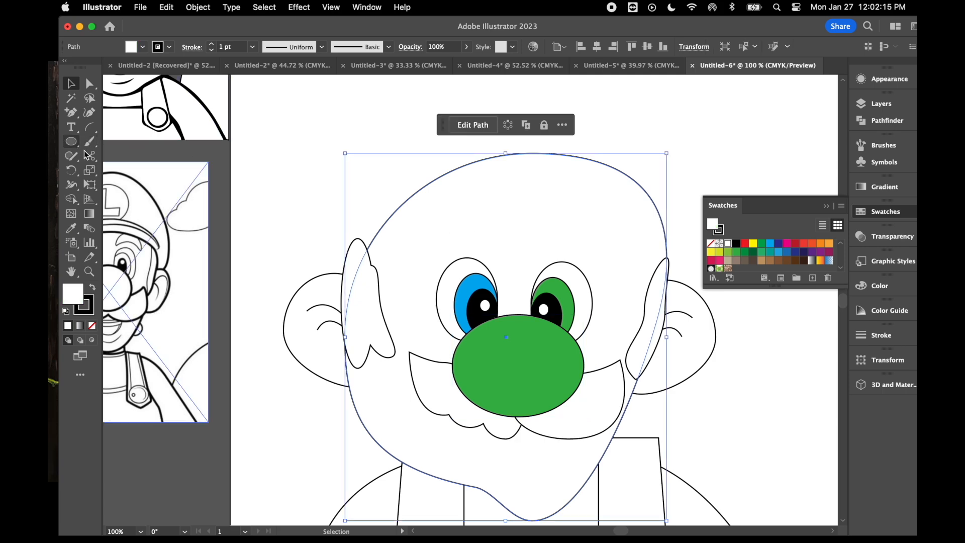
scroll(167, 225, "up", 5)
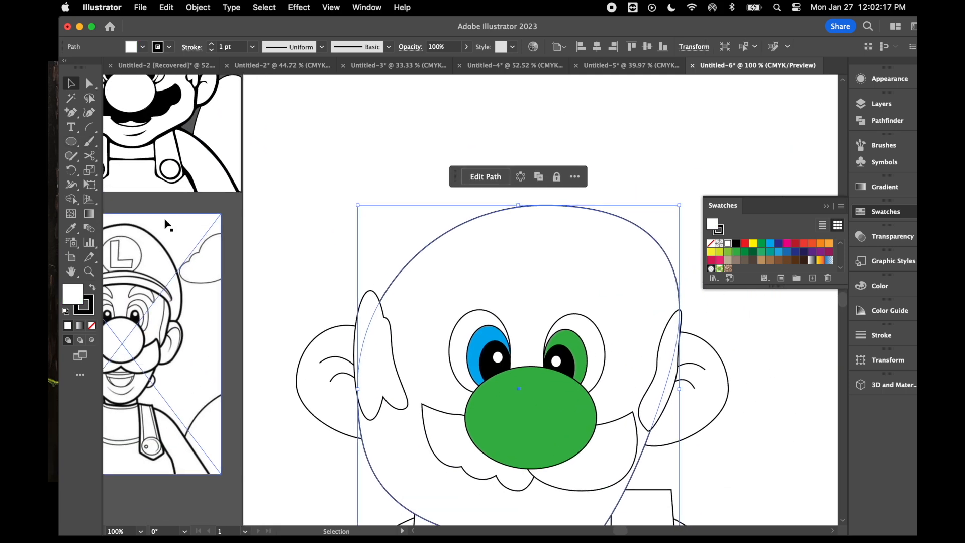
left_click(74, 141)
left_click_drag(440, 275, 510, 294)
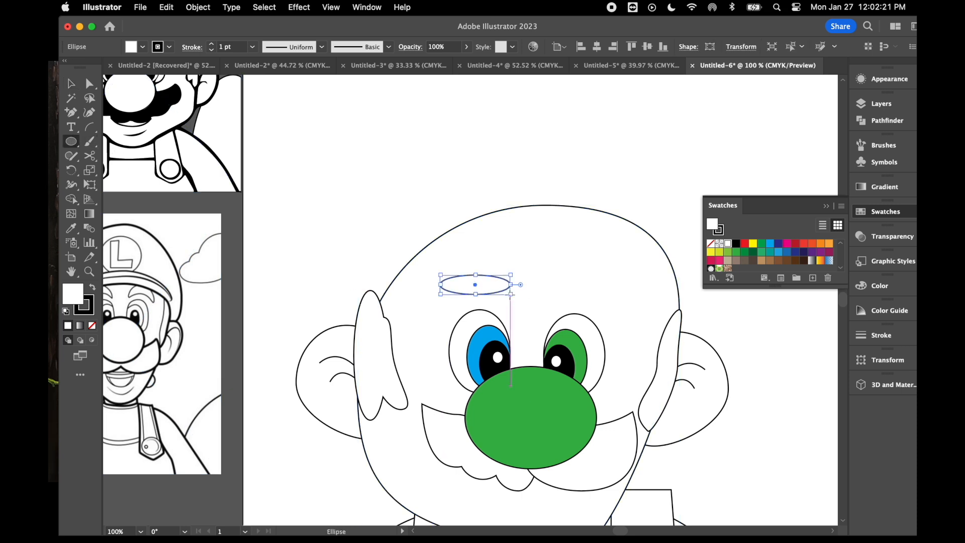
- Convert both end anchors of the eyebrow ellipse to corners and pull them down into a pointed arch
left_click(84, 85)
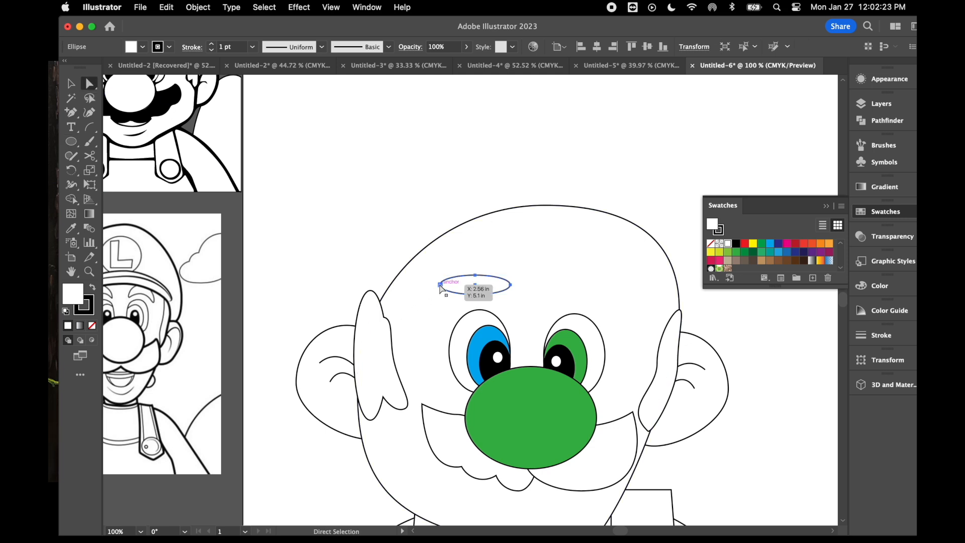
left_click(440, 284)
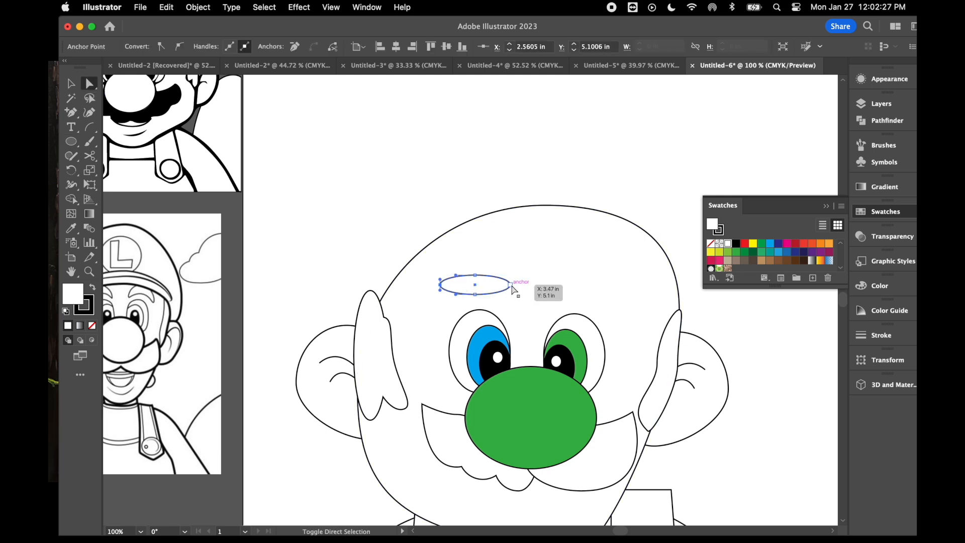
left_click(511, 285, "shift")
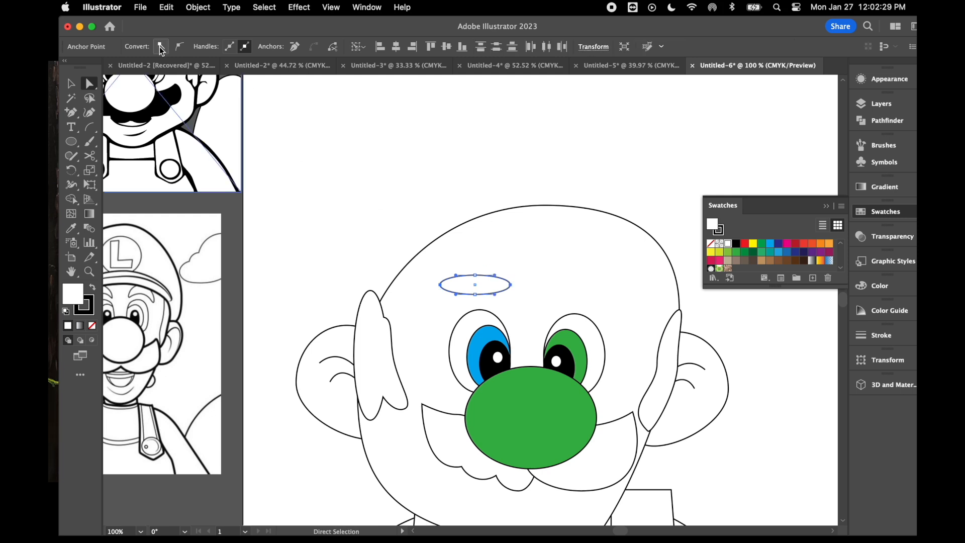
left_click(161, 46)
left_click_drag(439, 285, 443, 312)
left_click(70, 84)
left_click(475, 243)
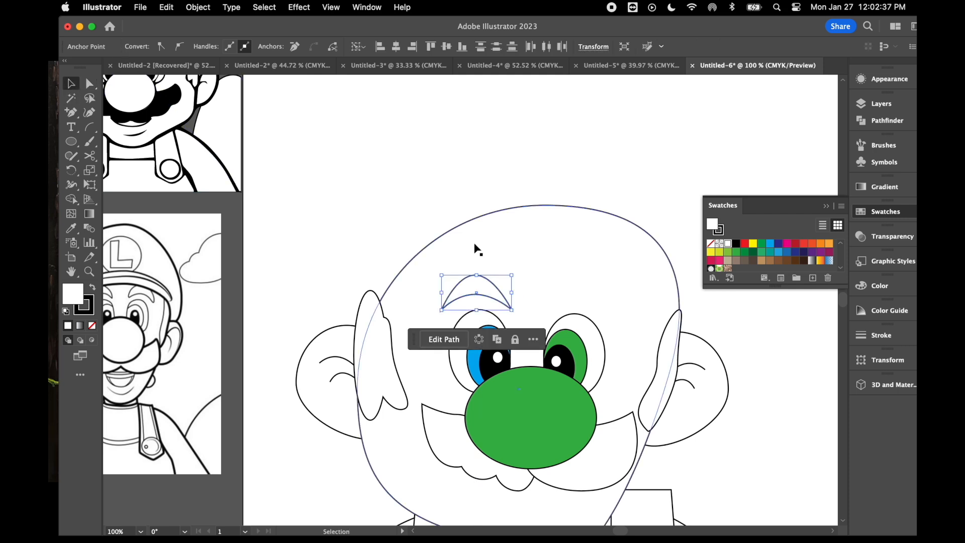
- Place a copy of the arched eyebrow above the right eye
left_click(481, 289)
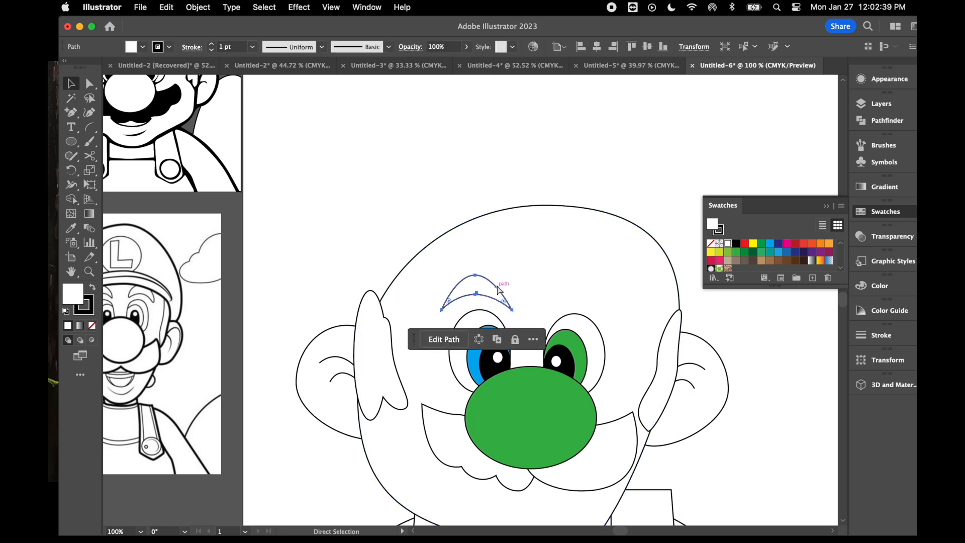
left_click_drag(482, 299, 581, 293)
left_click(475, 278)
- Draw a wide ellipse across the forehead and stretch it upward into a large oval for the cap
scroll(472, 285, "down", 2)
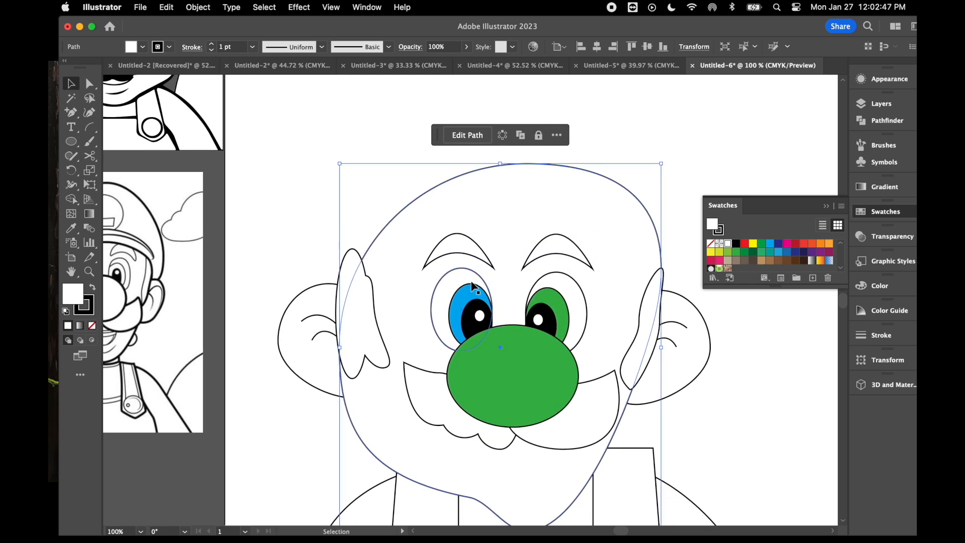
scroll(472, 286, "down", 4)
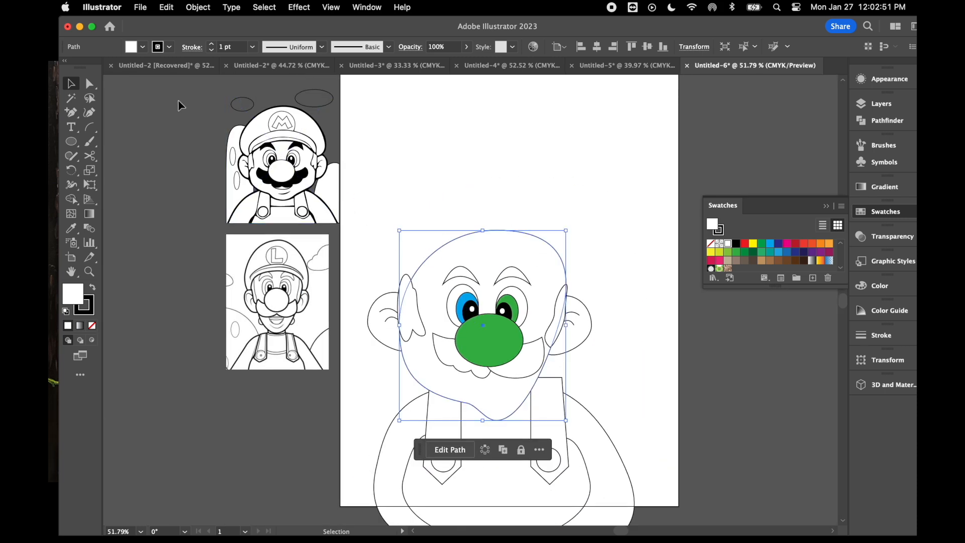
left_click(72, 144)
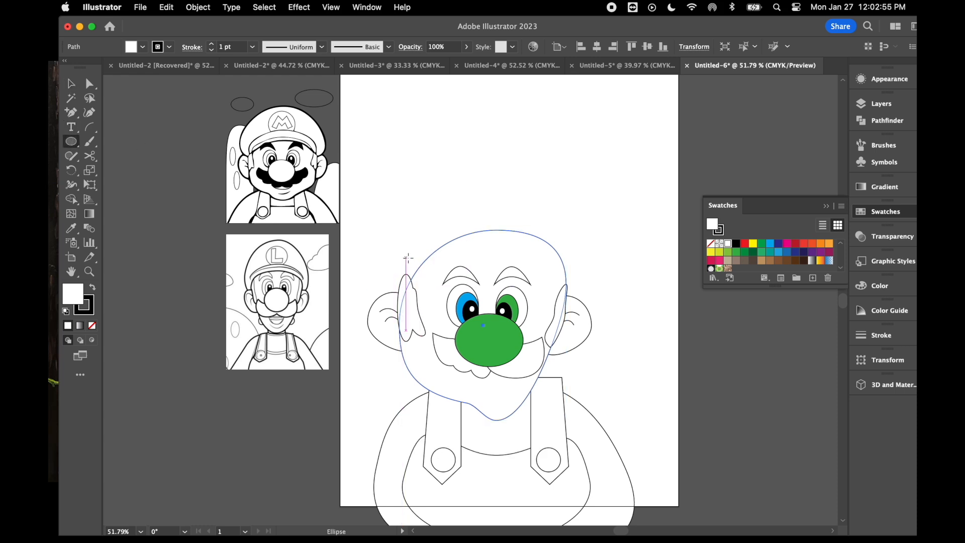
mouse_move(404, 256)
left_mouse_down()
mouse_move(562, 272)
mouse_move(579, 257)
mouse_move(570, 276)
left_mouse_up()
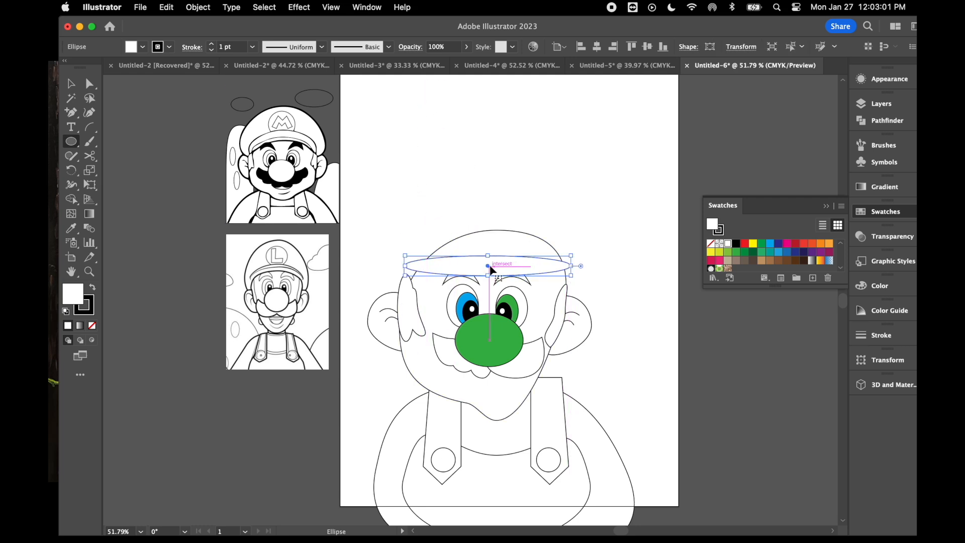
left_click_drag(488, 255, 492, 151)
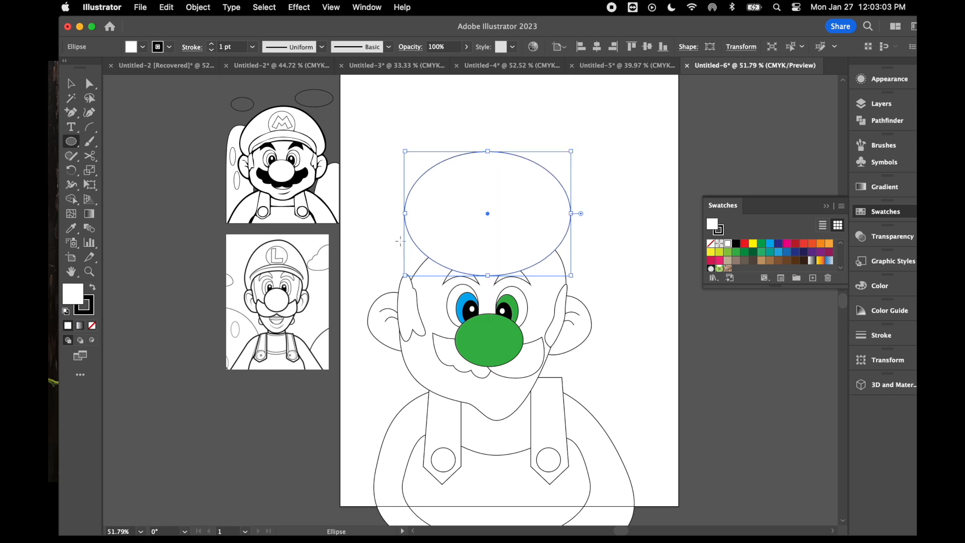
- Pull the cap oval's two side anchors down toward the ears so its lower edge arches over the forehead
left_click(90, 84)
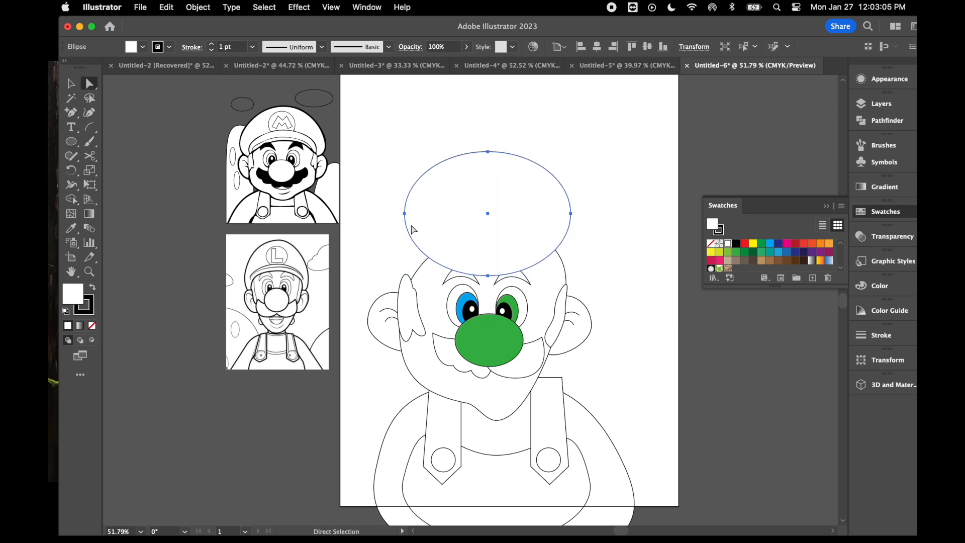
left_click_drag(405, 214, 384, 280)
left_click_drag(571, 214, 574, 274)
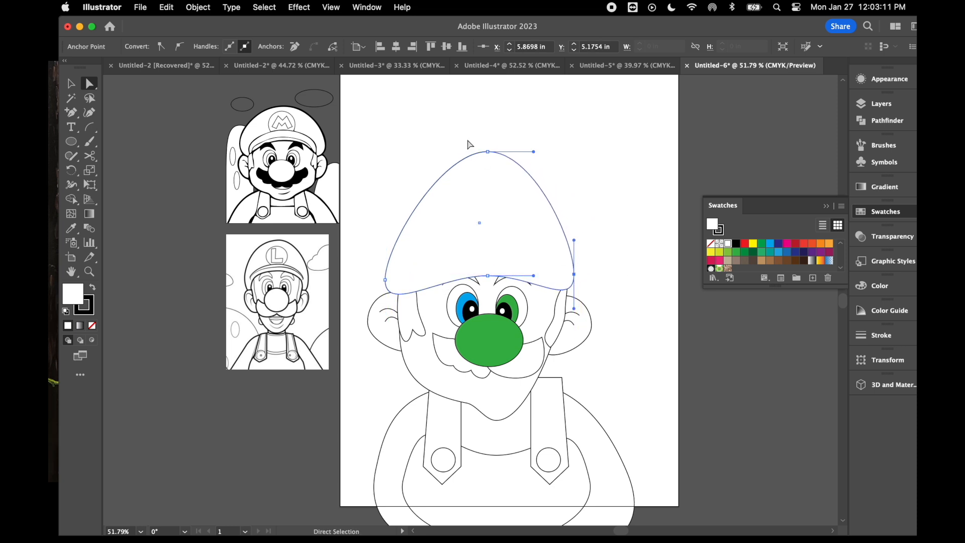
- Lower the cap's peak to flatten its crown and raise the middle of its lower edge to uncover the eyebrows
left_click_drag(487, 152, 485, 191)
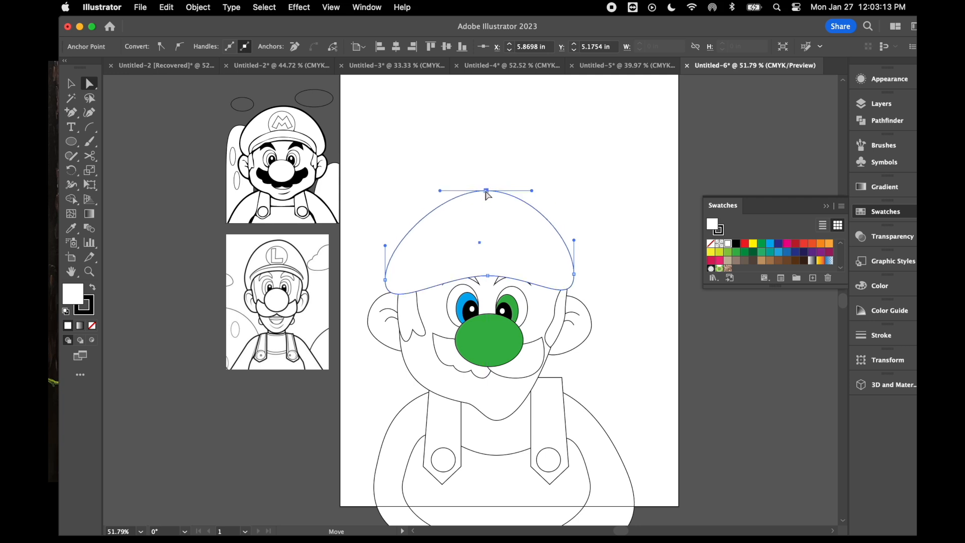
left_click_drag(490, 275, 490, 259)
left_click_drag(485, 191, 486, 180)
key("v")
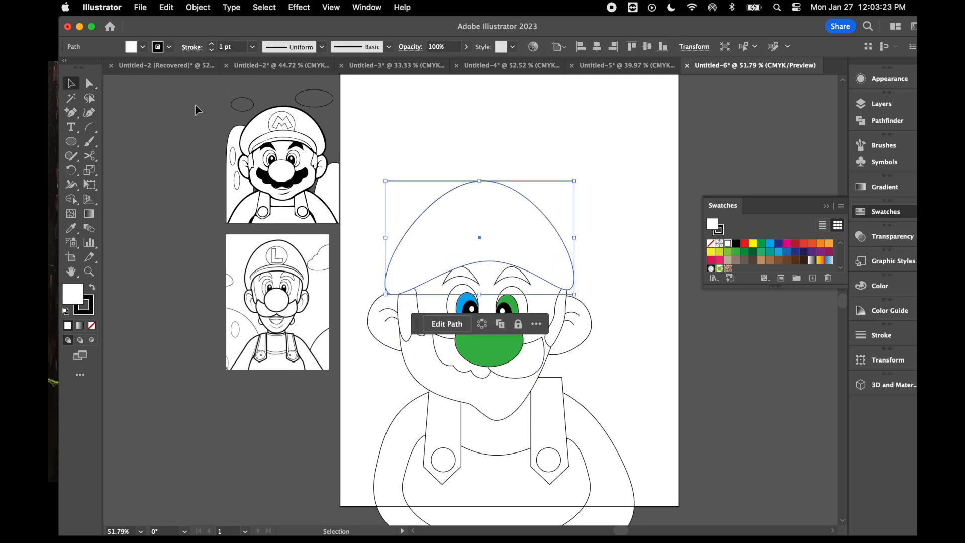
- Round out the cap's left side by lengthening the crown's left handle and reshaping the left end lower over the ear
left_click(95, 83)
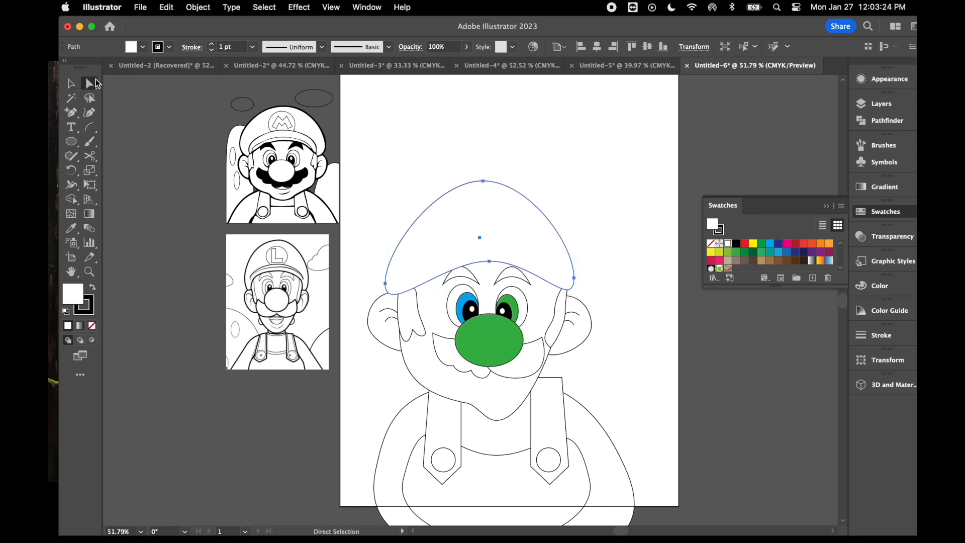
left_click(483, 181)
left_click_drag(437, 181, 396, 187)
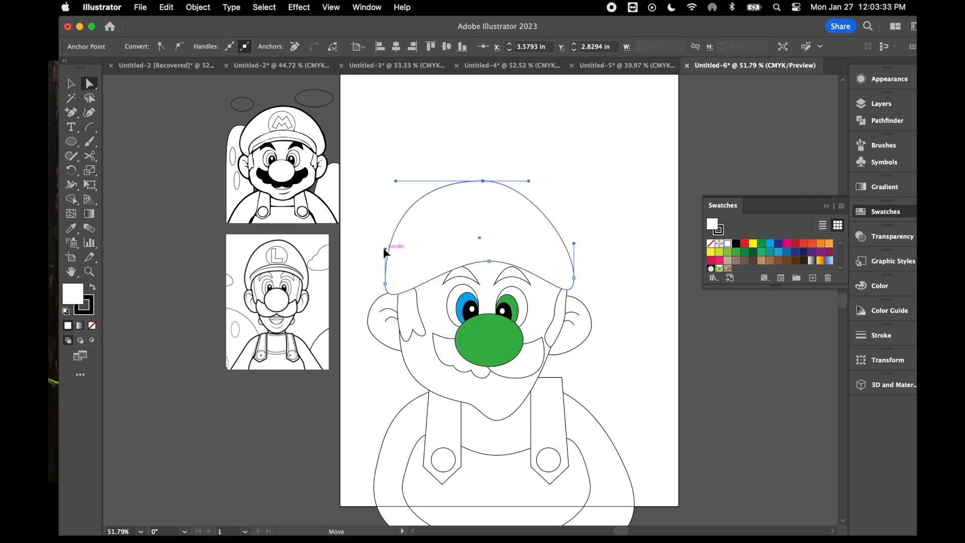
left_click_drag(384, 249, 387, 294)
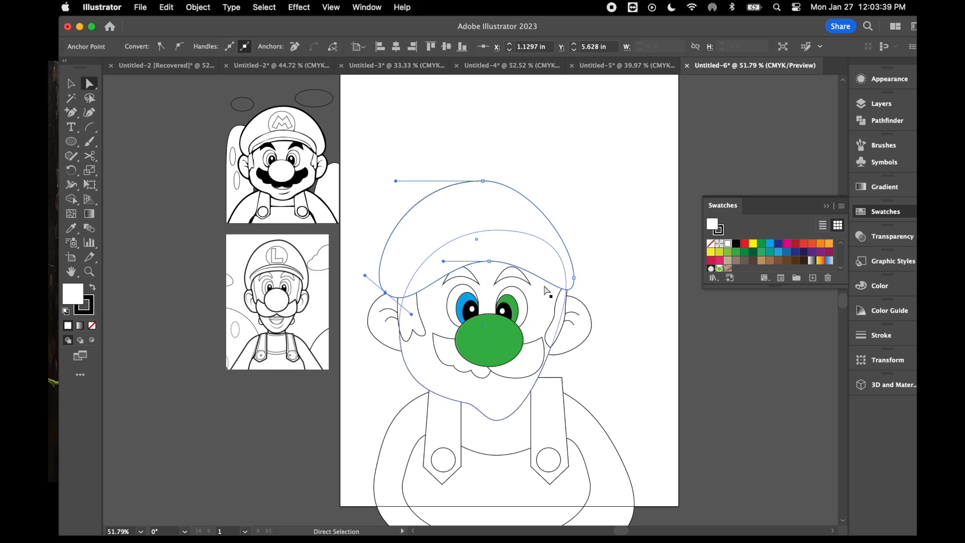
- Lengthen the curve handles at the cap's right end and lower middle to smooth the arch over the forehead
left_click(576, 282)
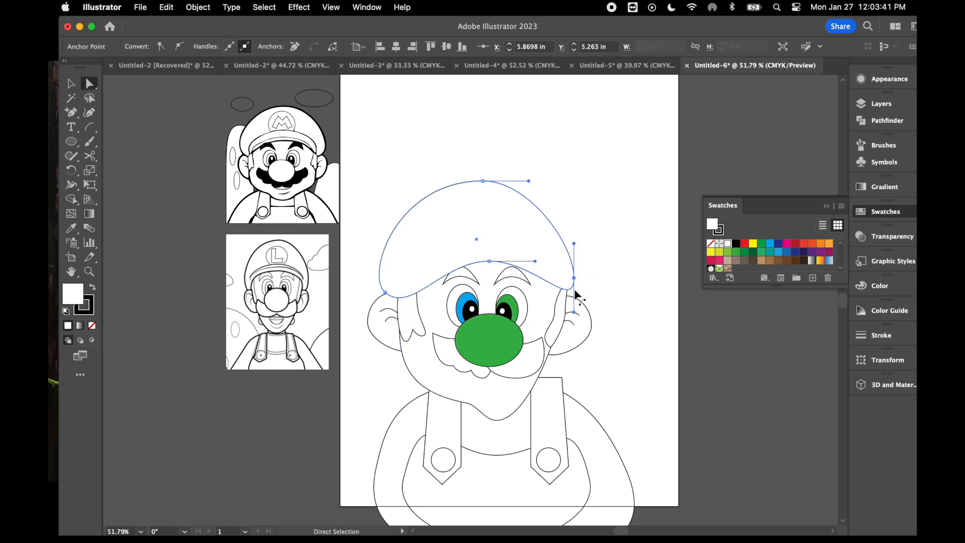
left_click_drag(575, 313, 576, 327)
left_click(487, 263)
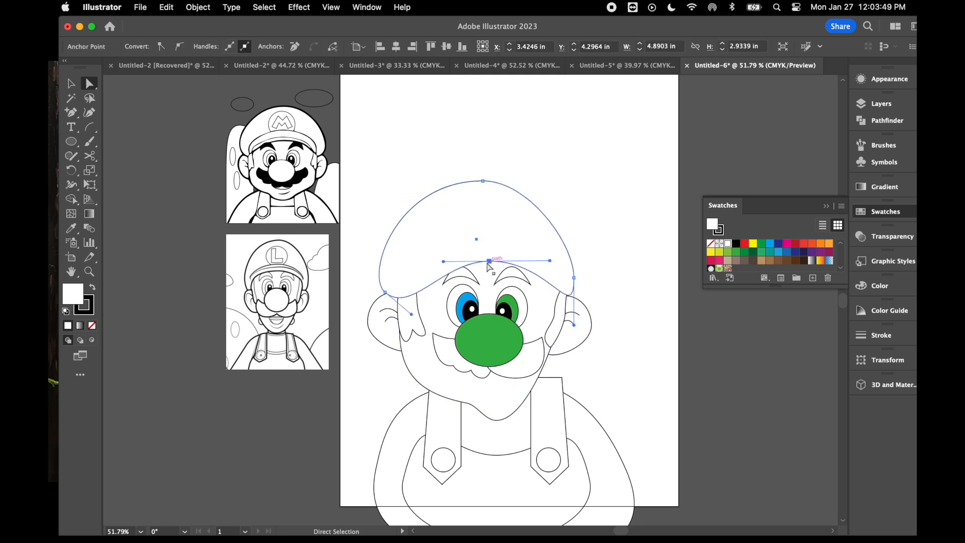
left_click_drag(444, 261, 426, 260)
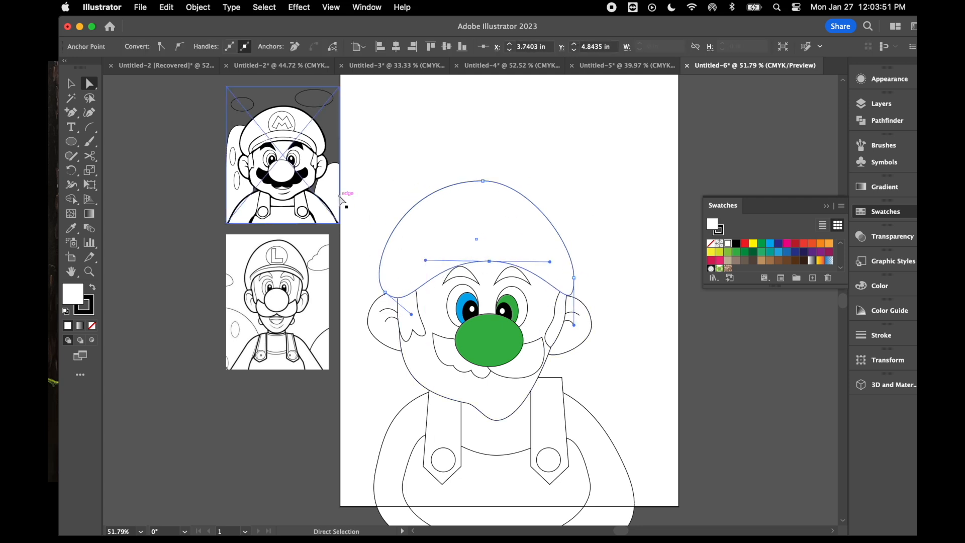
left_click(374, 162)
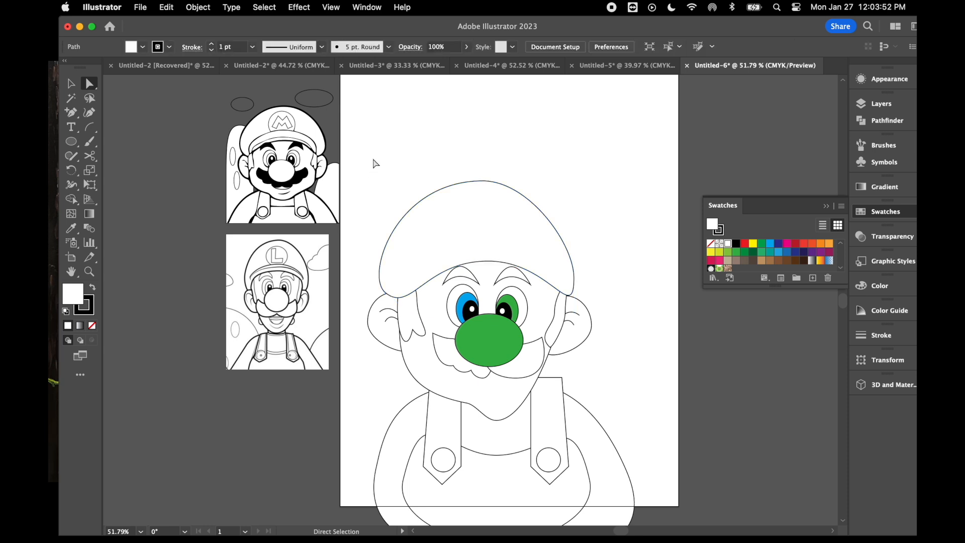
left_click(463, 277)
left_click(511, 277)
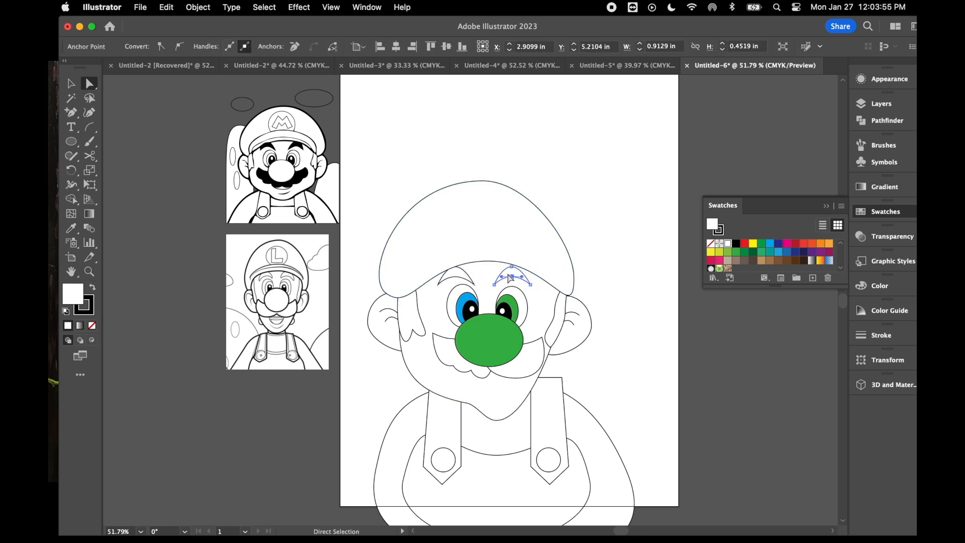
left_click(478, 270)
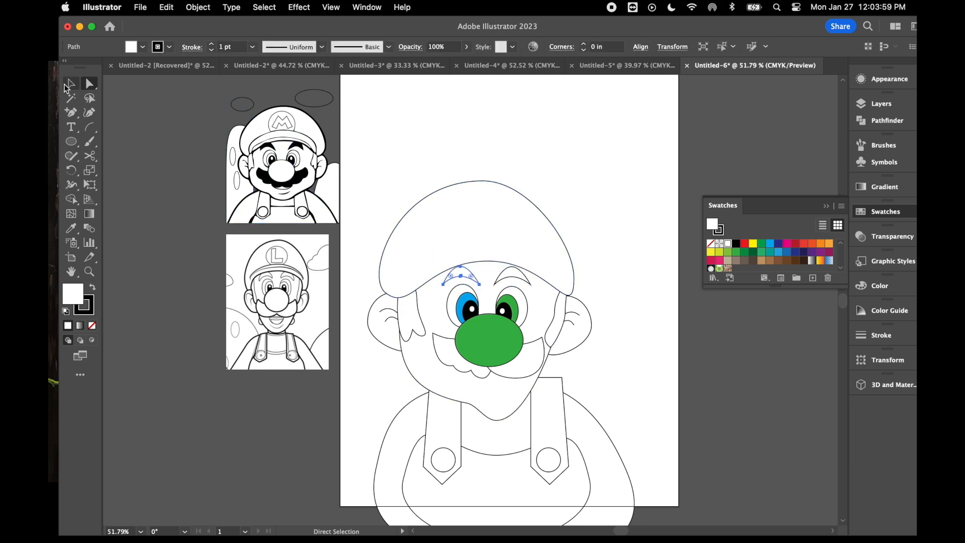
- Draw a wide ellipse over the cap's lower edge and move its anchors to form an arched brim
left_click(71, 141)
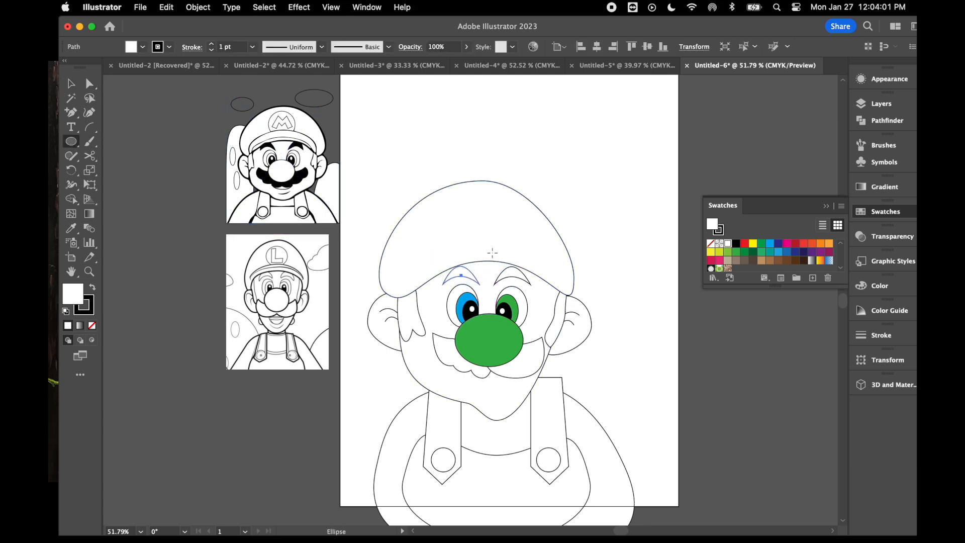
left_click_drag(419, 239, 556, 280)
left_click(90, 84)
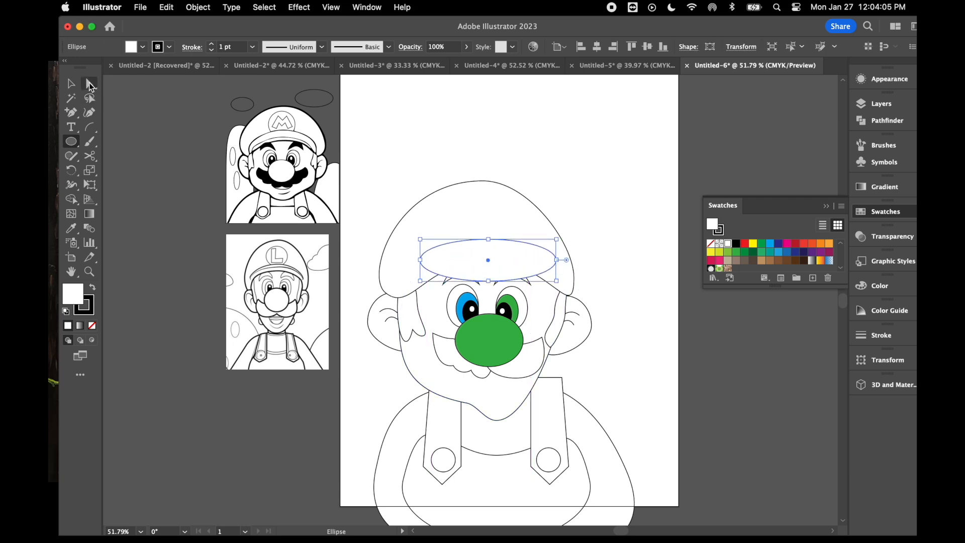
left_click_drag(488, 280, 490, 262)
left_click_drag(420, 260, 407, 284)
left_click_drag(556, 260, 557, 284)
left_click_drag(488, 239, 487, 230)
left_click_drag(407, 284, 410, 295)
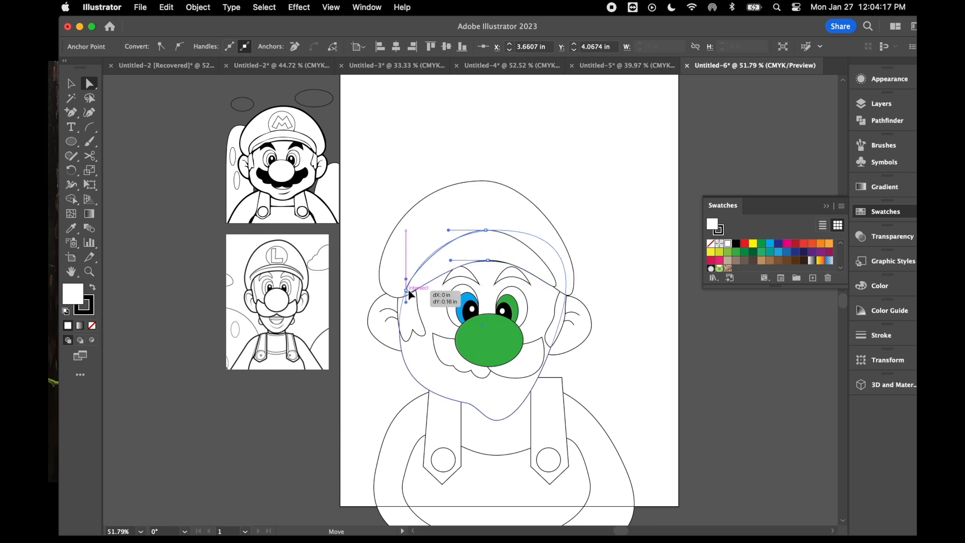
- Draw a circle for the emblem on the cap front and nudge it up so it overlaps the brim's top edge
left_click(71, 141)
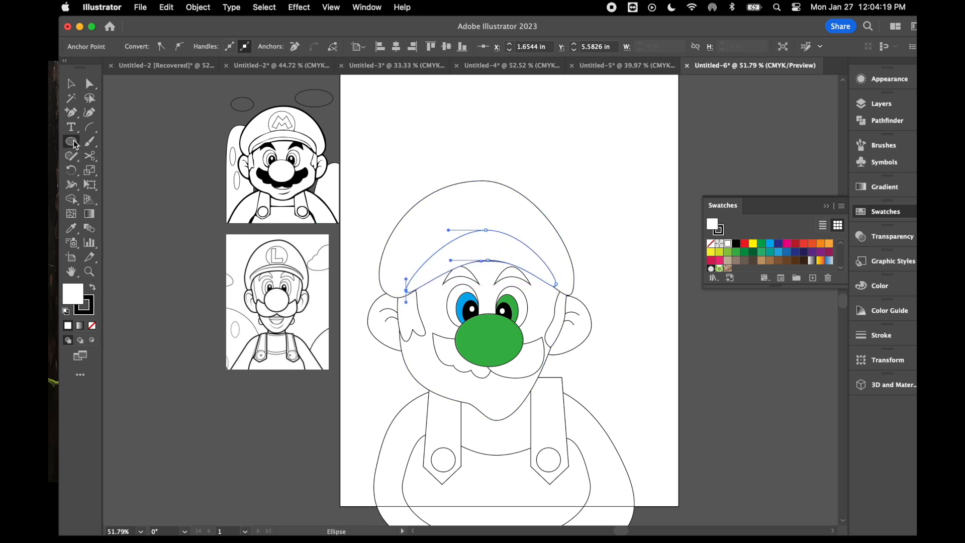
left_click_drag(460, 201, 512, 250)
left_click(71, 86)
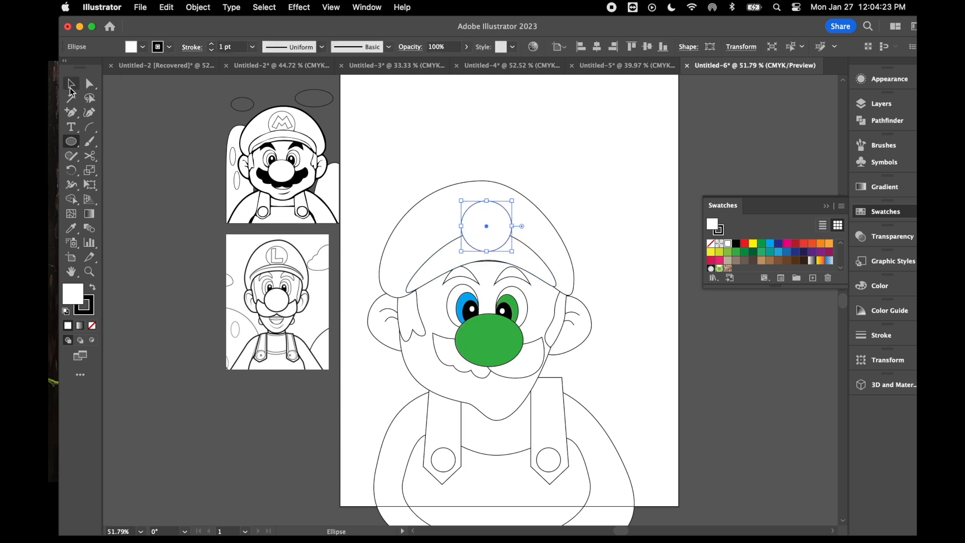
left_click_drag(490, 222, 488, 219)
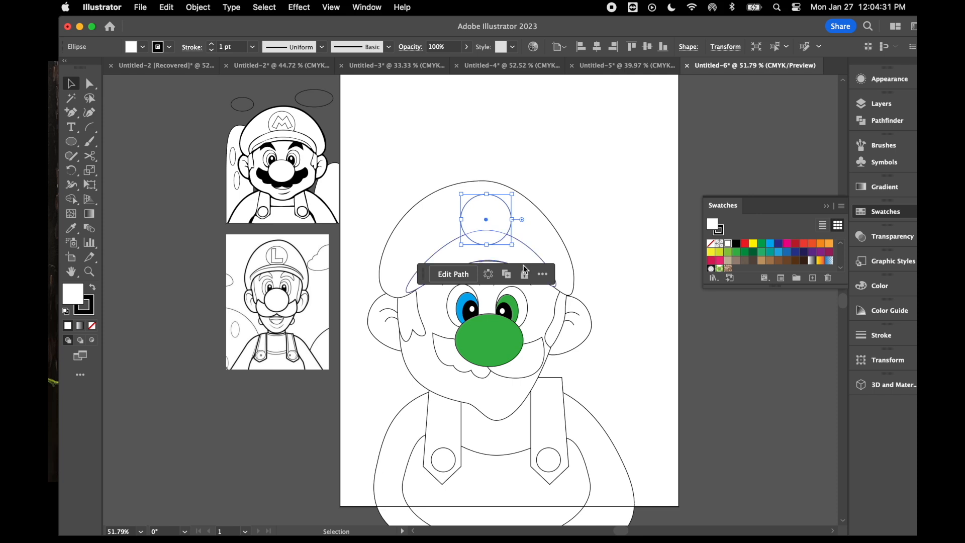
left_click(524, 255)
left_click(721, 294)
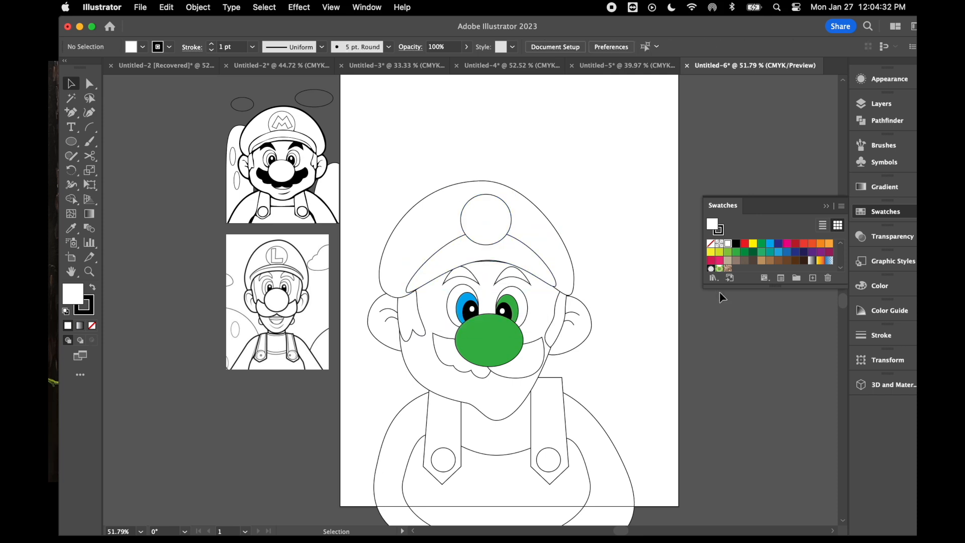
- Stretch the cap's brim slightly downward
left_click(518, 258)
left_click_drag(481, 292, 481, 295)
left_click(664, 249)
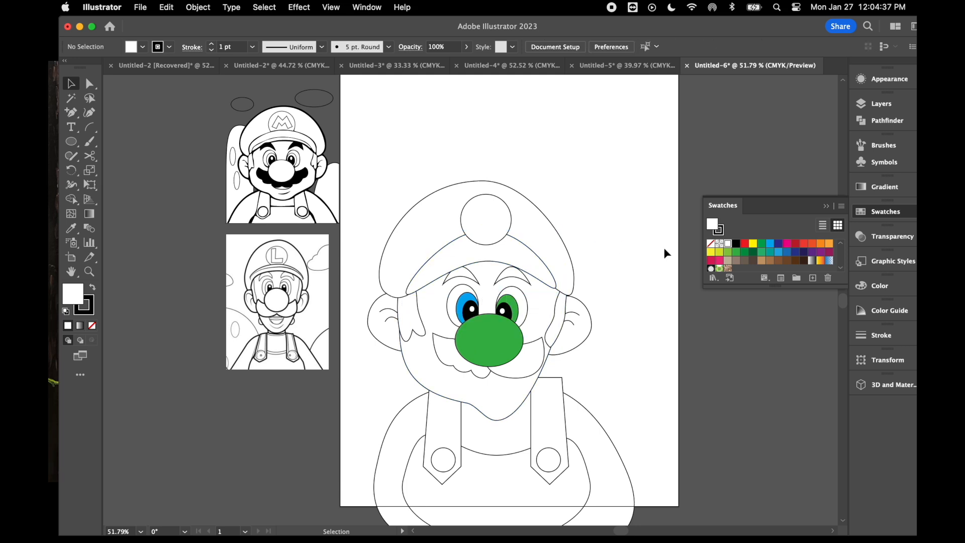
- Bring the brim to the front so it covers the lower edge of the emblem circle
left_click(524, 259)
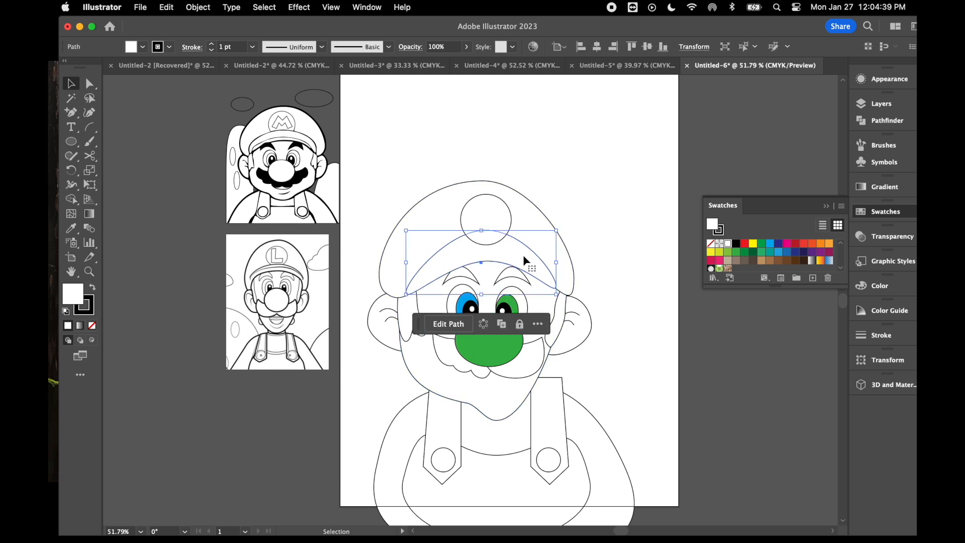
right_click(524, 259)
mouse_move(601, 466)
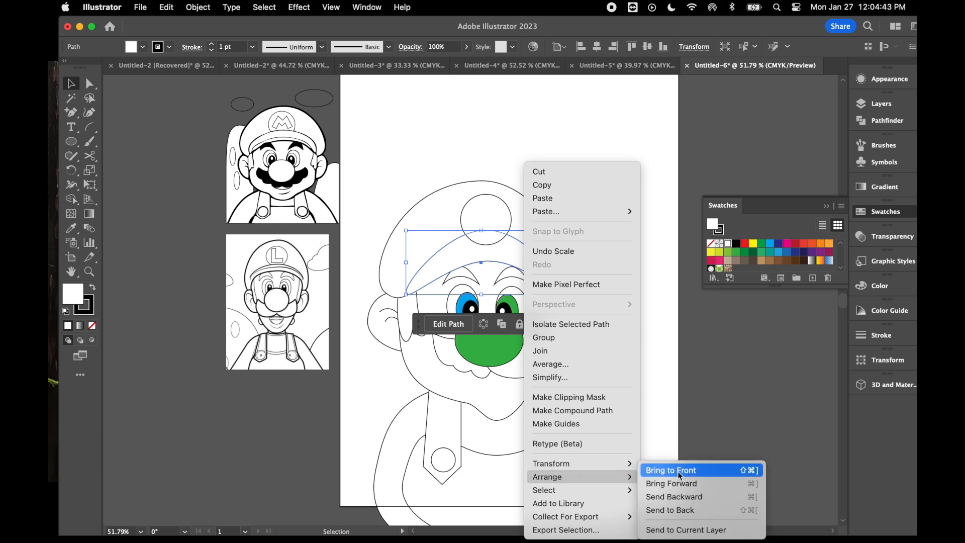
left_click(681, 471)
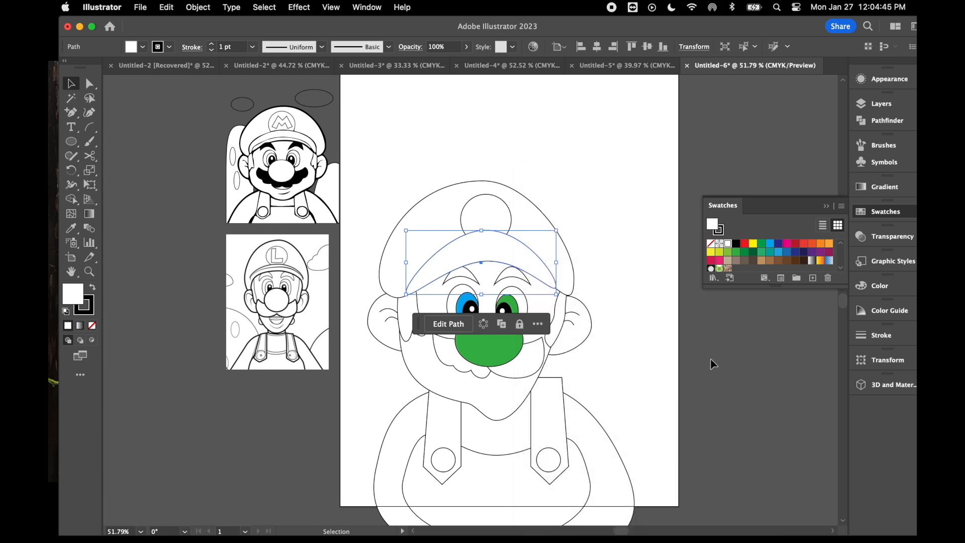
left_click(379, 197)
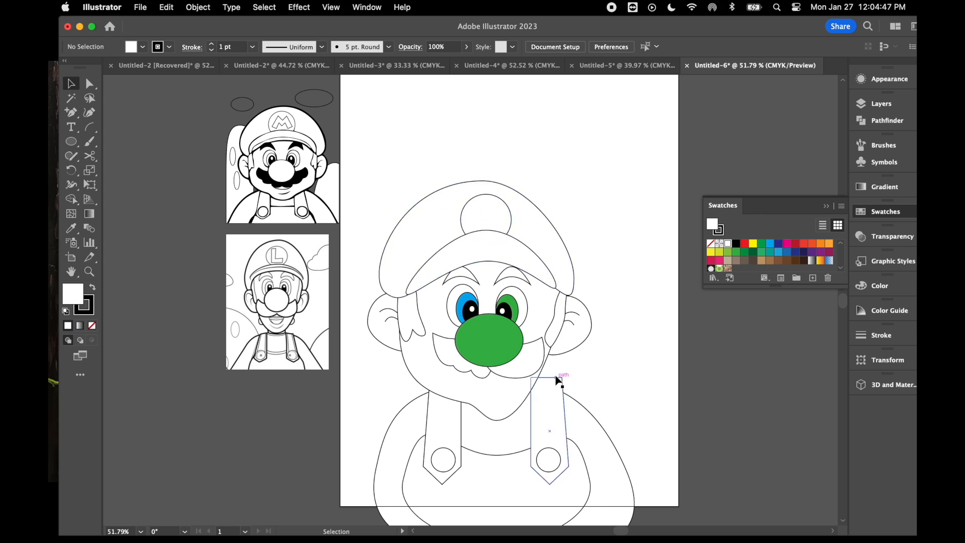
- Select the whole character and move it up and slightly right so it sits fully on the page
scroll(558, 380, "down", 1)
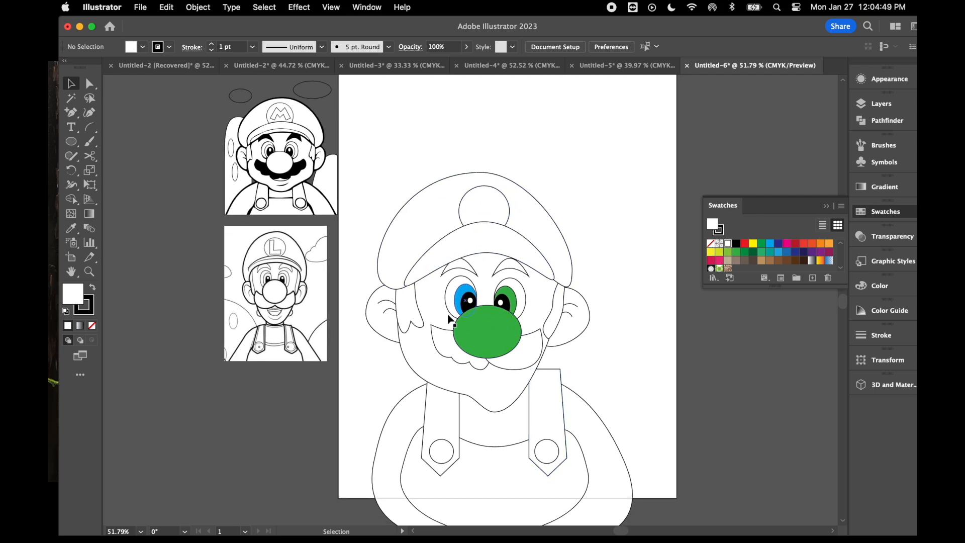
scroll(641, 512, "down", 5)
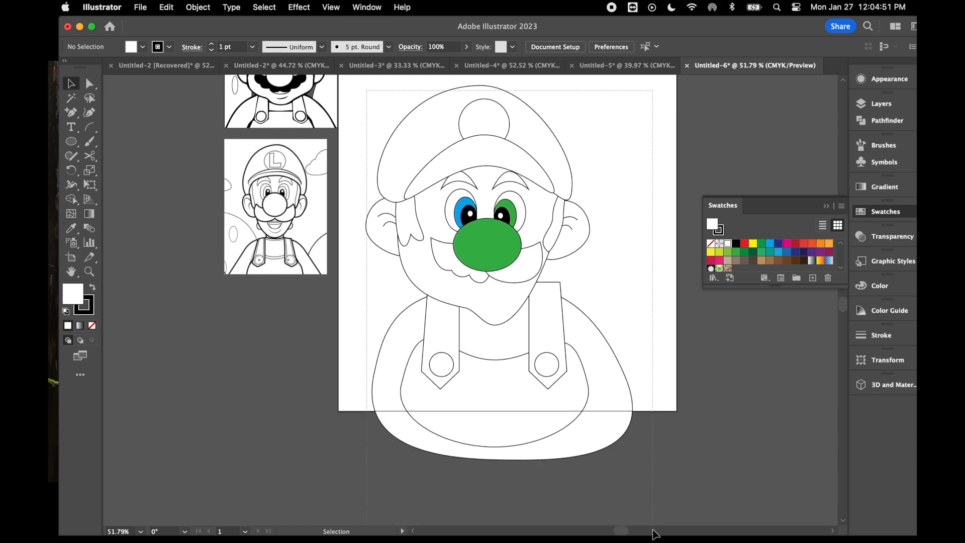
key("super+a")
scroll(549, 284, "up", 6)
left_click_drag(491, 318, 519, 242)
scroll(459, 345, "down", 5)
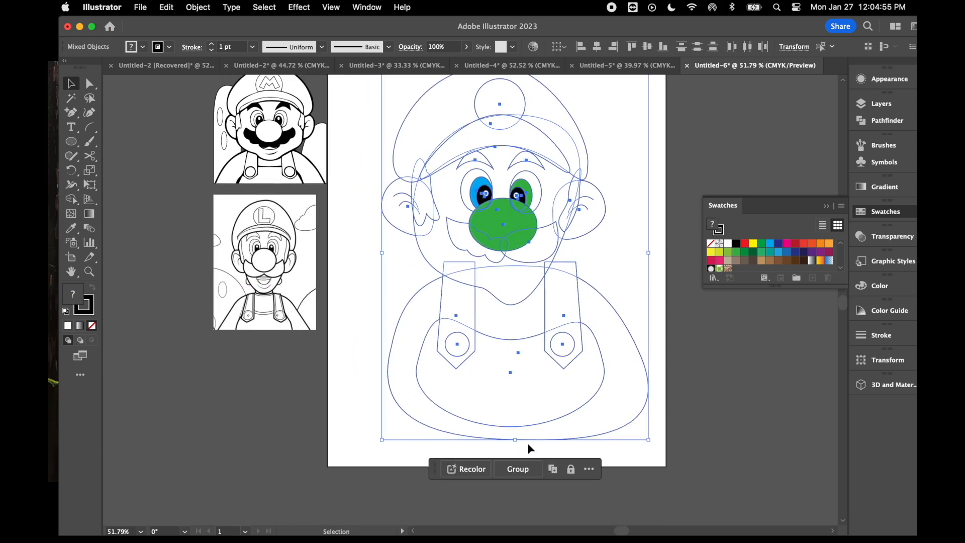
- Scale the whole character up proportionally so the head and cap fill most of the page width
left_click_drag(515, 440, 537, 297)
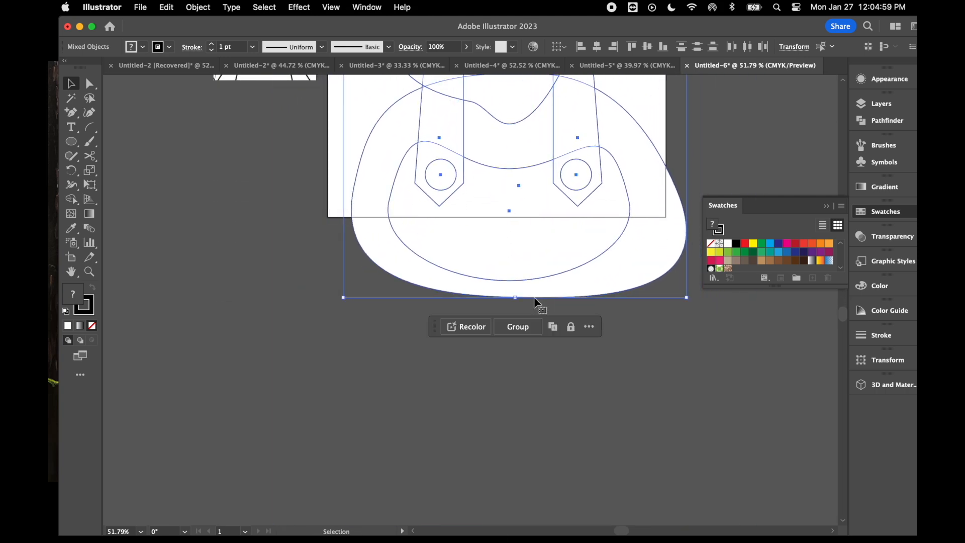
scroll(501, 231, "up", 10)
scroll(500, 231, "up", 6)
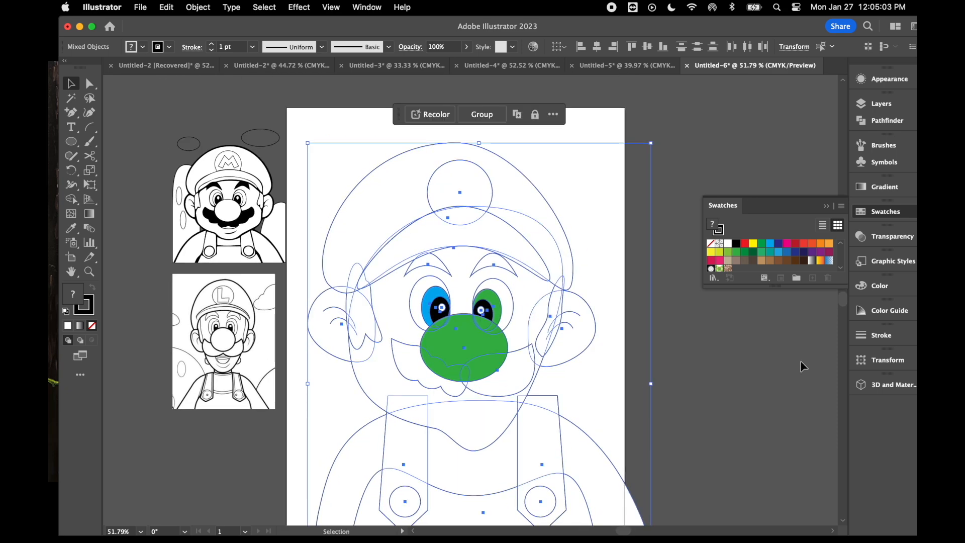
left_click(750, 353)
scroll(478, 430, "down", 2)
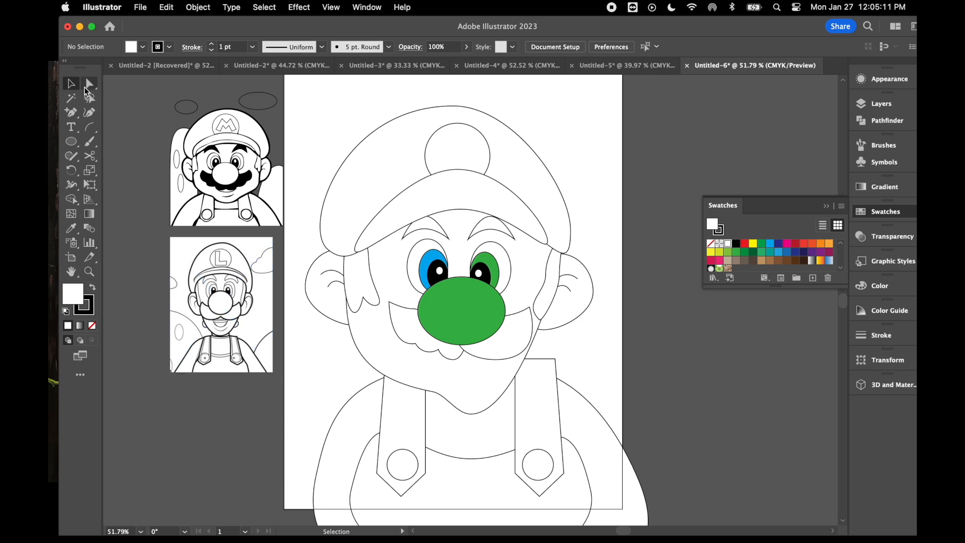
- Split the cap into two halves with the Scissors tool, cutting at its top anchor and lower-edge midpoint
left_click(96, 157)
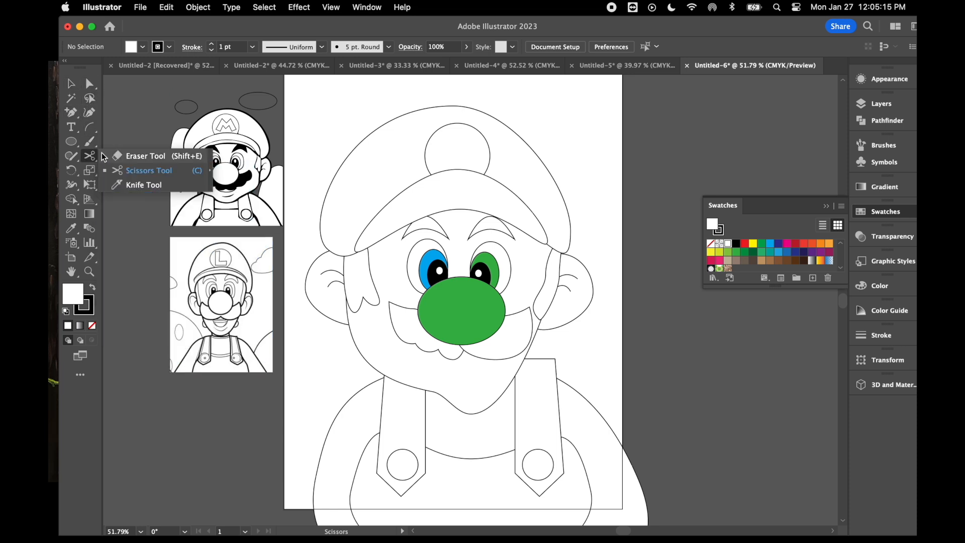
left_click(147, 172)
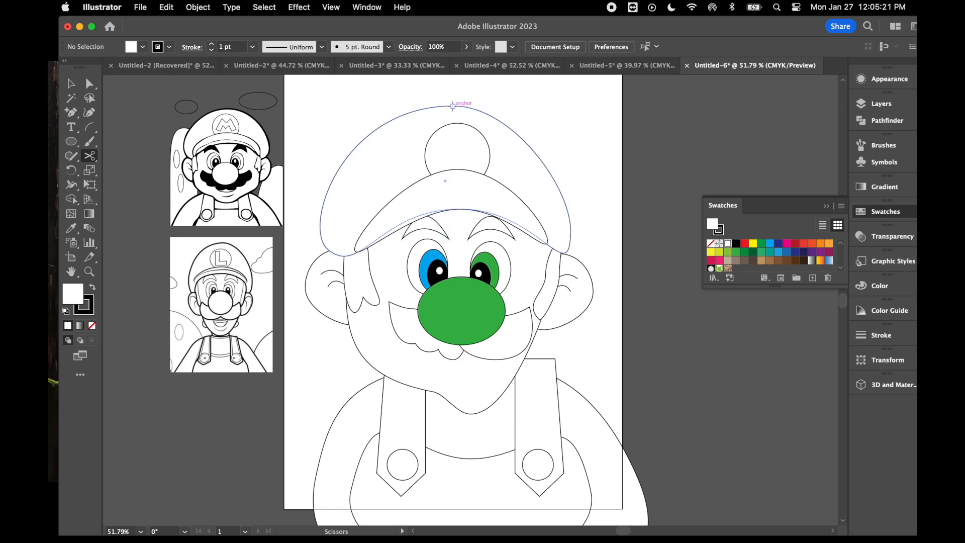
left_click(453, 106)
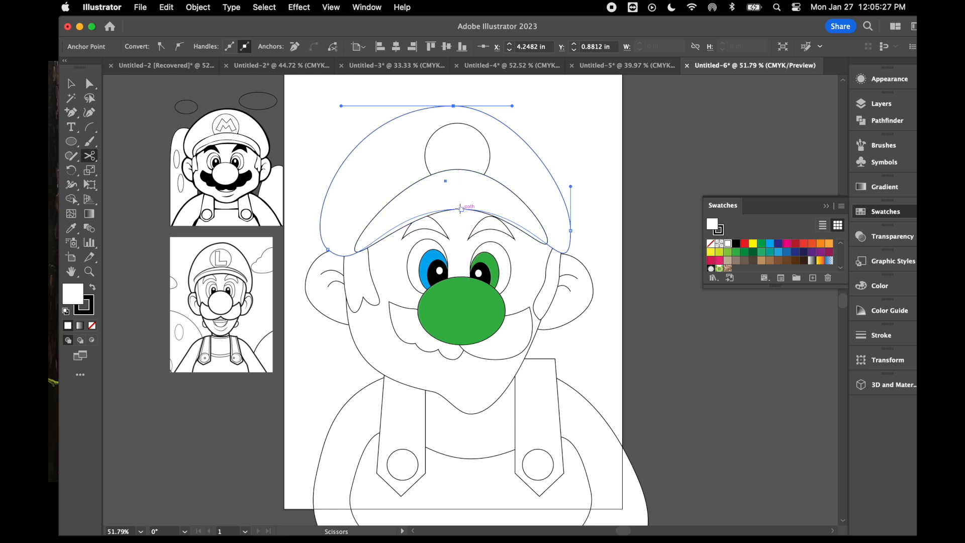
left_click(461, 209)
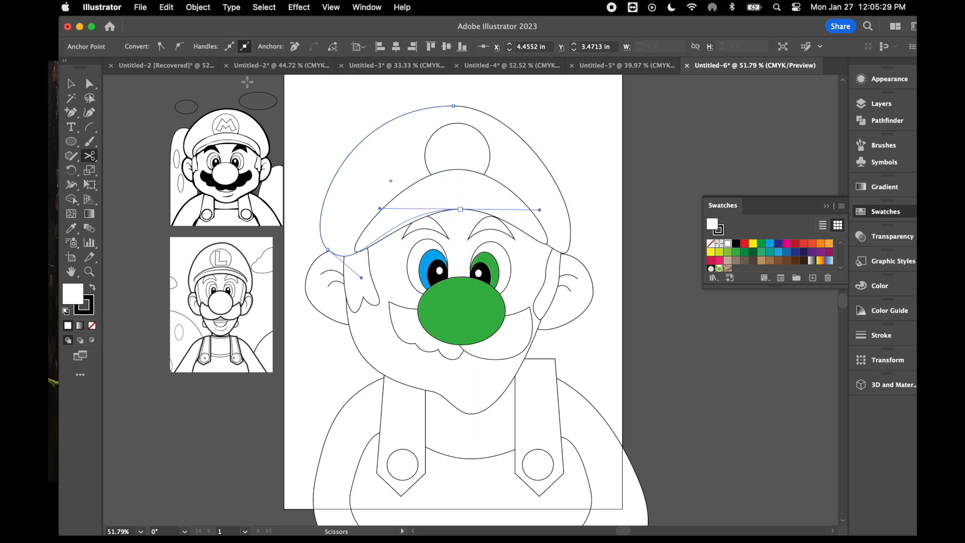
- Fill the left half of the cap red and the right half green
left_click(745, 245)
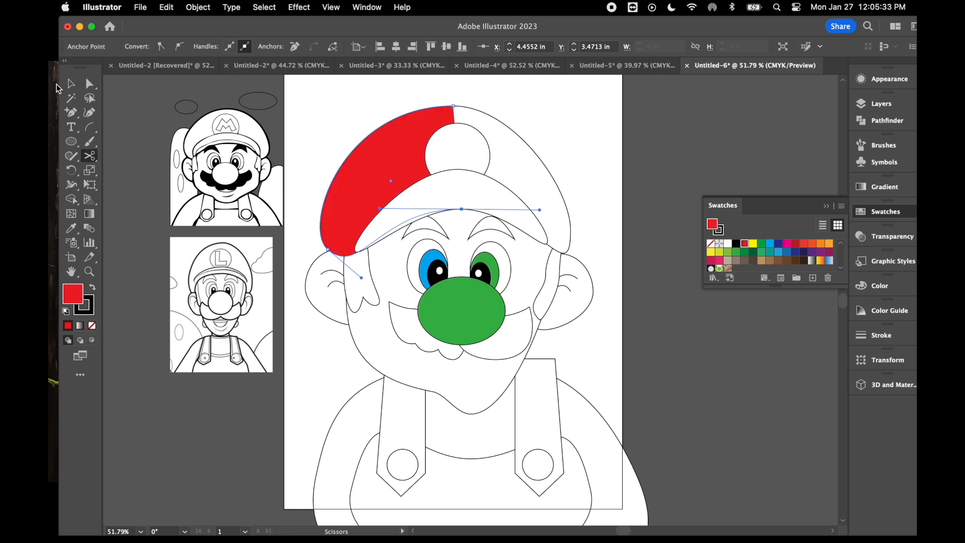
left_click(71, 84)
left_click(500, 129)
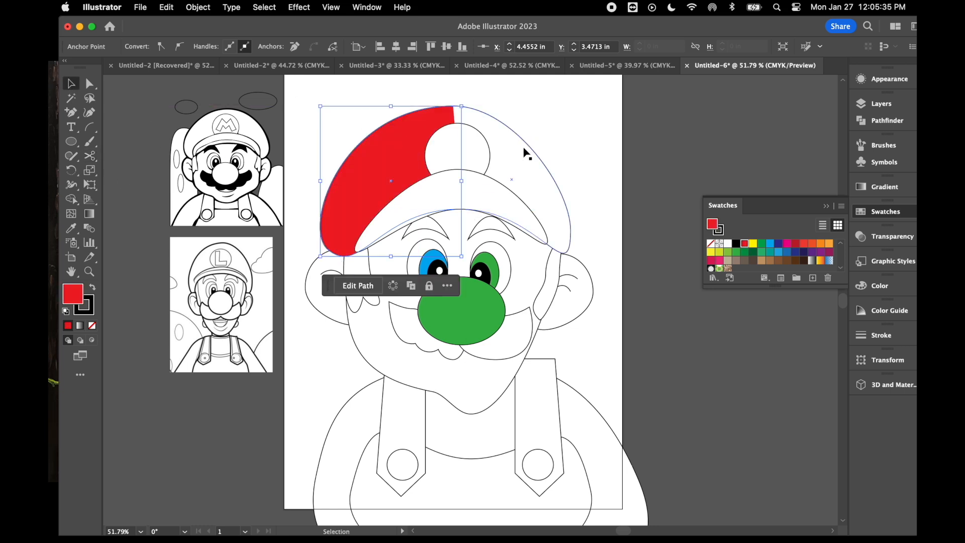
left_click(736, 252)
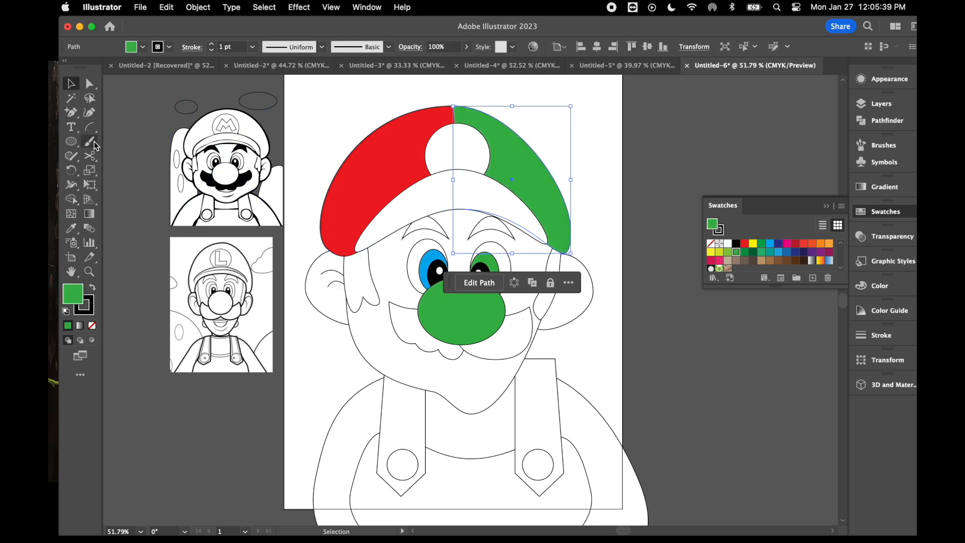
- Split the cap's brim into two halves with the Scissors tool, cutting at the middle of its upper and lower edges
left_click(90, 155)
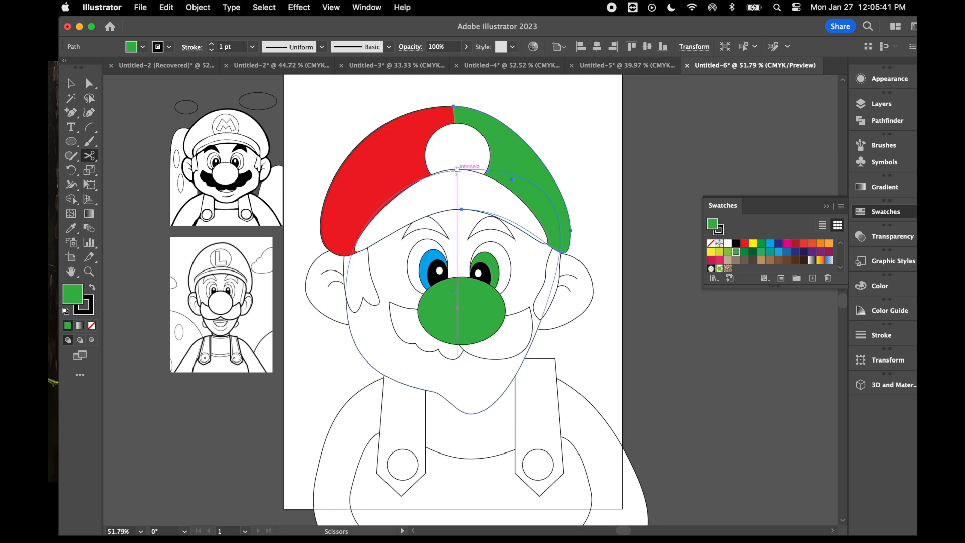
left_click(457, 170)
left_click(461, 208)
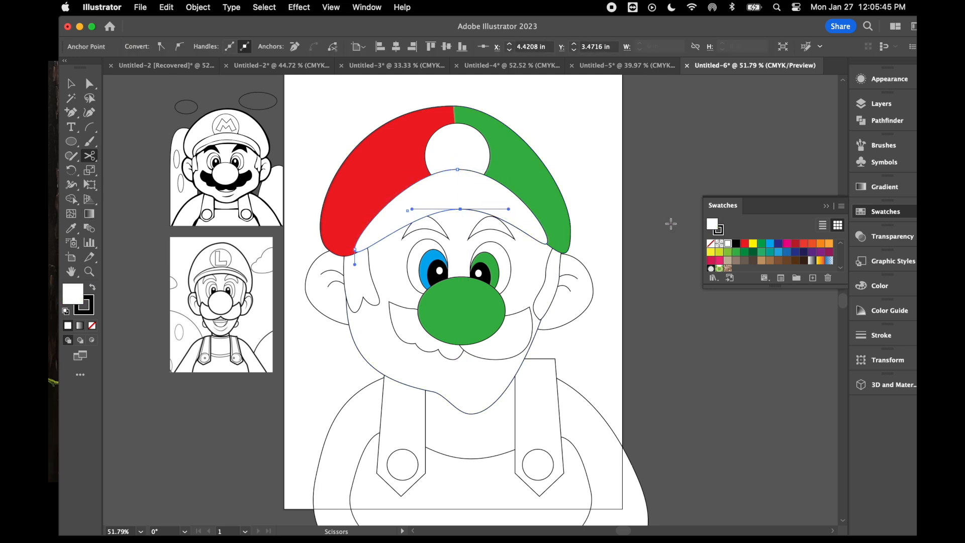
- Fill the left half of the brim red and the right half green
left_click(744, 245)
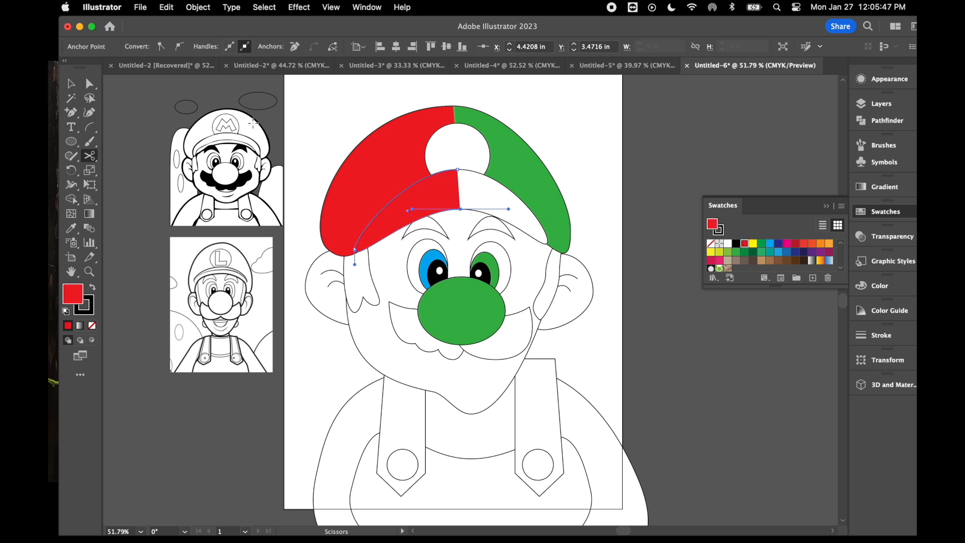
key("v")
left_click(489, 198)
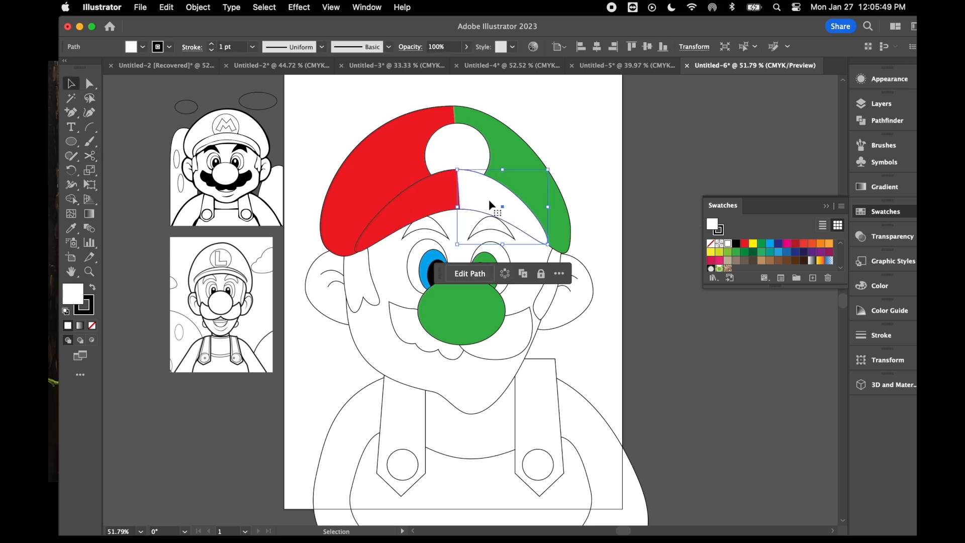
left_click(735, 253)
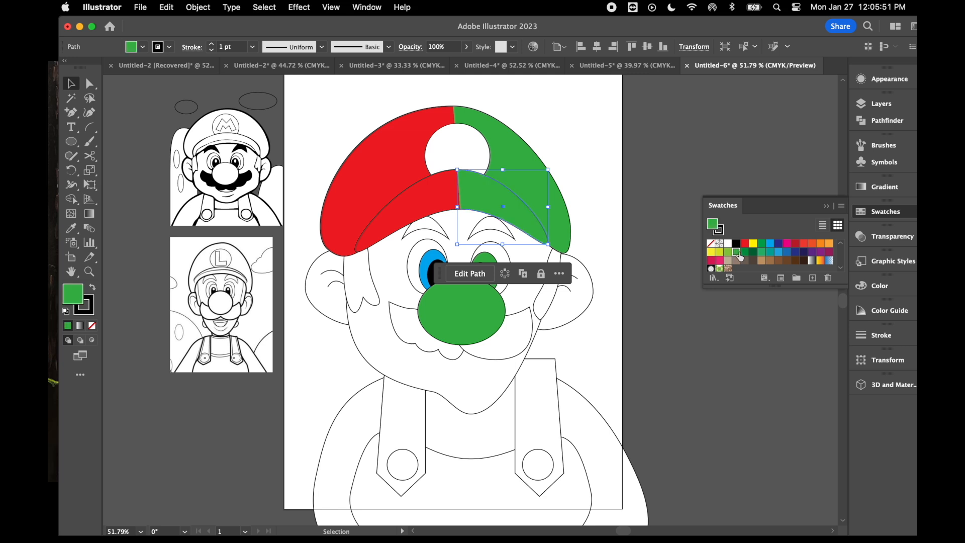
- Split the face outline into two halves with the Scissors tool, cutting at the chin tip and the top edge beneath the cap
scroll(523, 304, "down", 3)
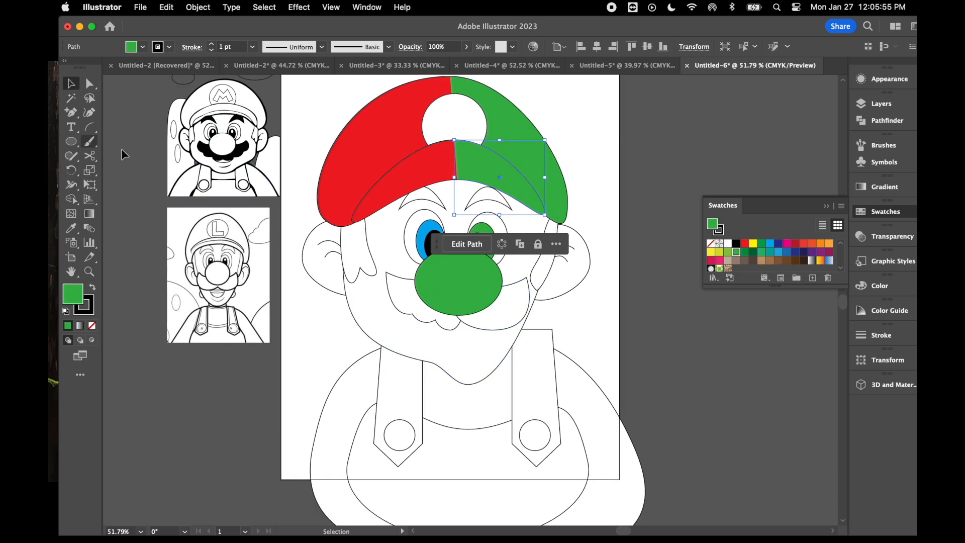
left_click(95, 158)
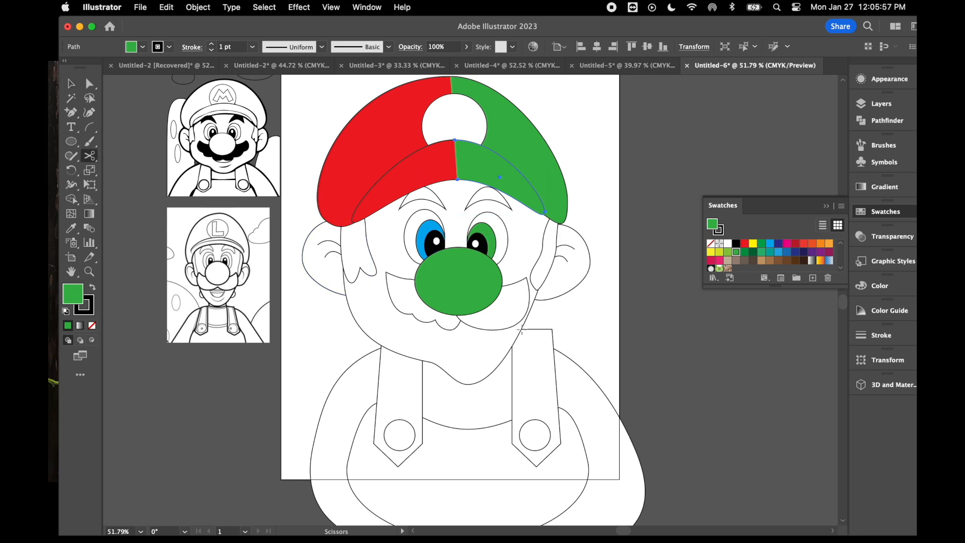
left_click(468, 384)
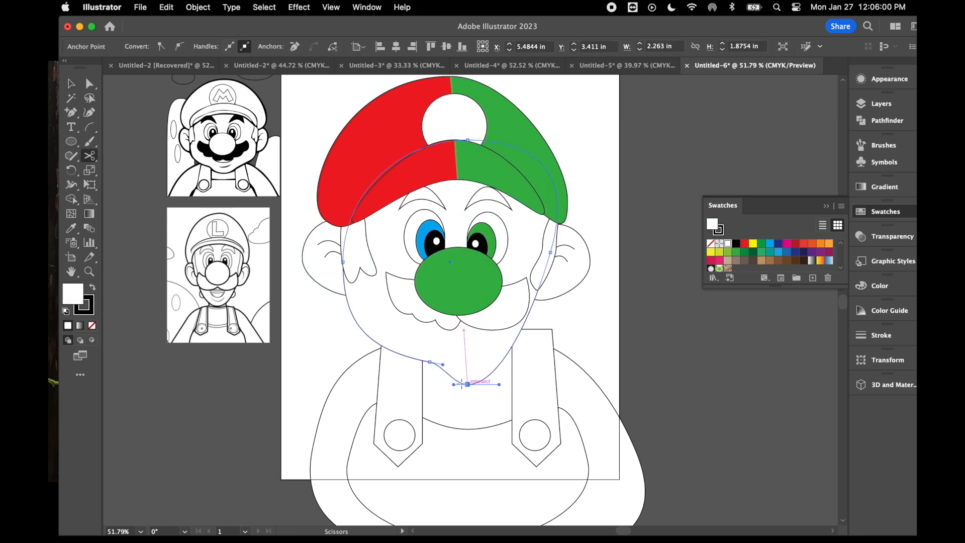
left_click(466, 140)
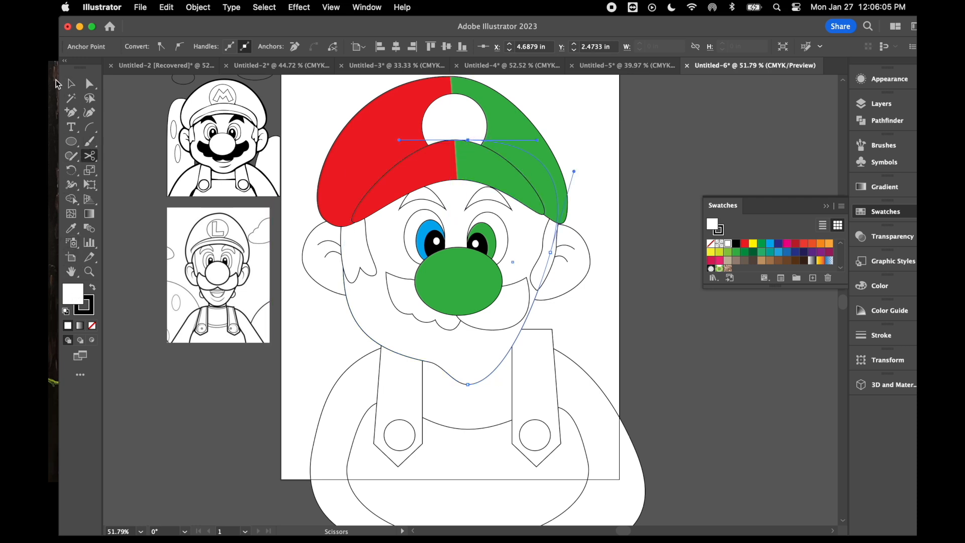
left_click(71, 86)
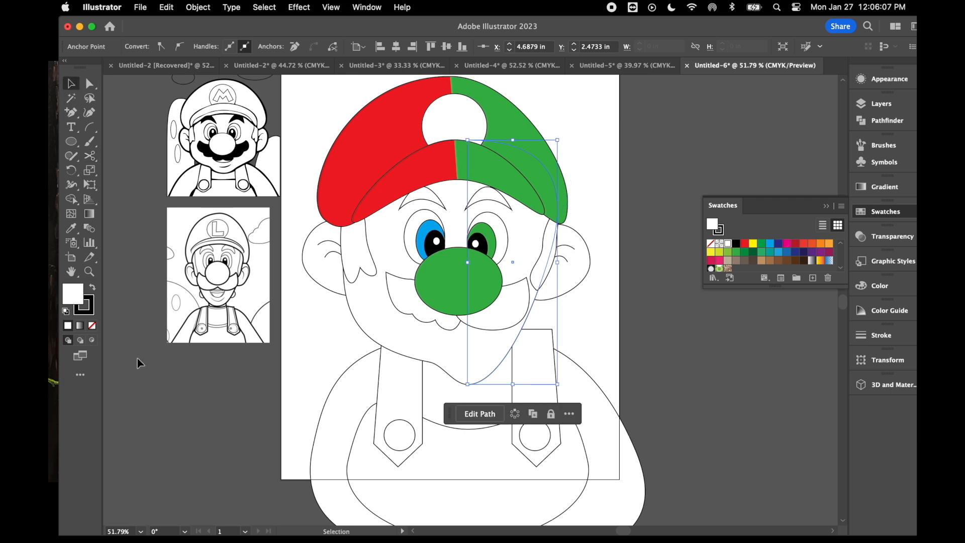
left_click(153, 415)
- Fill the left half of the face with the peach skin tone F7CEB2
left_click(370, 335)
double_click(76, 295)
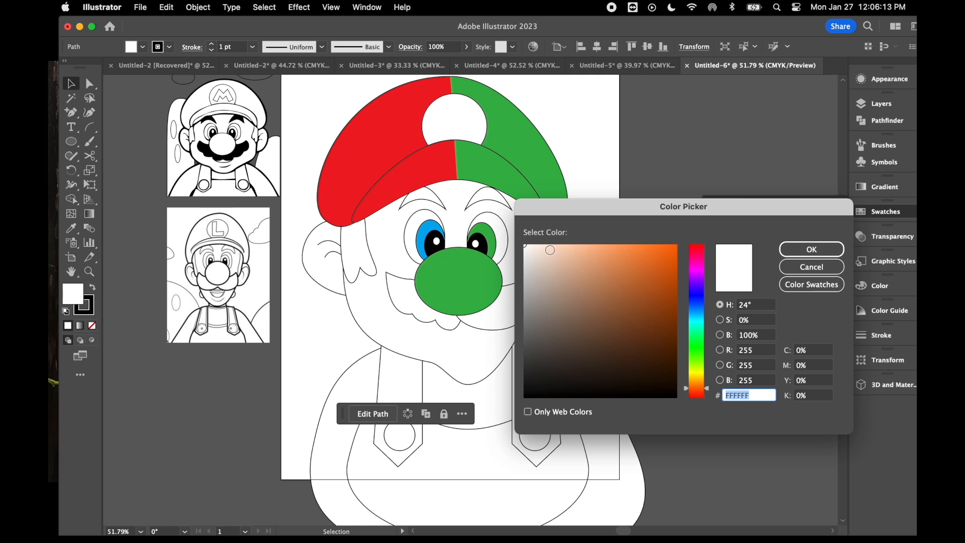
left_click(554, 256)
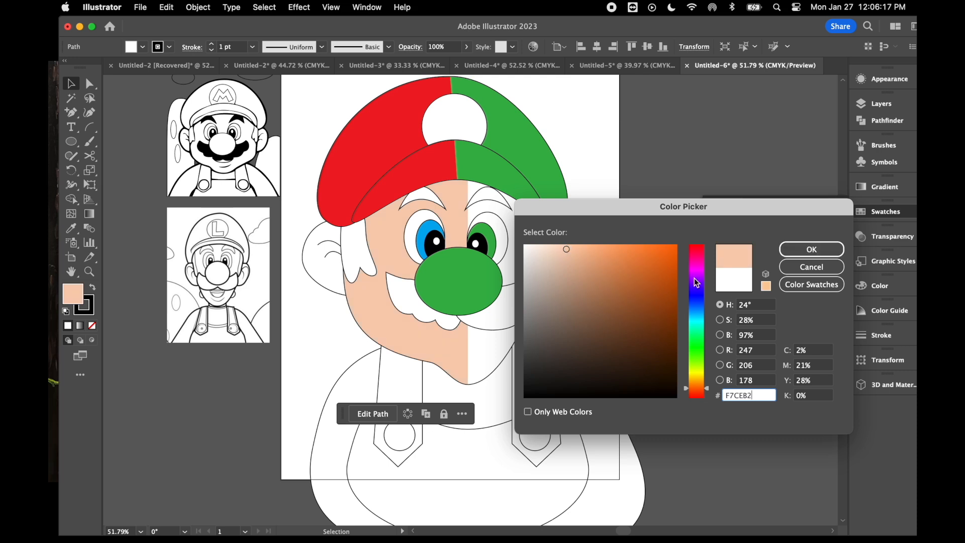
left_click(810, 249)
- Fill the right half of the face with the sampled skin tone lightened to F9E5D9
left_click(490, 356)
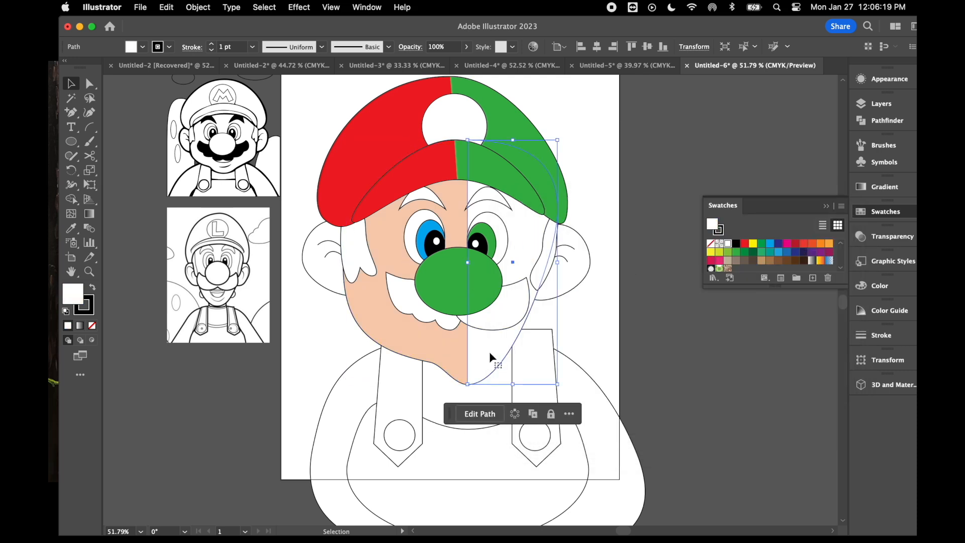
left_click(71, 228)
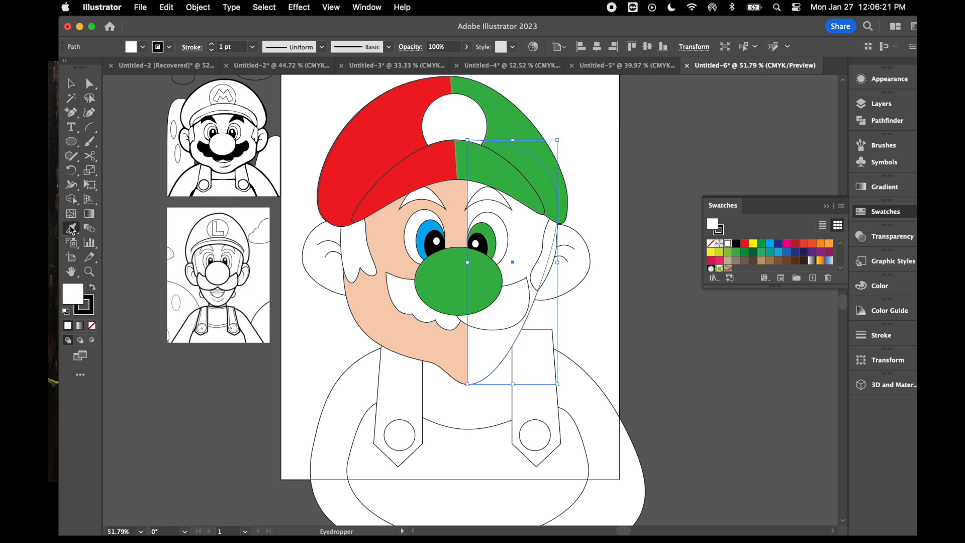
left_click(368, 302)
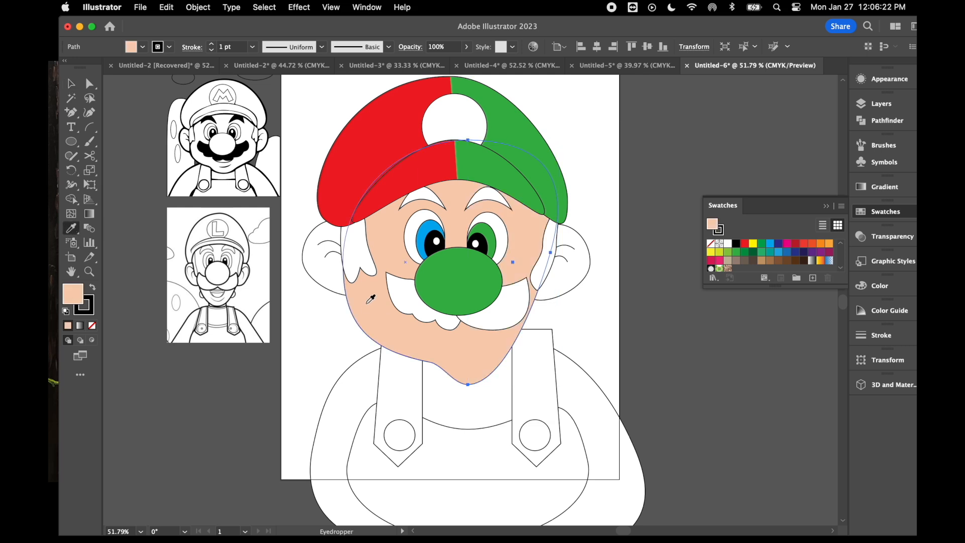
double_click(68, 298)
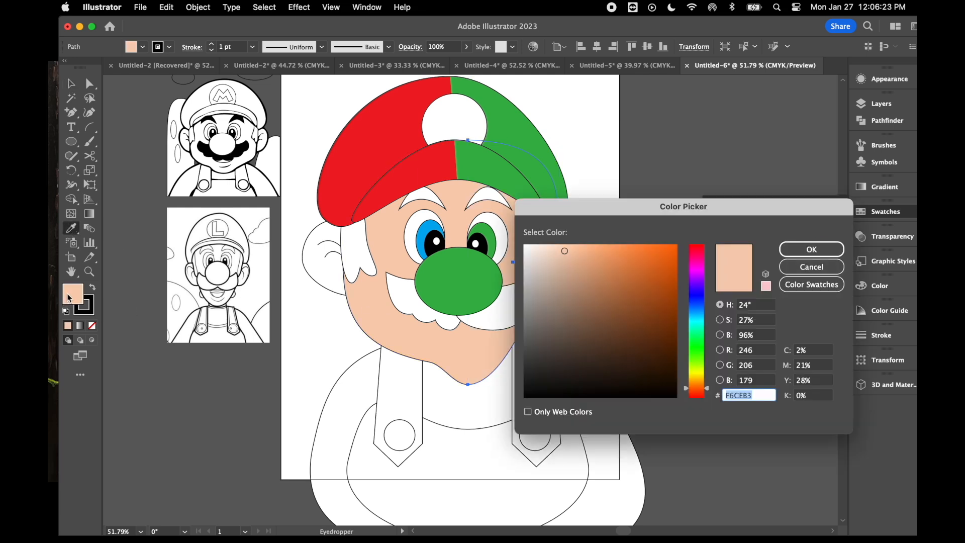
left_click(563, 265)
left_click_drag(553, 247, 543, 247)
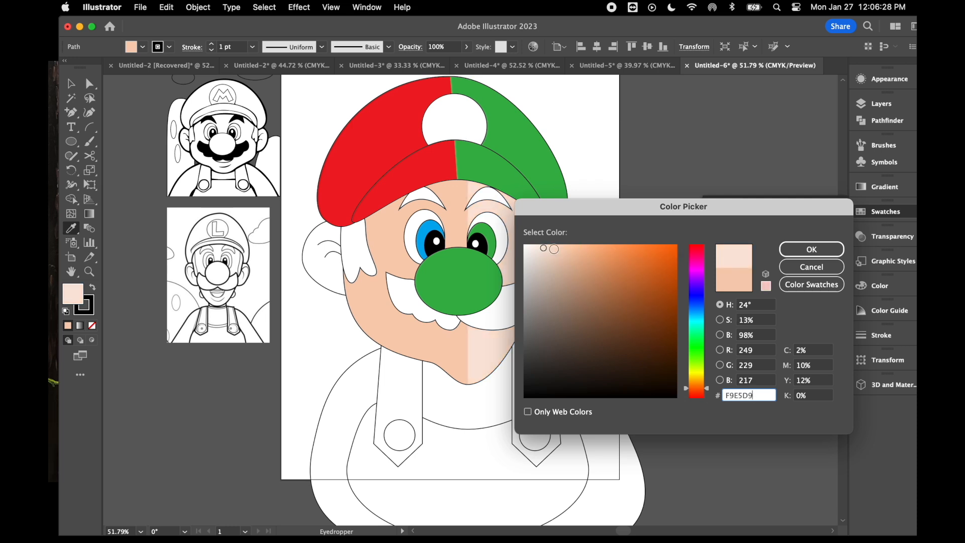
left_click(807, 250)
- Shift the face's dividing line slightly left by moving its chin and top anchor points with Direct Selection
left_click(90, 84)
left_click_drag(467, 384, 465, 385)
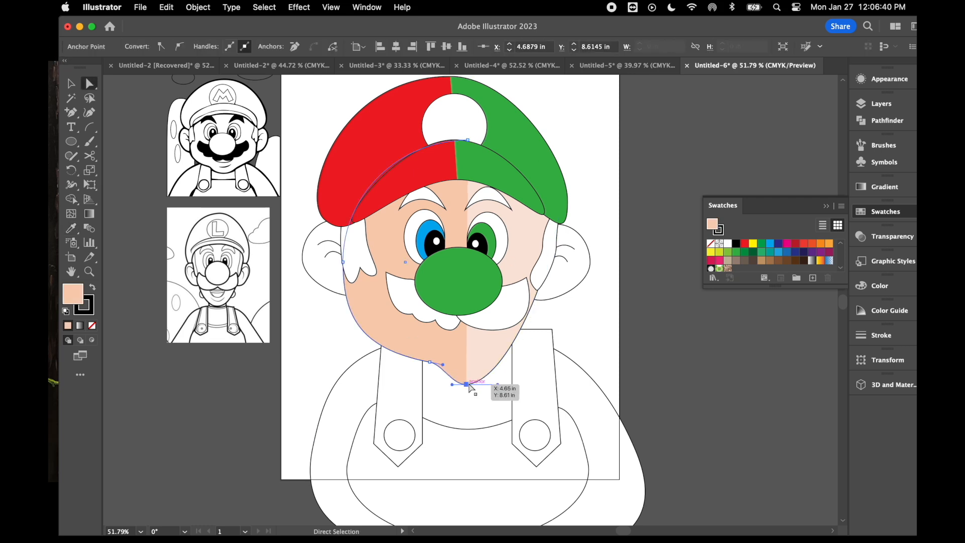
left_click_drag(468, 140, 454, 141)
left_click(676, 372)
- Colour the left ear with the darker skin tone and the right ear with the lighter one, sampling each face half with the Eyedropper
left_click(71, 85)
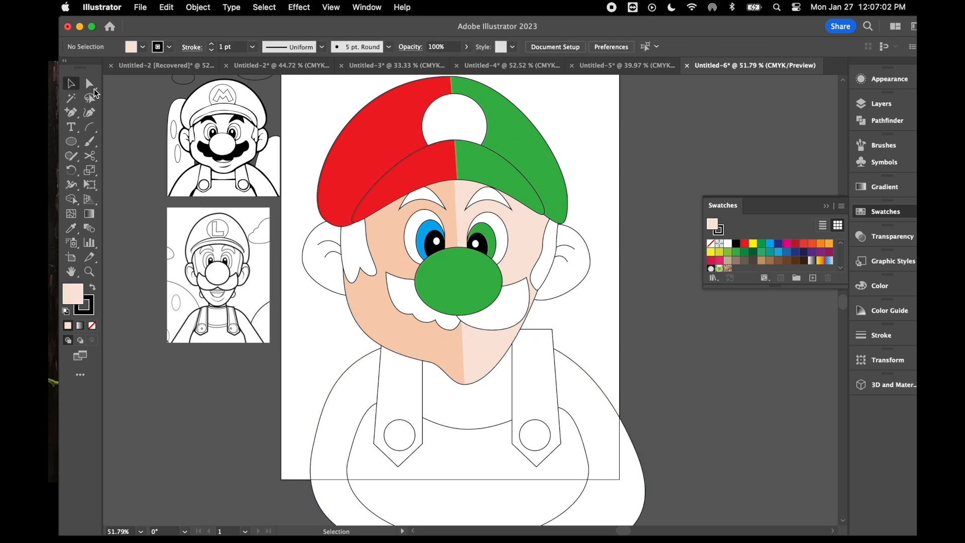
left_click(330, 280)
left_click(71, 228)
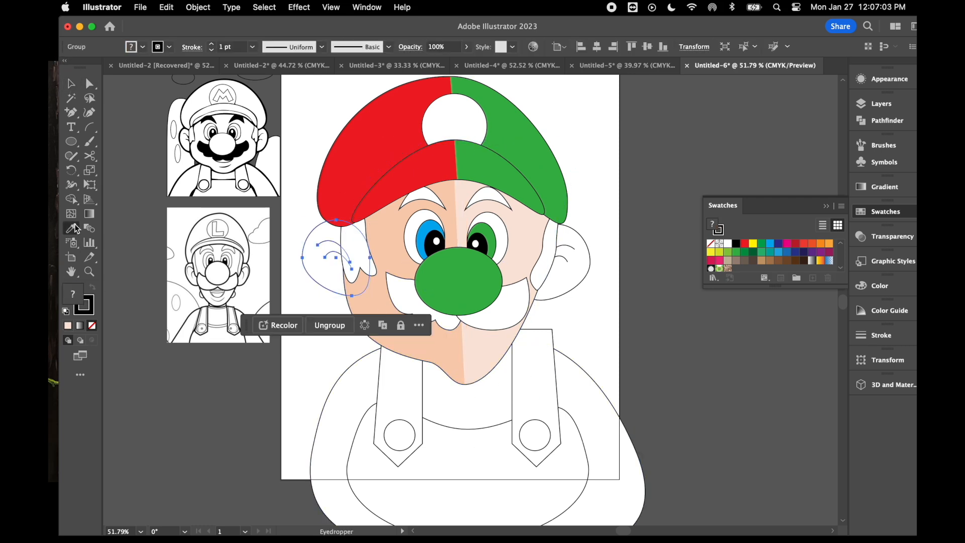
left_click(363, 287)
left_click(71, 84)
left_click(573, 271)
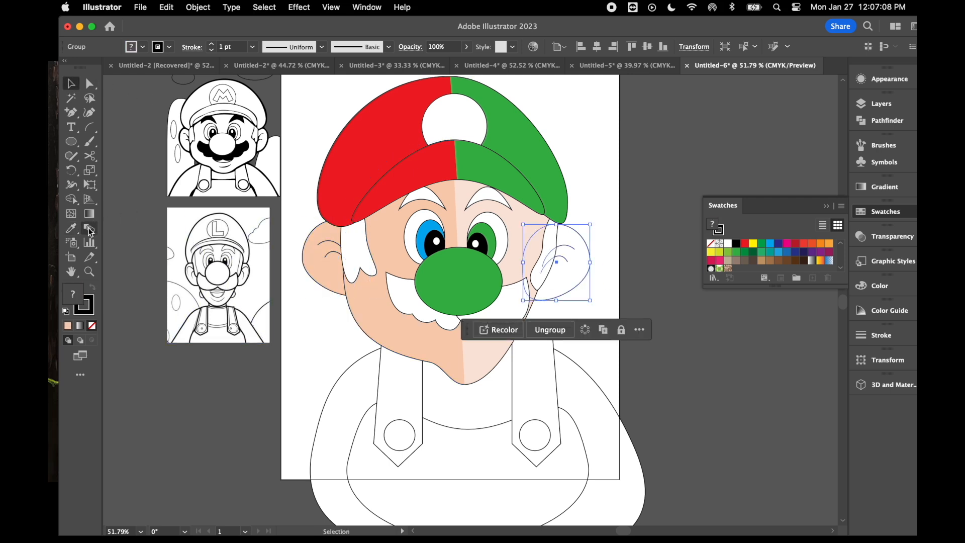
left_click(74, 229)
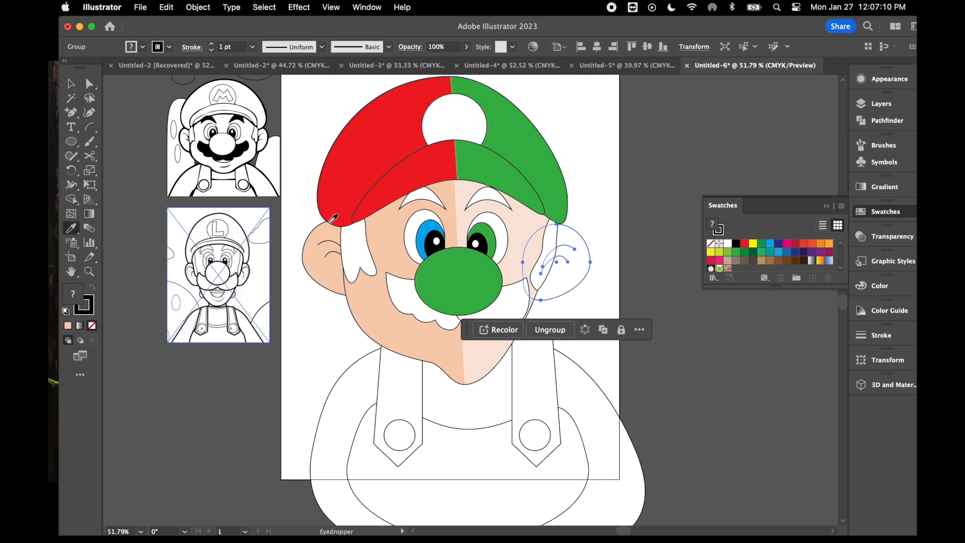
left_click(535, 236)
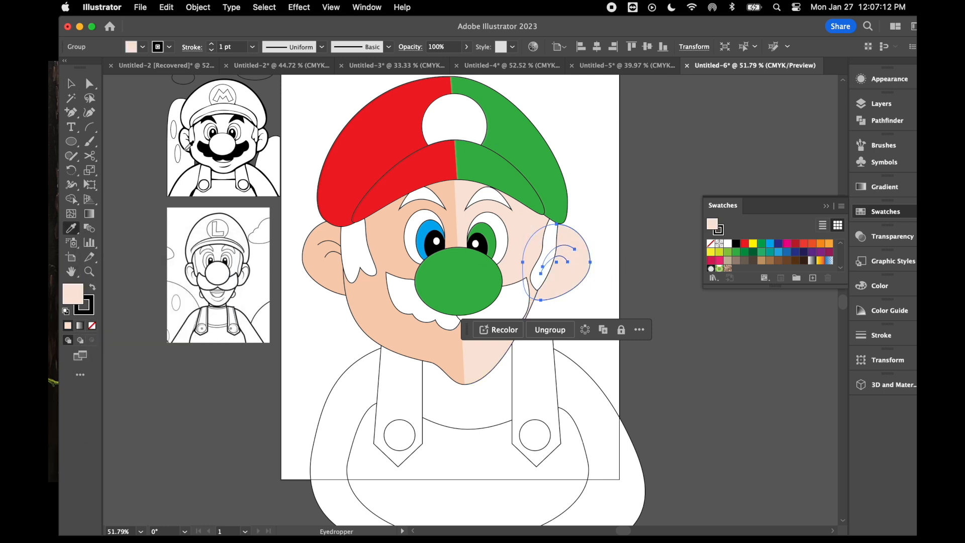
- Move the shirt shape straight down so its top edge sits just below the chin
left_click(71, 83)
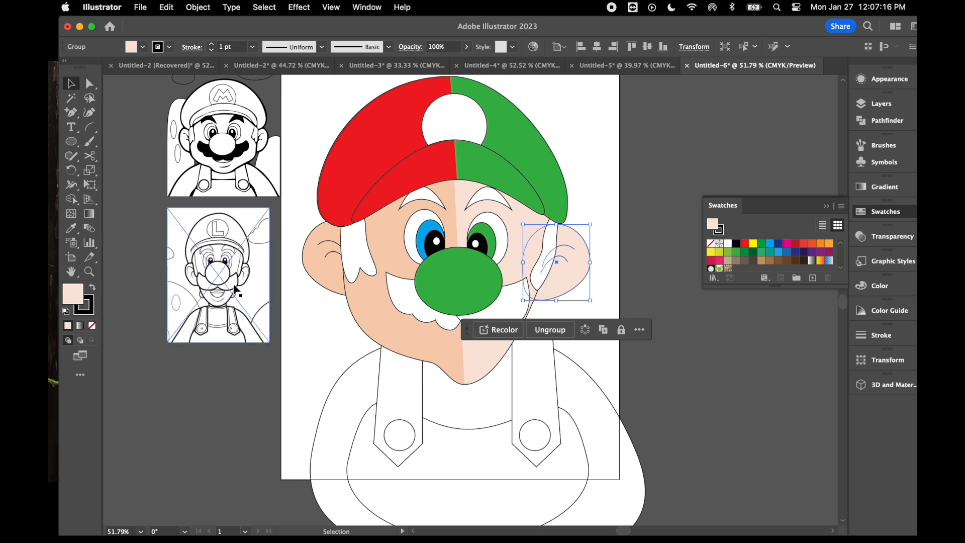
left_click(284, 426)
left_click(465, 416)
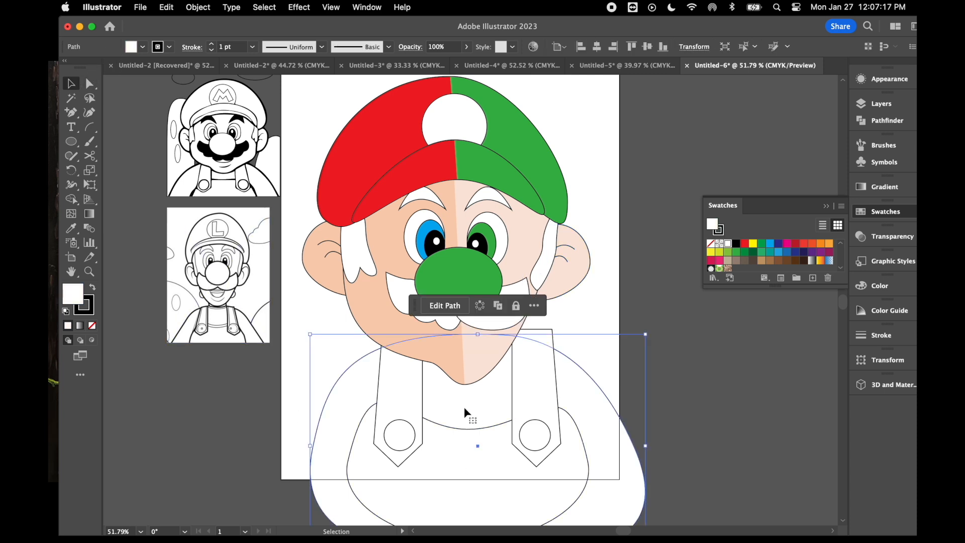
left_click_drag(464, 416, 463, 474)
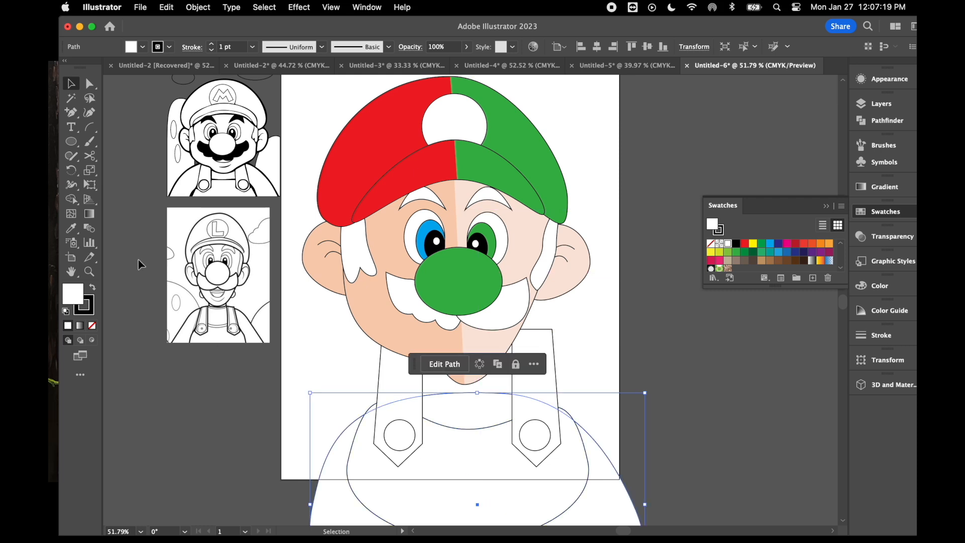
- Split the shirt shape into two halves with the Scissors tool, cutting at the middle of its top and bottom edges
left_click(90, 158)
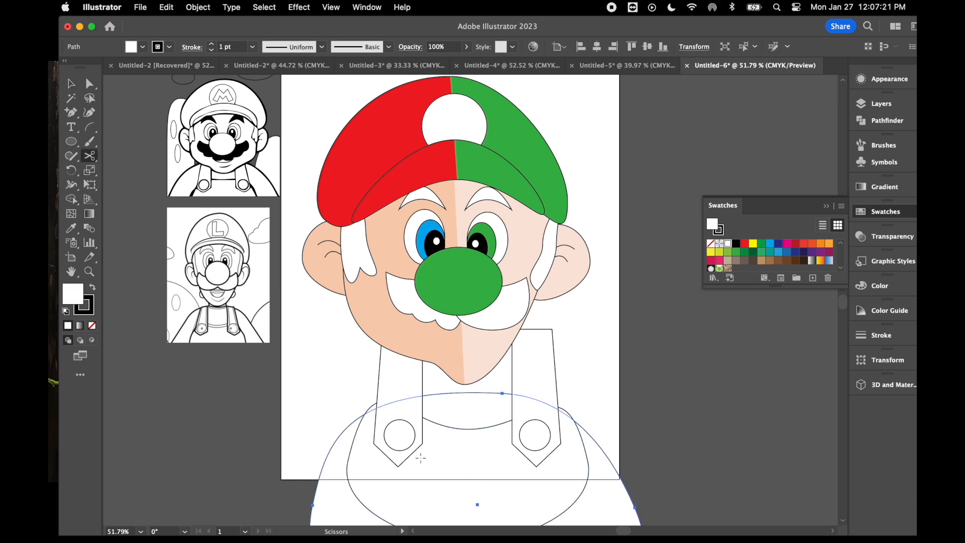
scroll(421, 457, "down", 3)
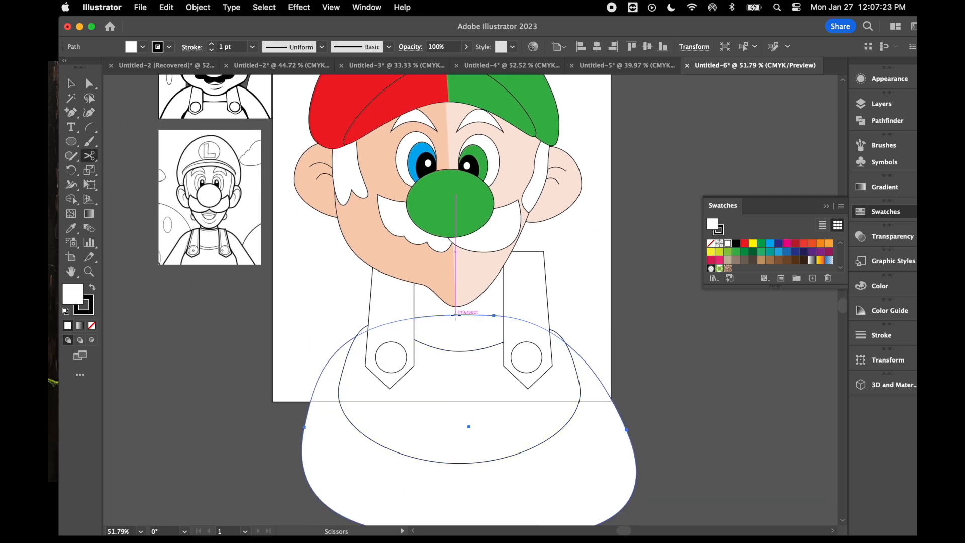
left_click(455, 315)
scroll(455, 405, "down", 3)
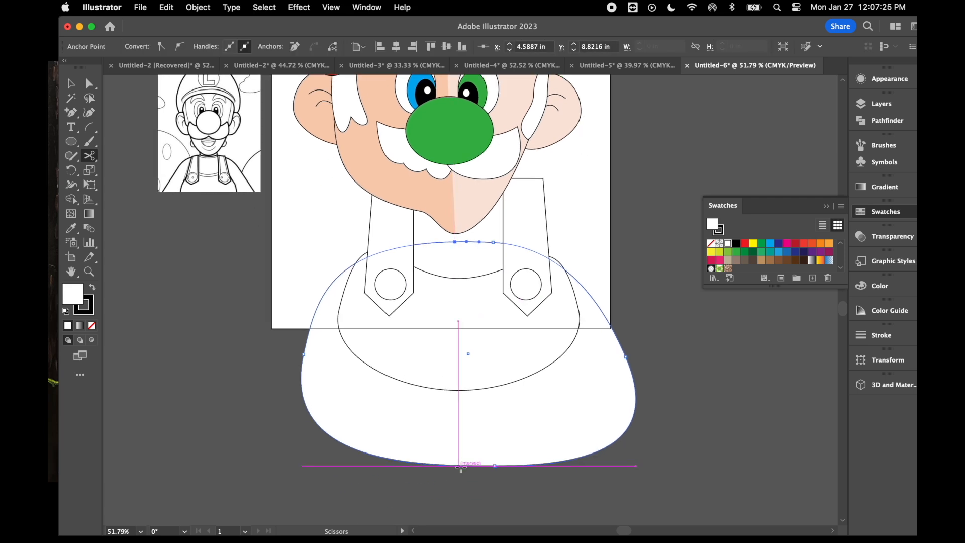
left_click(458, 466)
- Fill the shirt's left half red and right half green, and move the shirt back up behind the chin
left_click(744, 244)
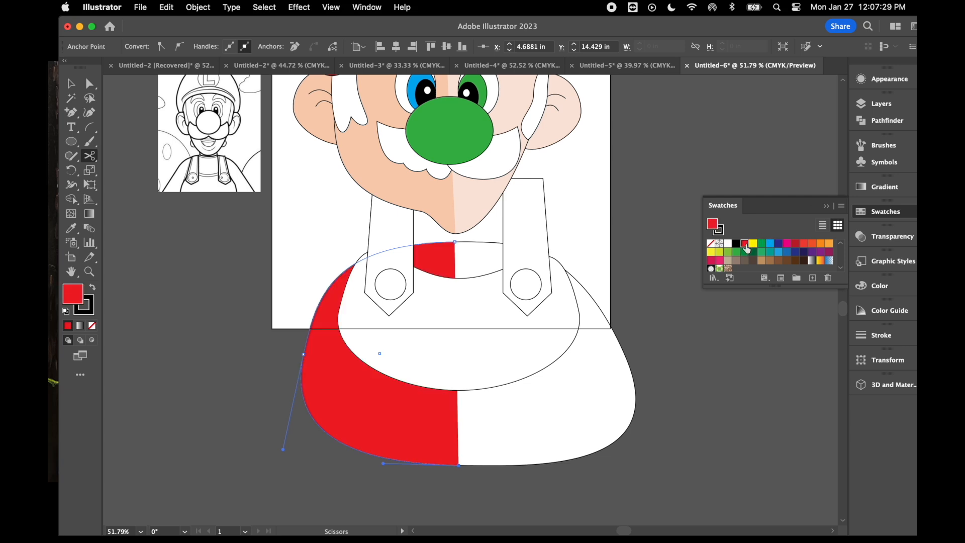
left_click(71, 83)
left_click(534, 352)
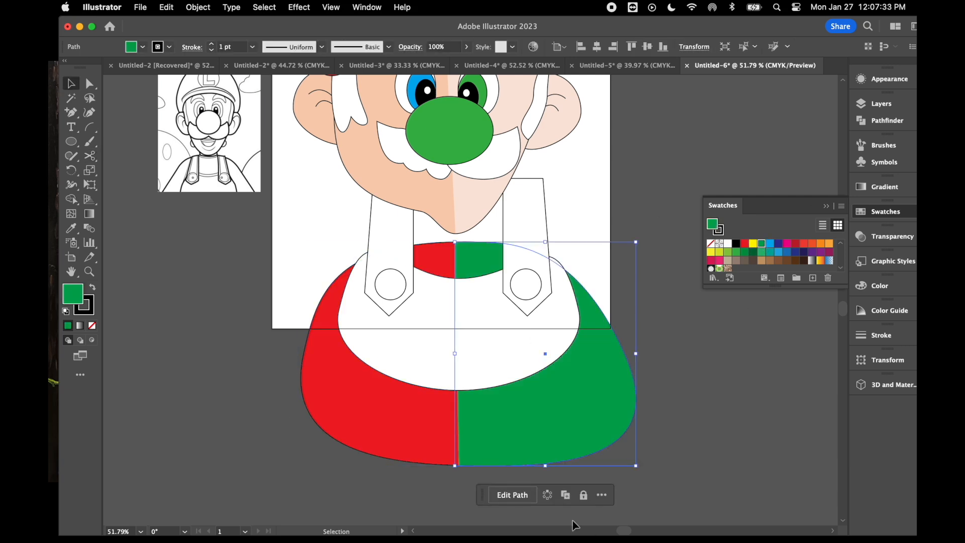
left_click_drag(505, 436, 495, 369)
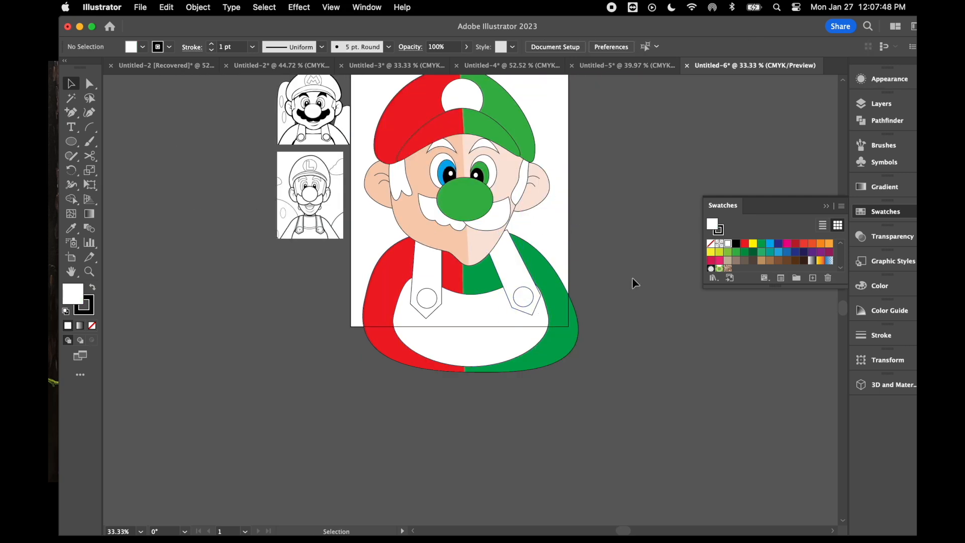
- Split the green nose ellipse into two halves with the Scissors tool, cutting at its top and bottom anchors
left_click(453, 256)
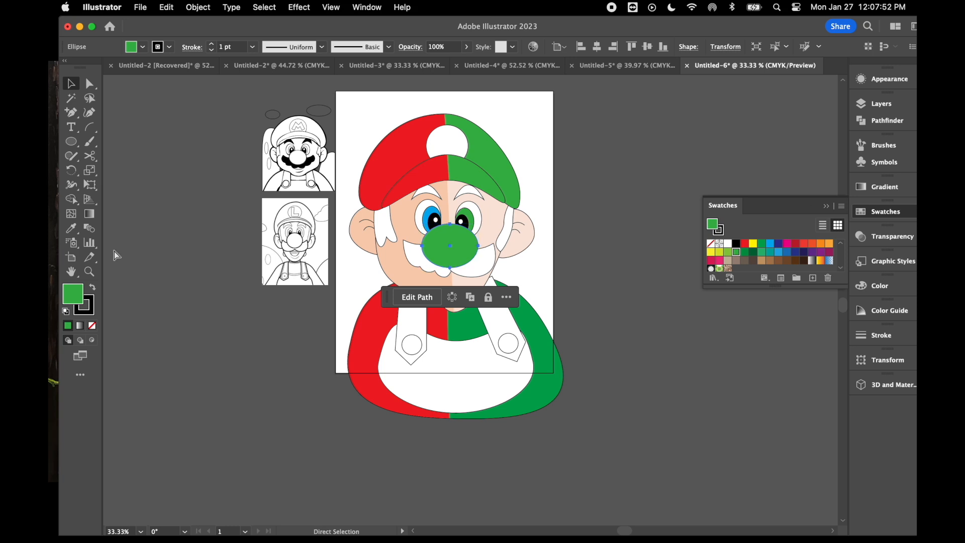
key("super+equal")
key("super+equal")
left_click(92, 159)
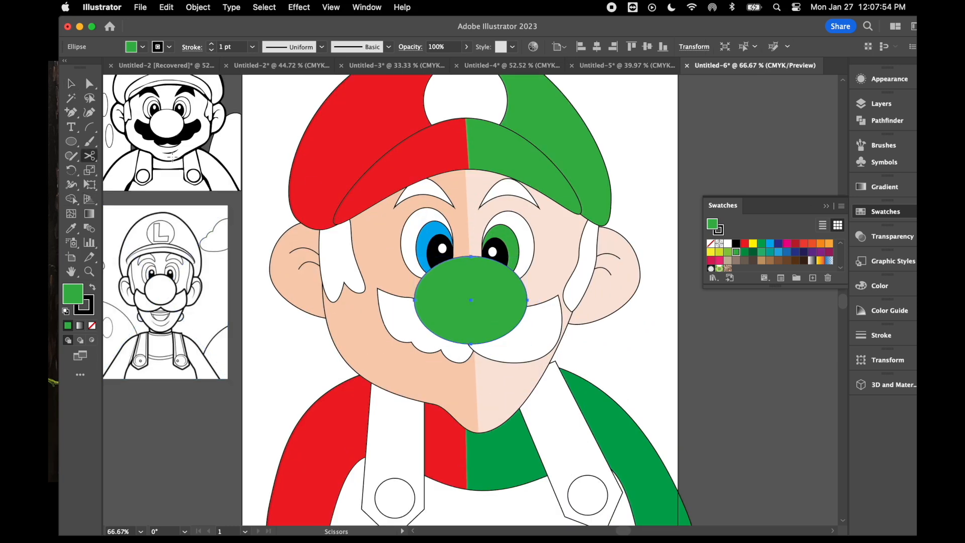
left_click(470, 256)
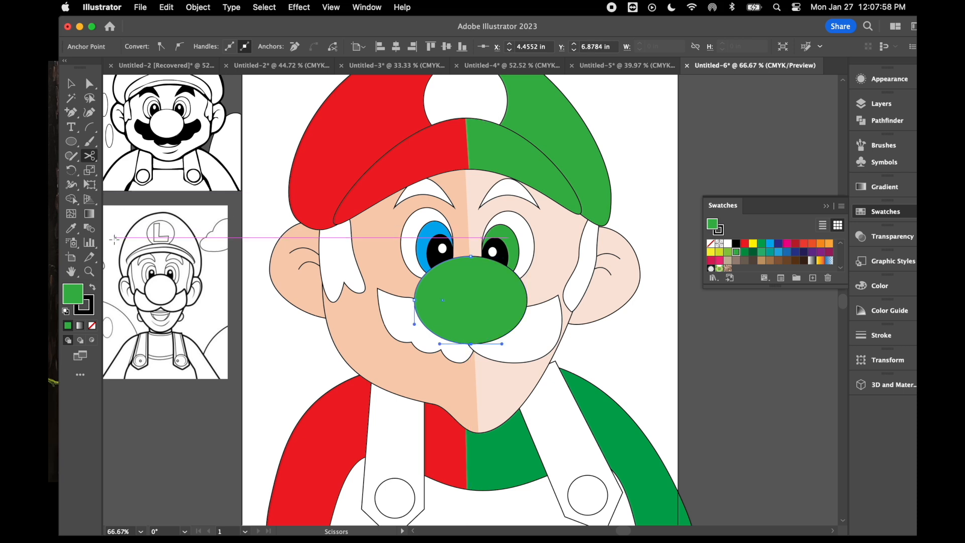
- Colour the nose halves by sampling the face with the Eyedropper: darker skin tone on the left, lighter skin tone on the right
left_click(70, 228)
left_click(379, 299)
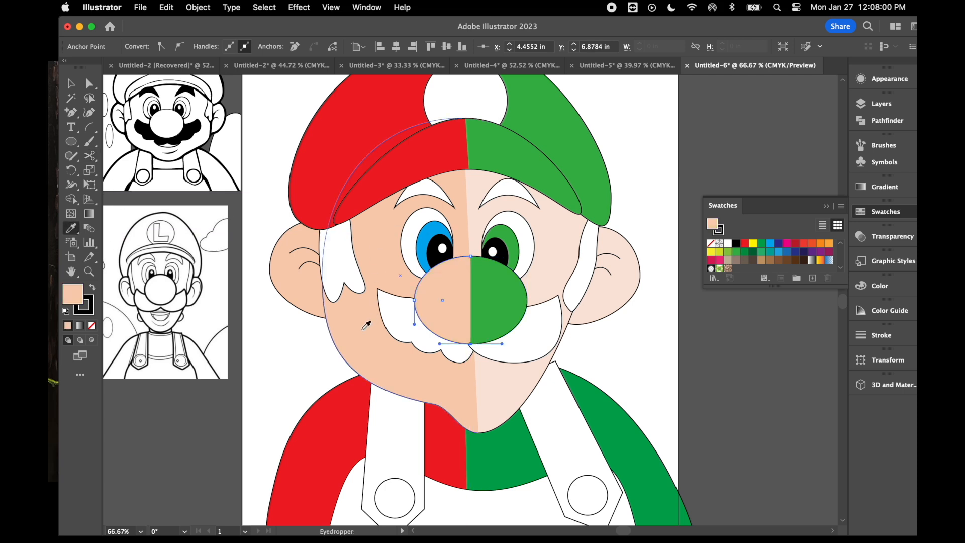
key("v")
left_click(511, 288)
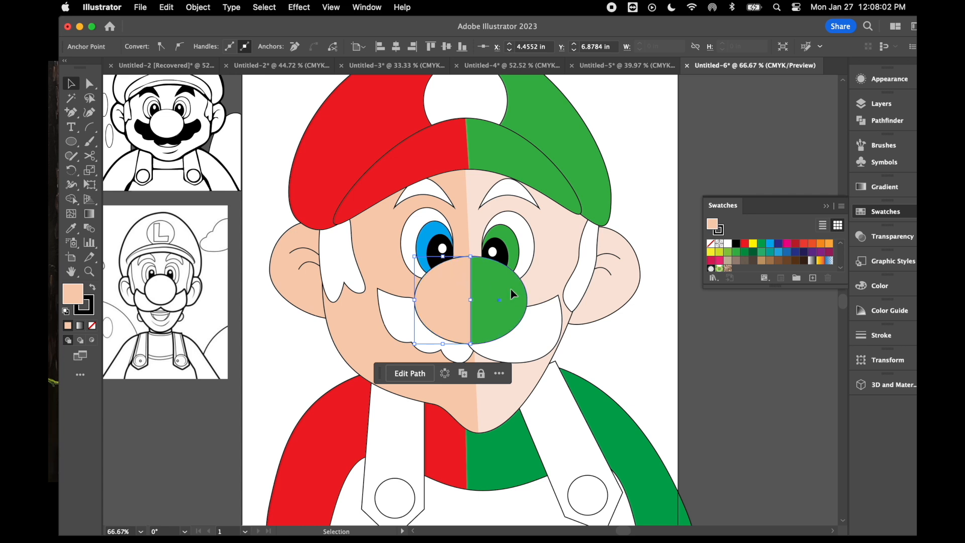
left_click(72, 229)
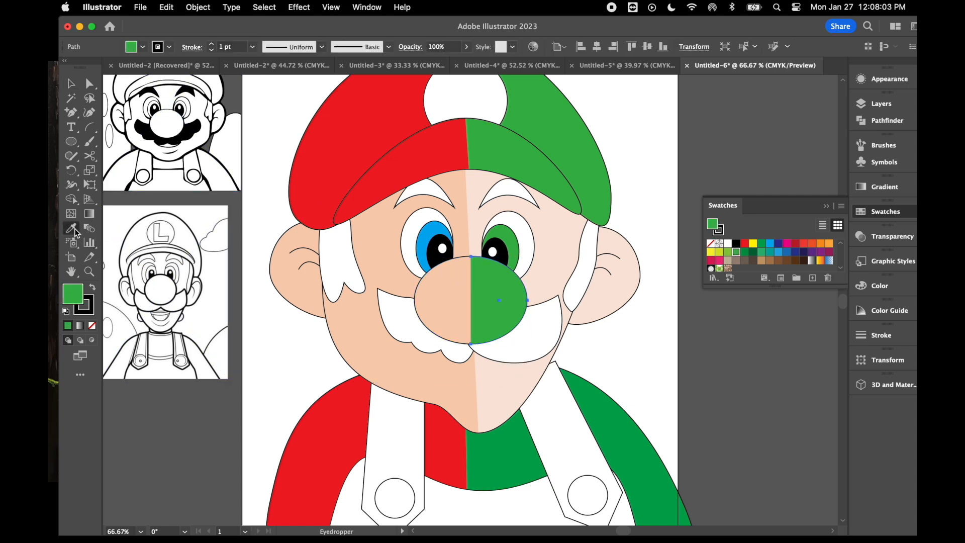
left_click(557, 276)
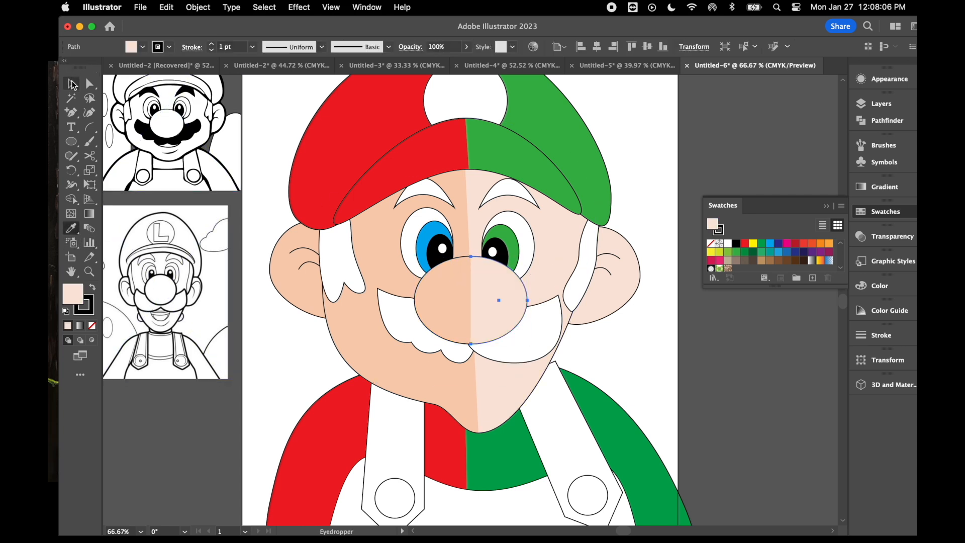
- Fill the sideburn, eyebrow and moustache on the face's left half with black
left_click(71, 83)
left_click(336, 264)
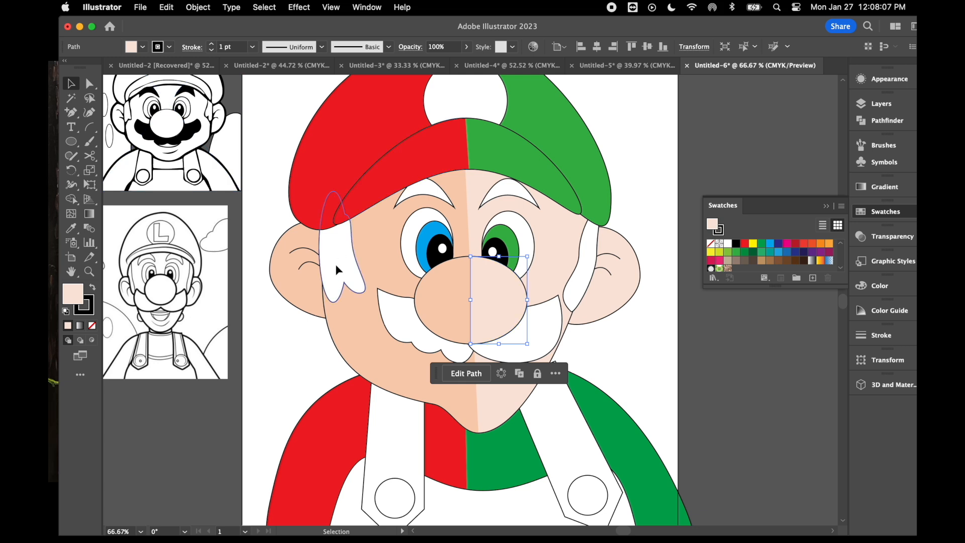
left_click(433, 188, "shift")
left_click(402, 317, "shift")
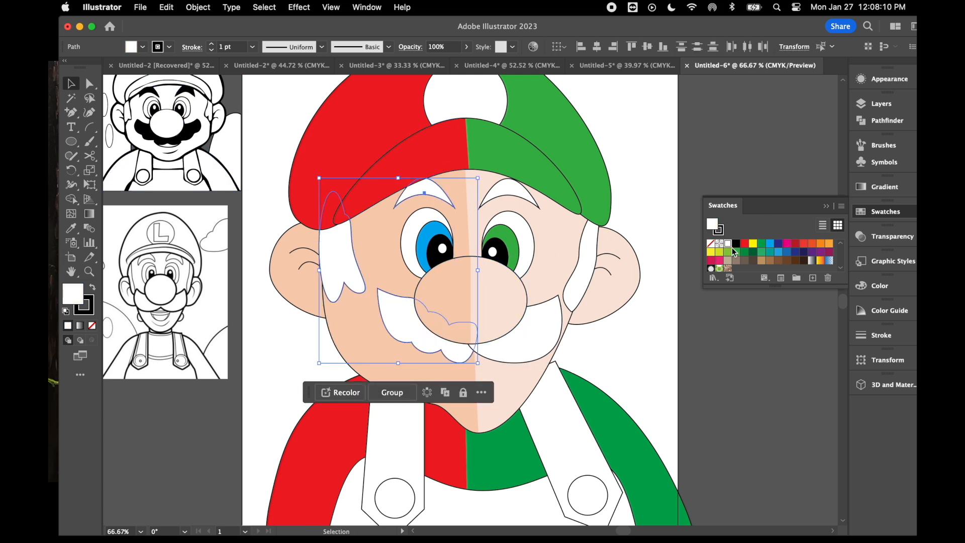
left_click(736, 244)
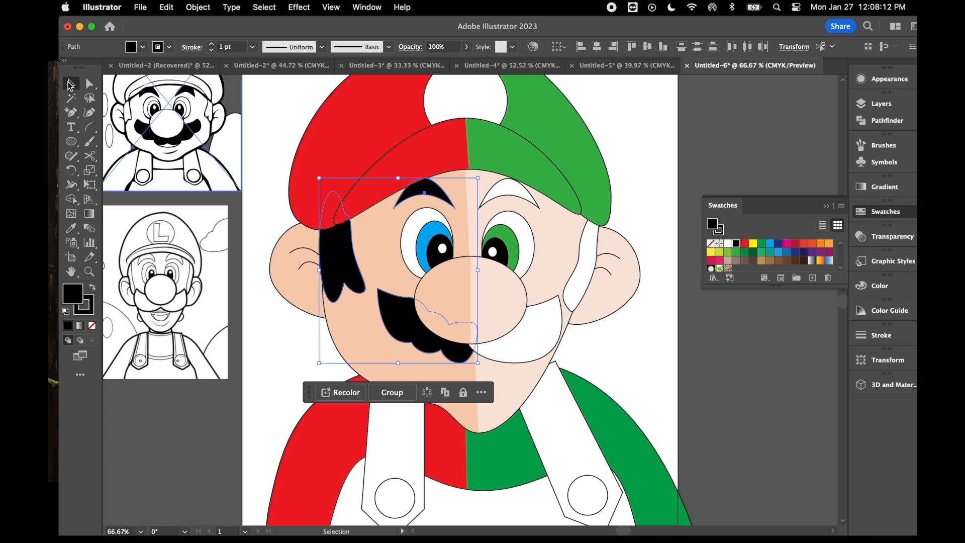
- Fill the eyebrow, moustache and sideburn on the face's right half with brown
left_click(512, 197)
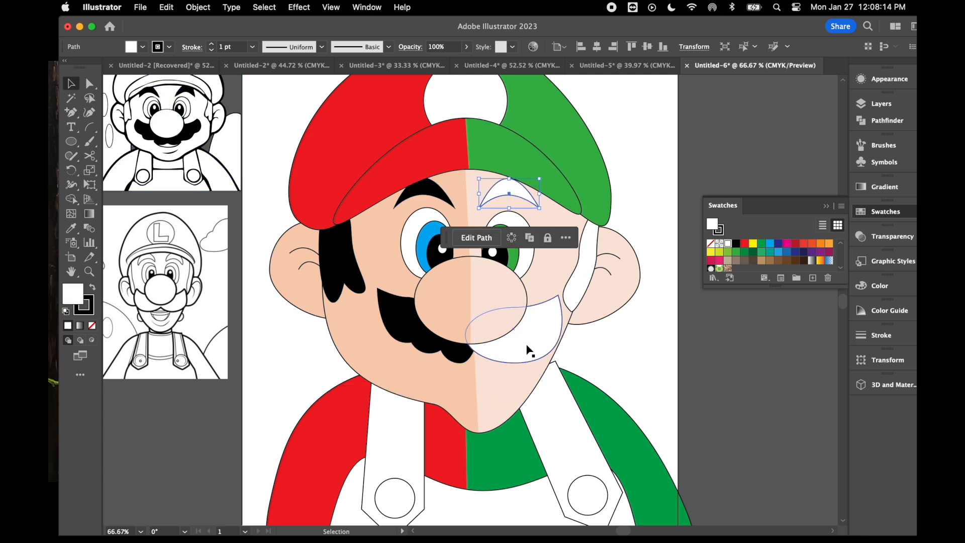
left_click(529, 351, "shift")
left_click(578, 285, "shift")
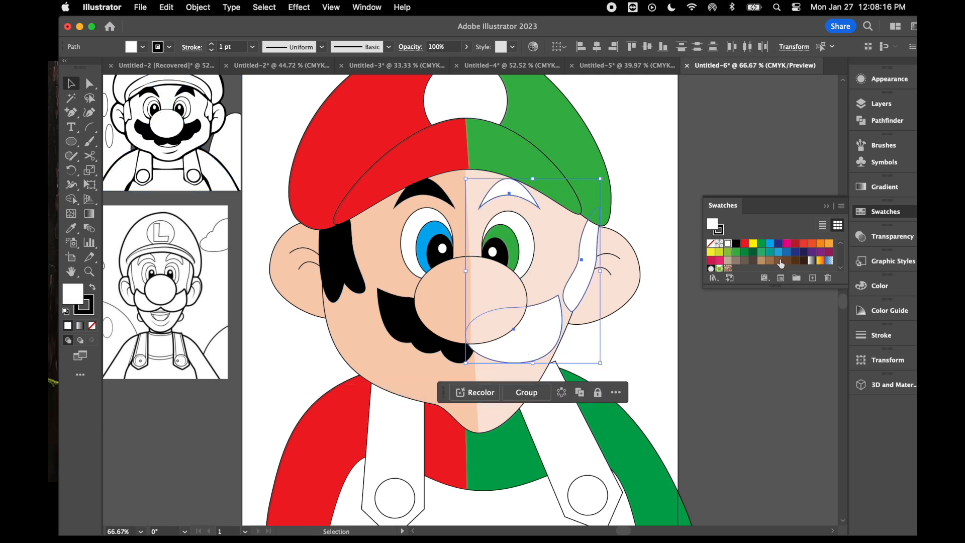
left_click(779, 261)
- Fill both overall straps and the overall body with light blue
scroll(726, 381, "down", 3)
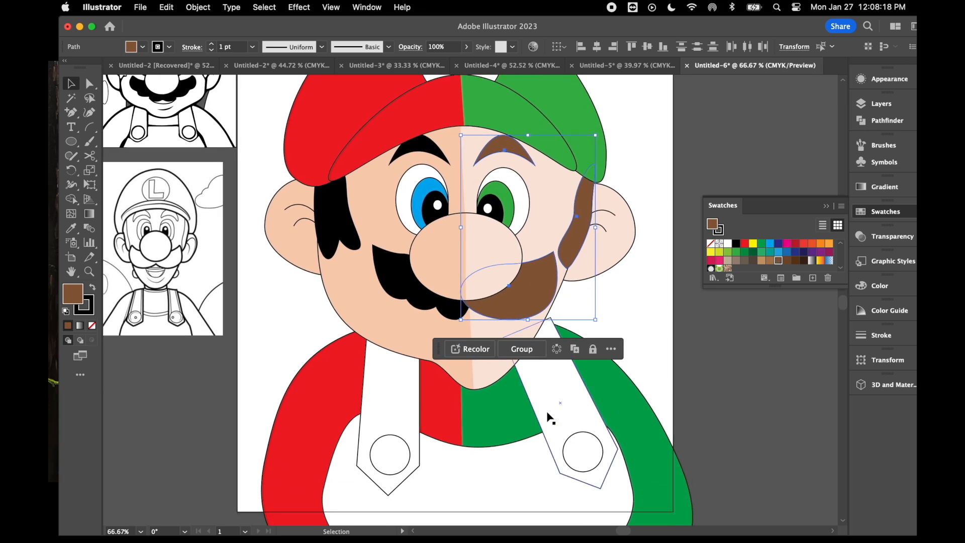
left_click(555, 401)
left_click(390, 403, "shift")
left_click(490, 485, "shift")
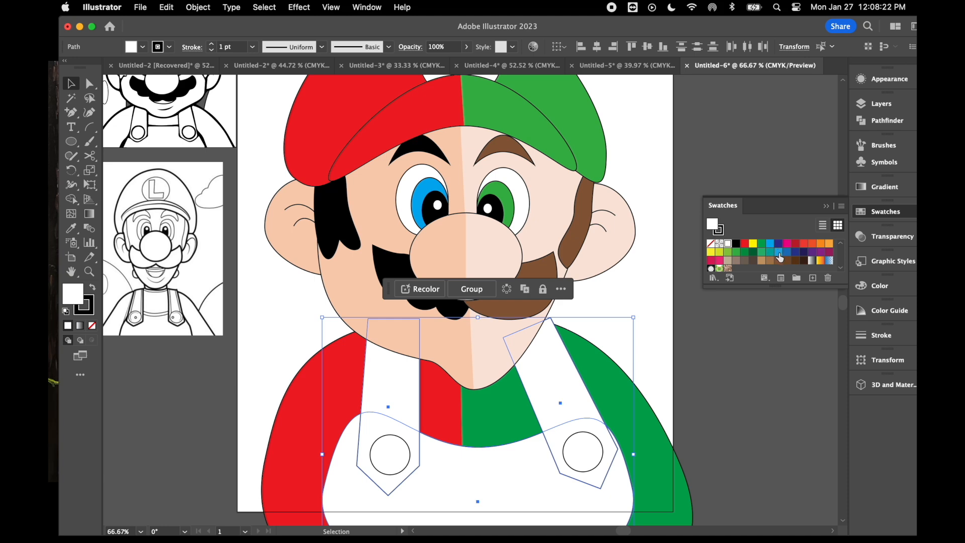
left_click(780, 257)
- Fill the two round strap buttons with yellow
left_click(387, 457)
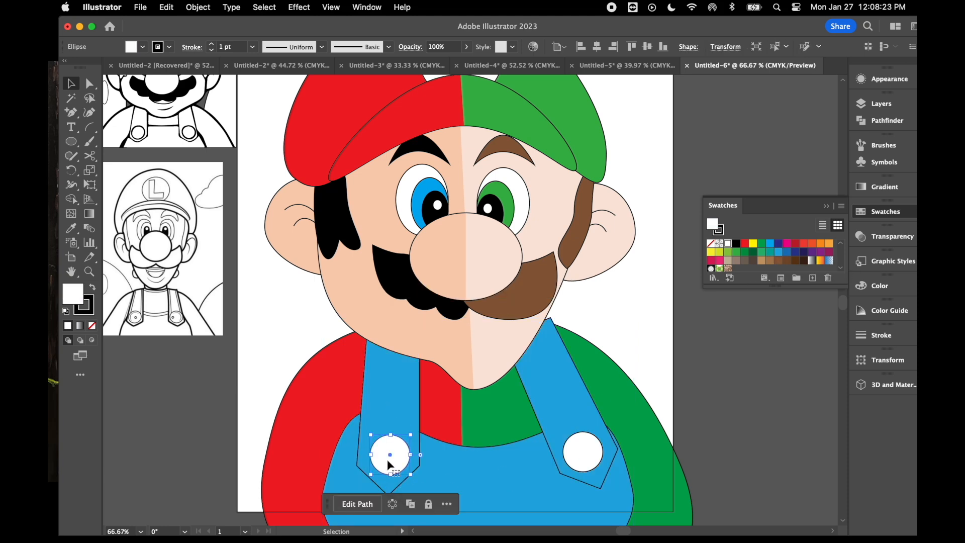
left_click(580, 449, "shift")
left_click(754, 243)
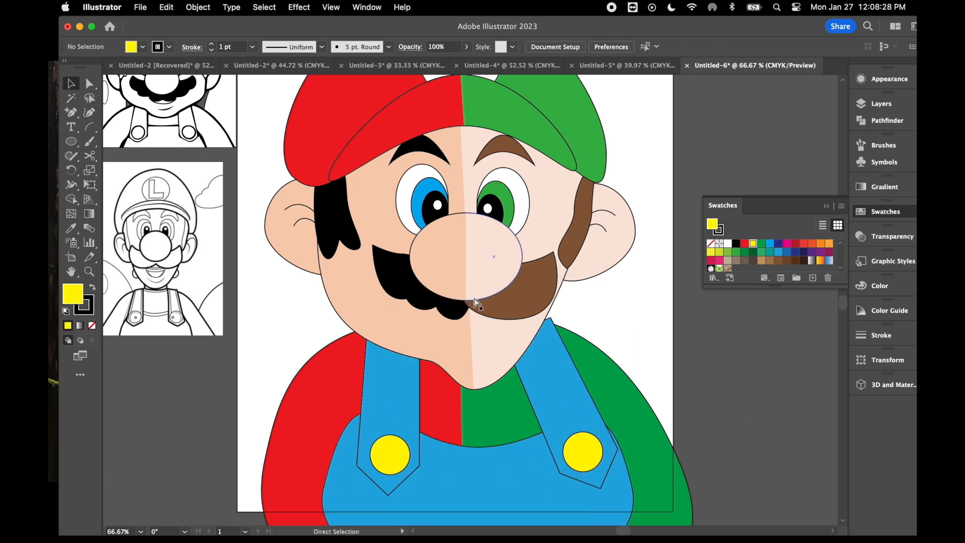